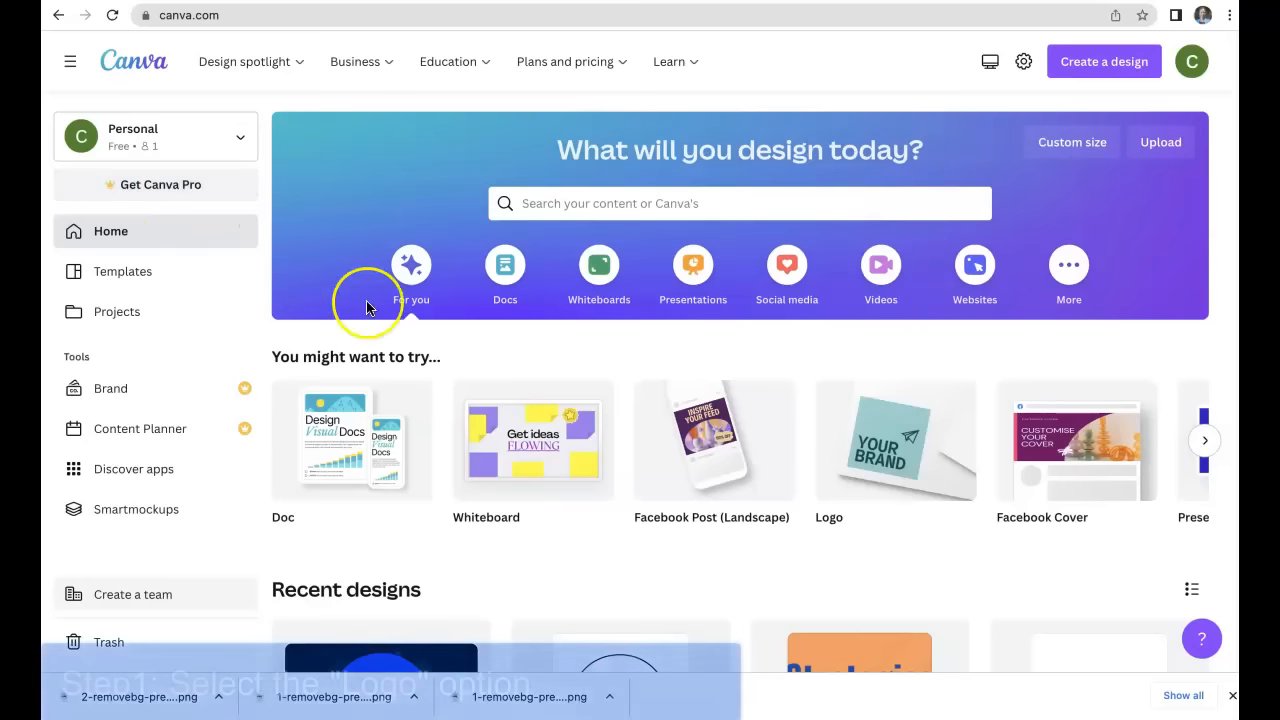
Step: Search the design types for "logo" and create a blank 500 × 500 px Logo design
click(1106, 64)
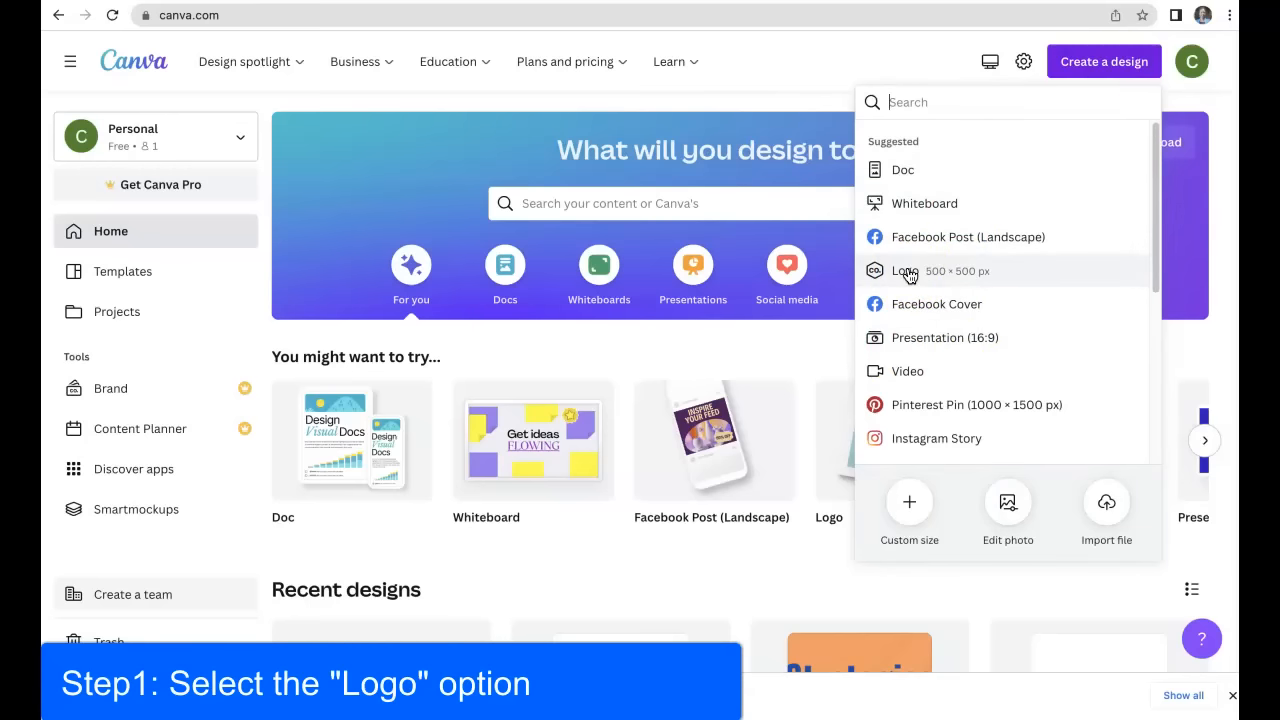
text(logo)
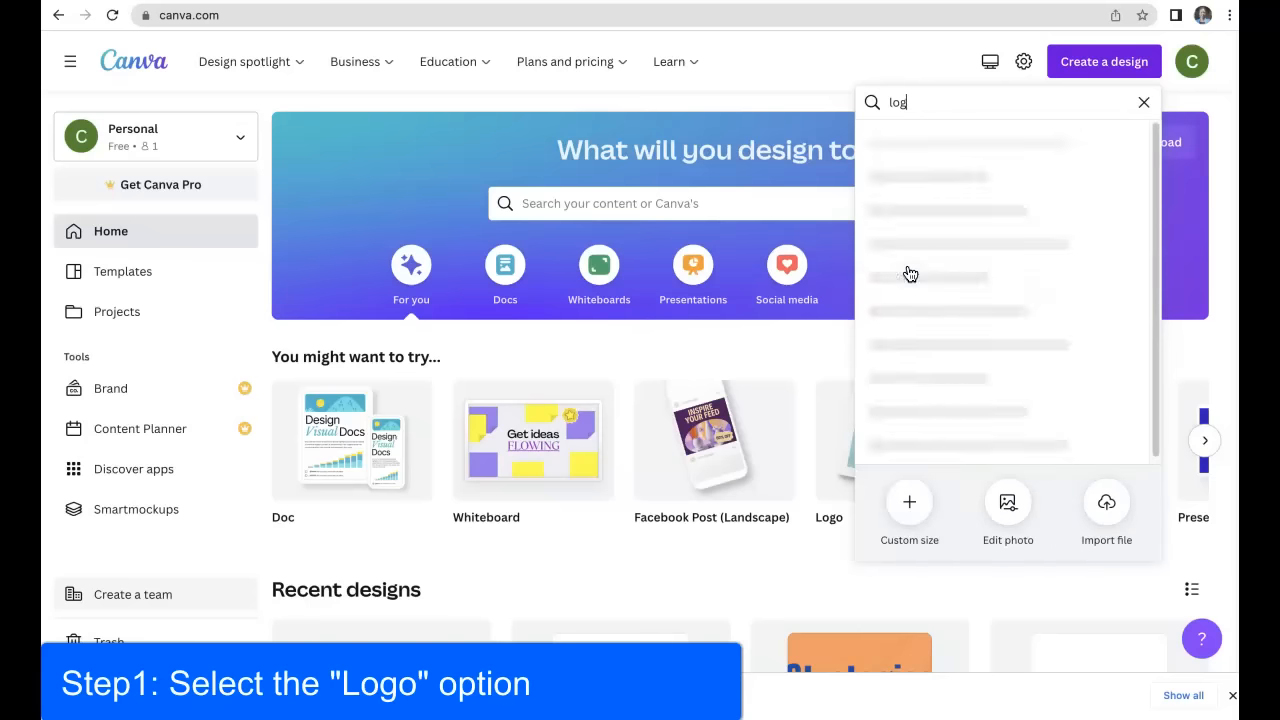
click(924, 167)
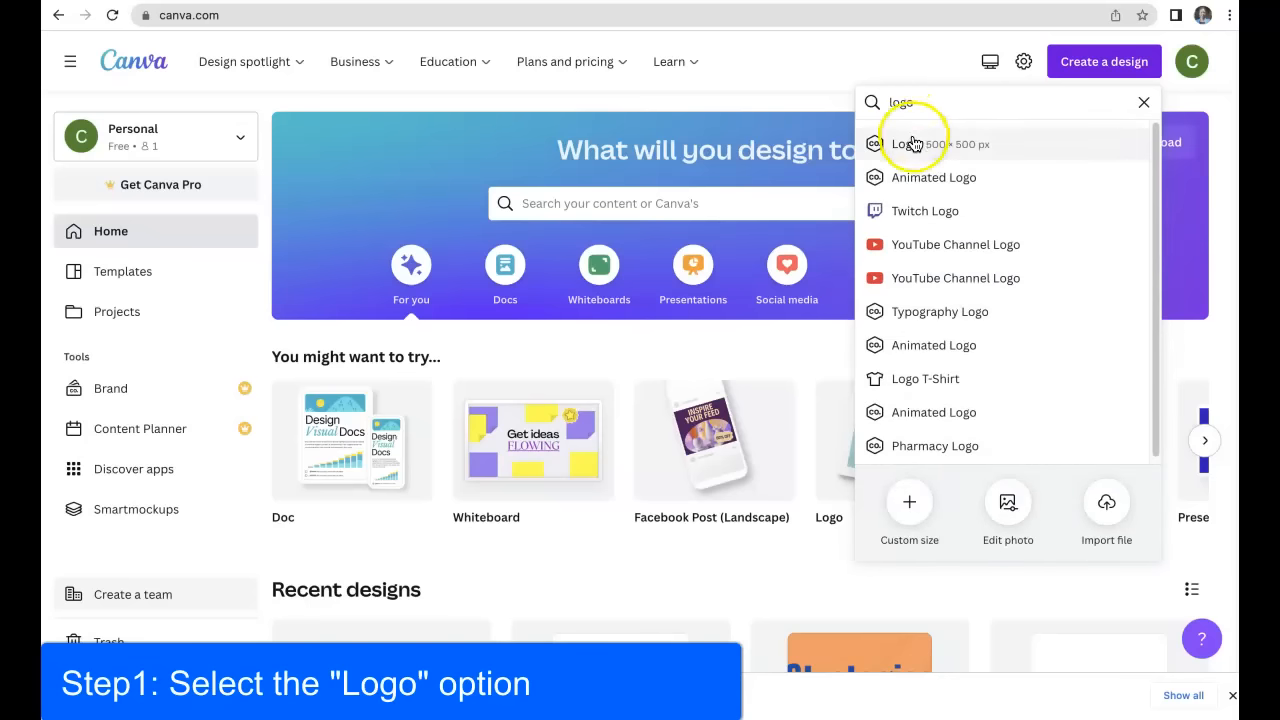
click(912, 140)
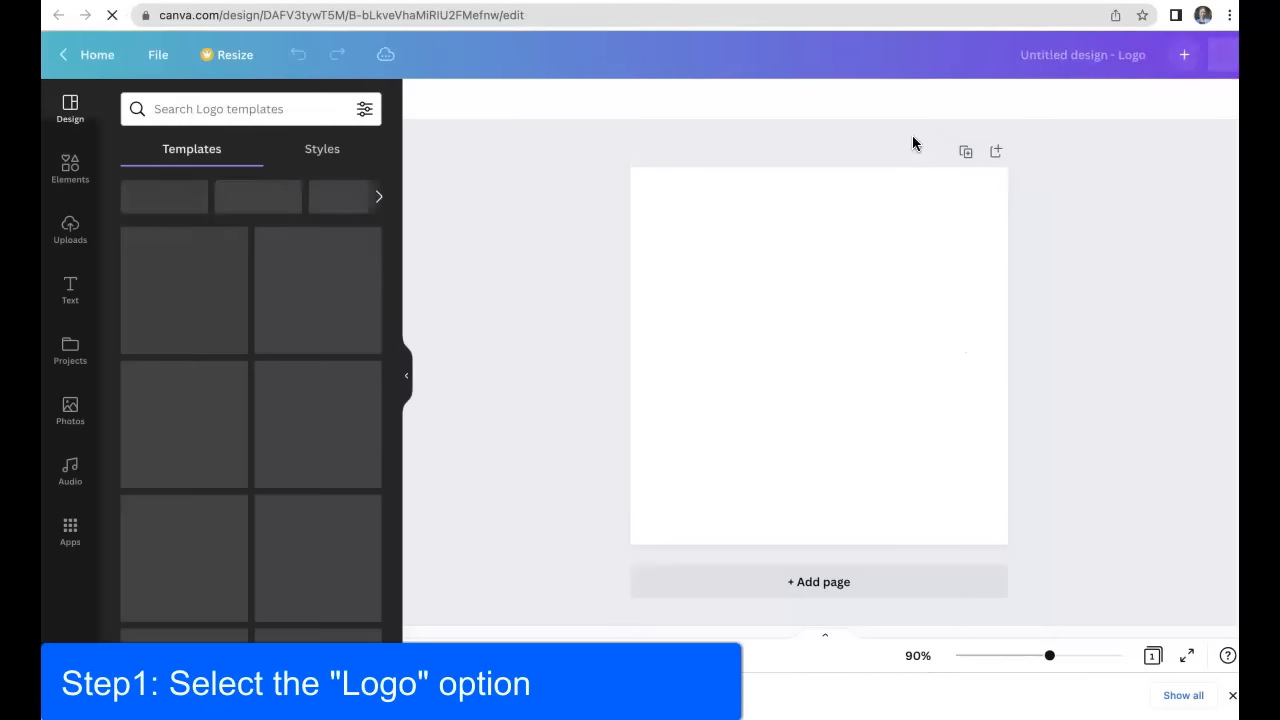
click(889, 184)
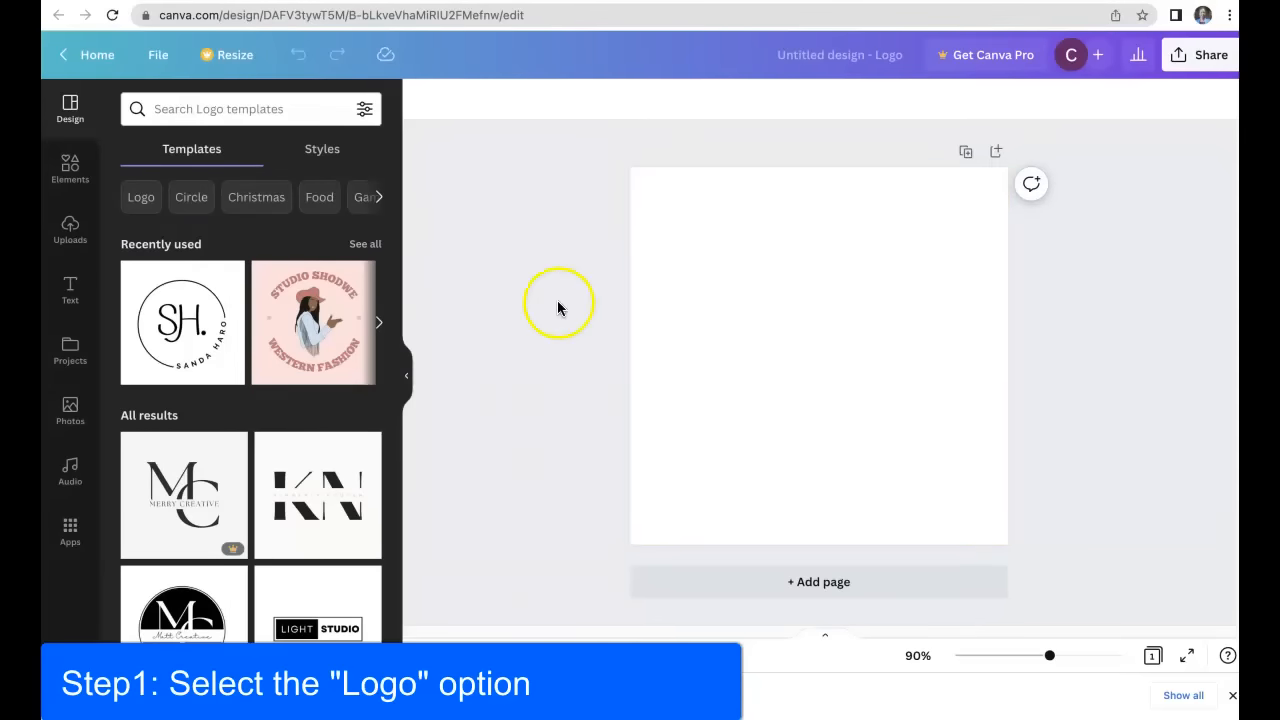
mouse_move(399, 320)
mouse_down()
mouse_move(414, 457)
mouse_move(407, 309)
mouse_up()
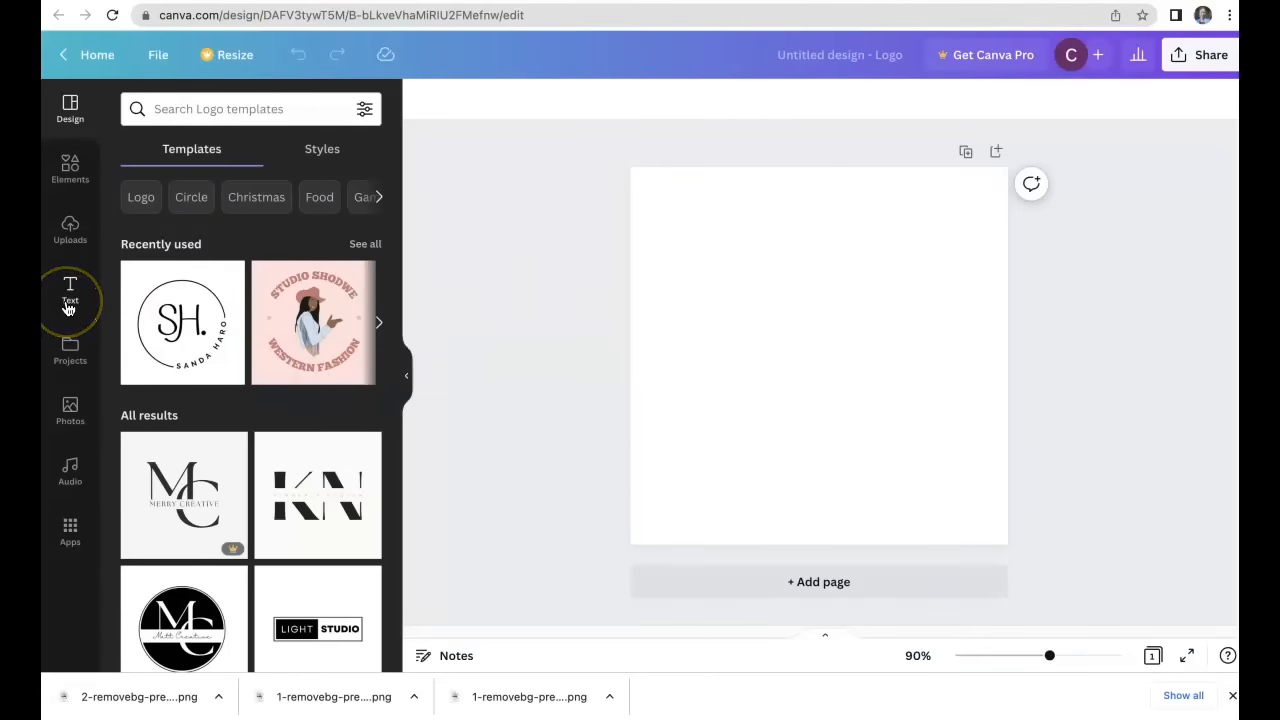
Step: Add one heading to the page, removing the extra copy, and replace its text with "LS"
click(68, 300)
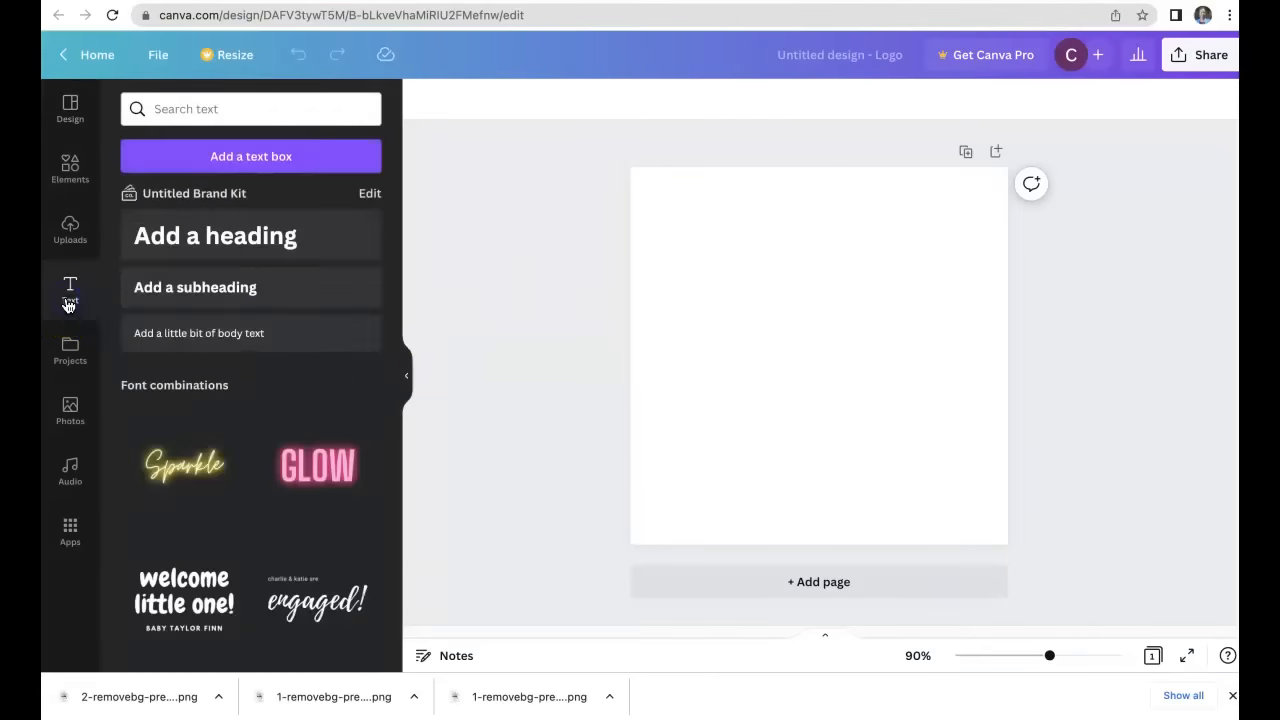
double_click(205, 245)
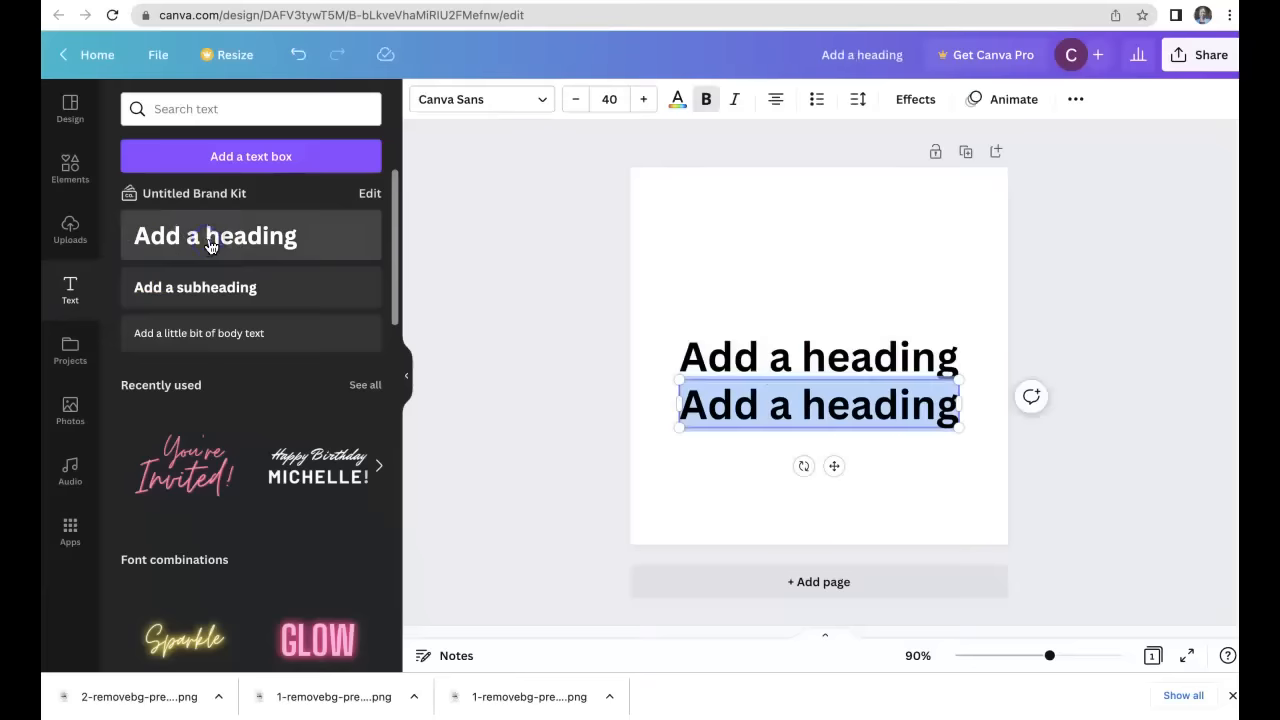
key(BackSpace)
click(766, 360)
click(766, 362)
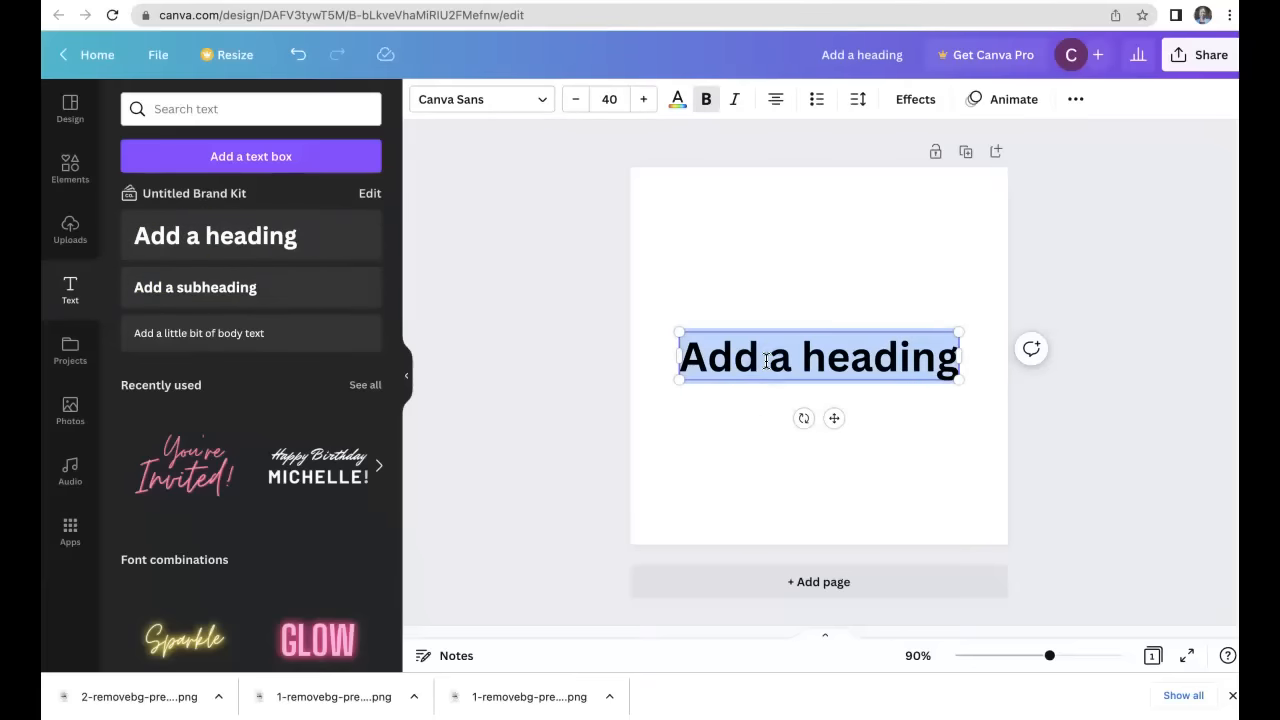
text(L)
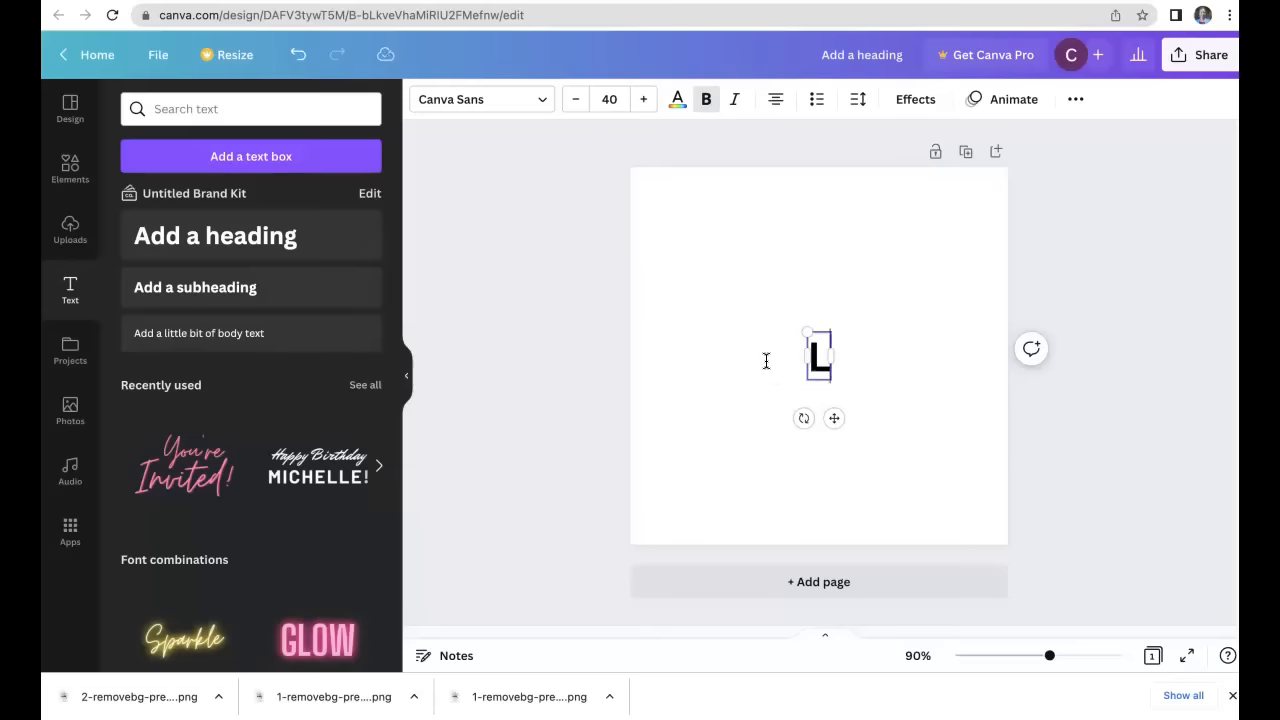
text(S)
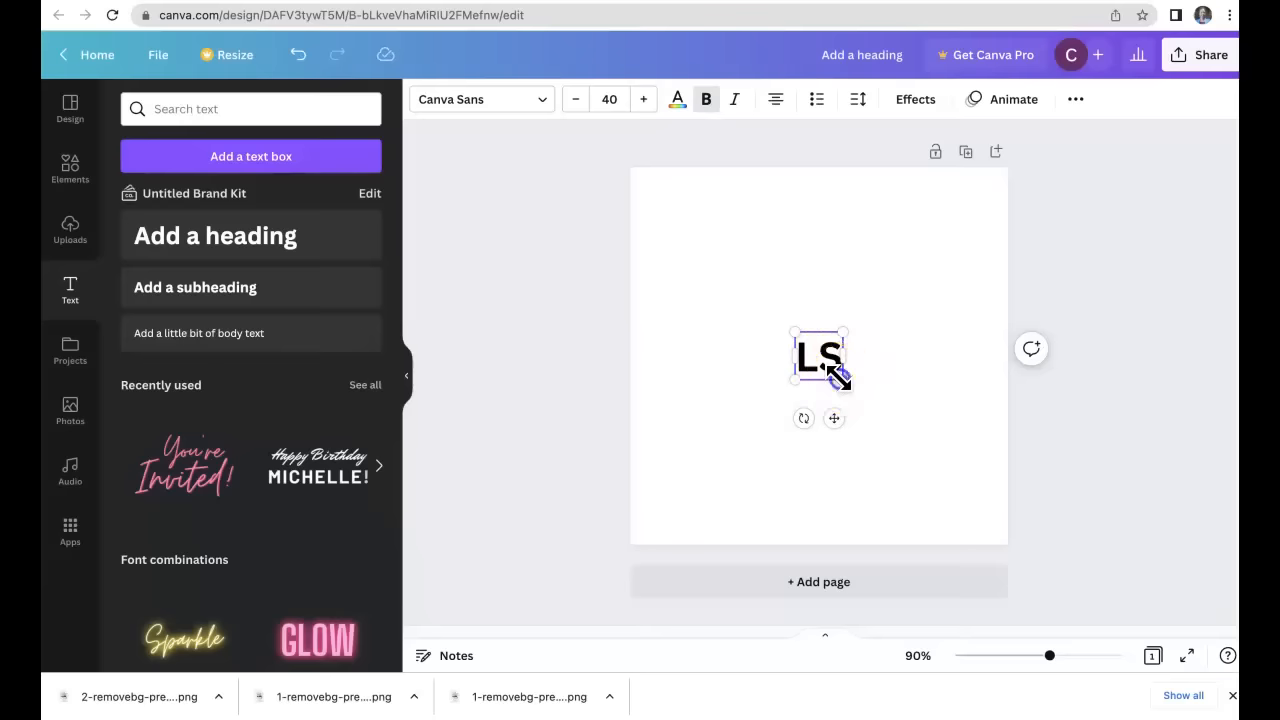
Step: Enlarge the LS text to about size 127 and position it near the centre of the page
drag(838, 375, 938, 431)
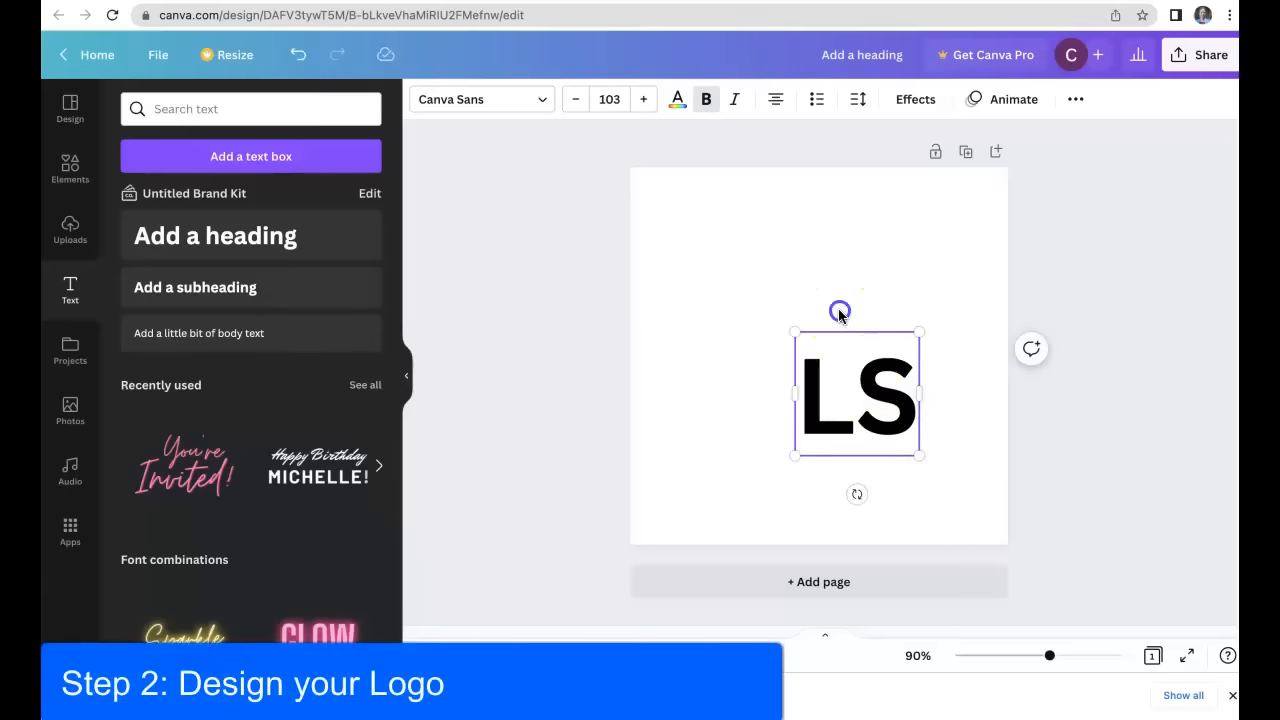
drag(844, 366, 806, 297)
drag(878, 376, 931, 426)
double_click(873, 379)
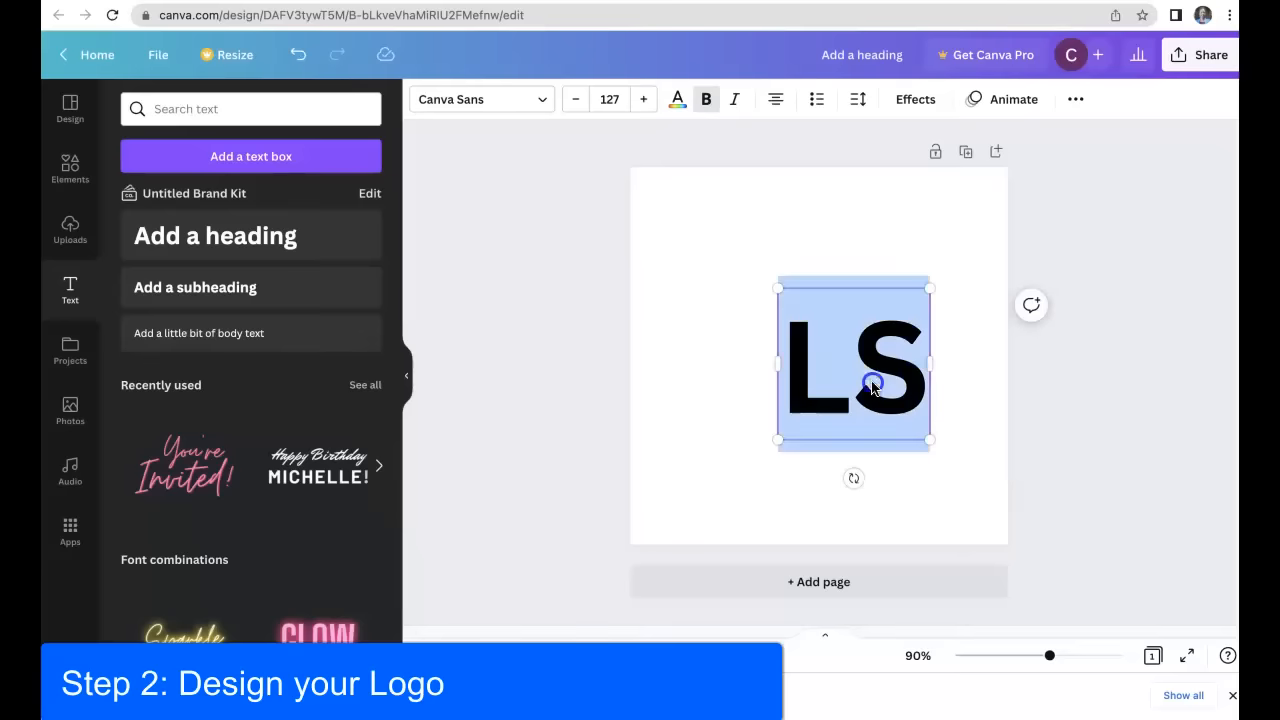
click(742, 378)
drag(829, 371, 803, 360)
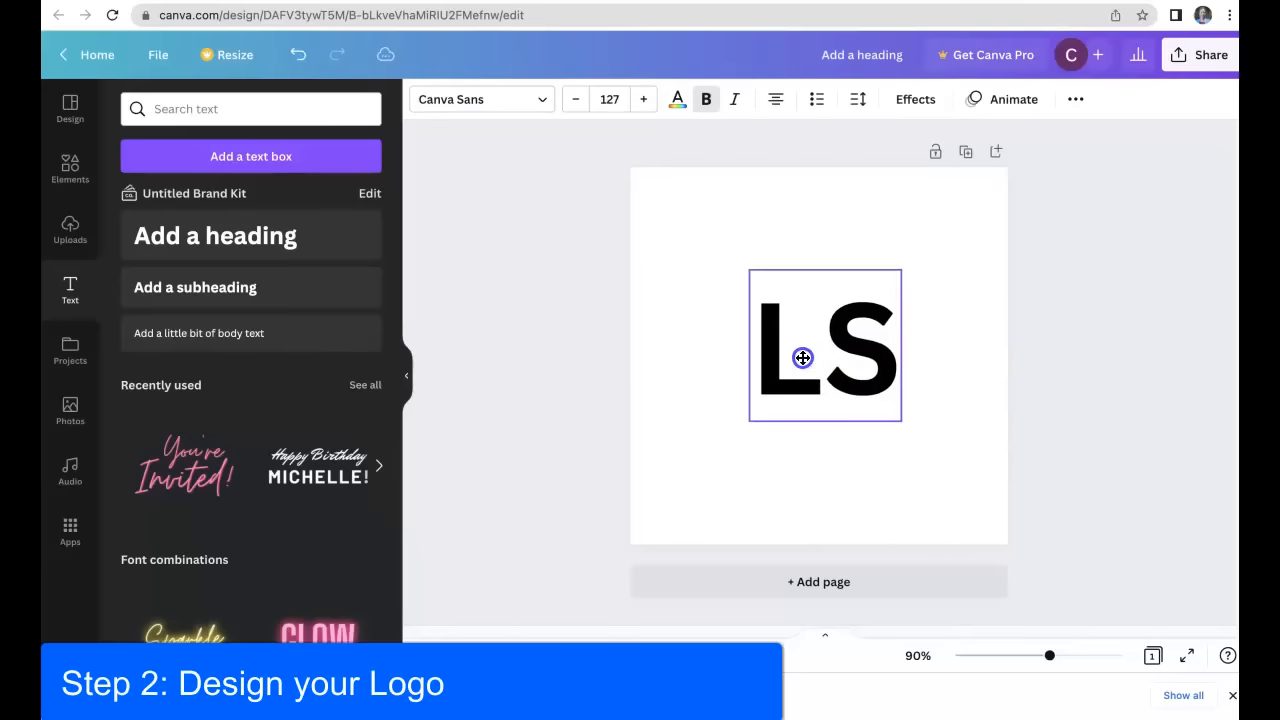
double_click(803, 366)
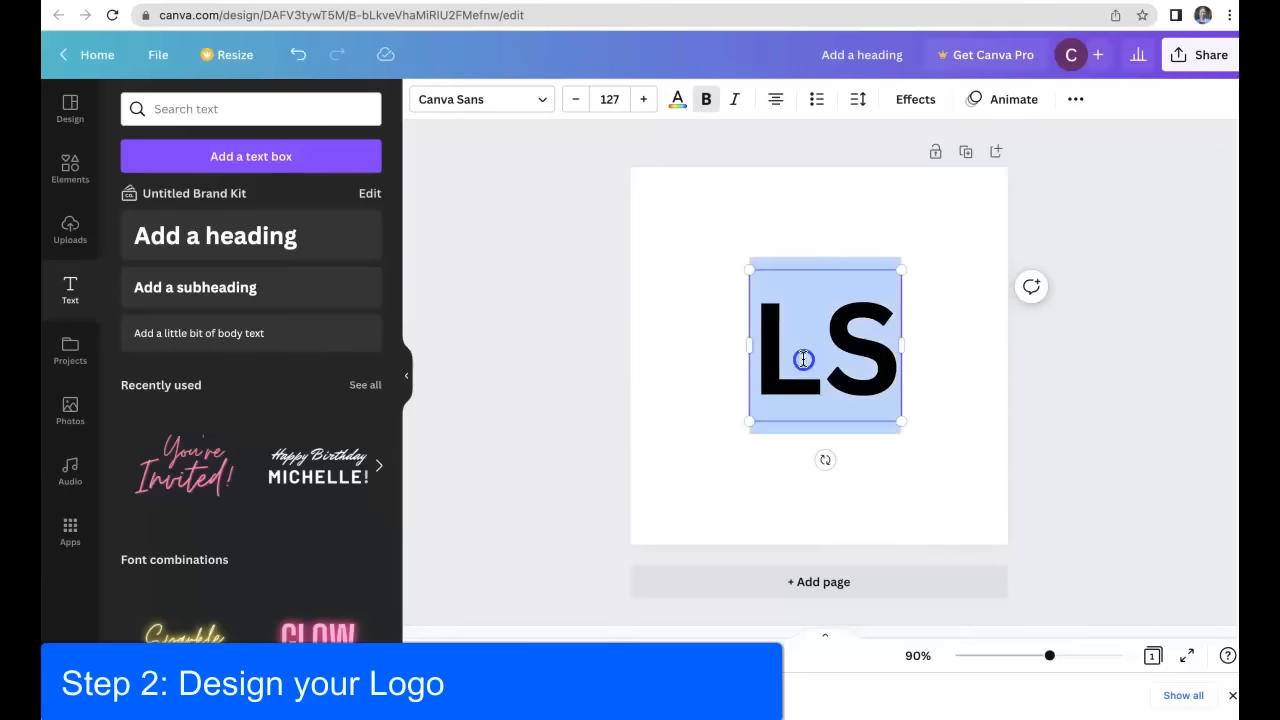
Step: Search the text styles for "archivo black" with the LS text as the target
click(337, 104)
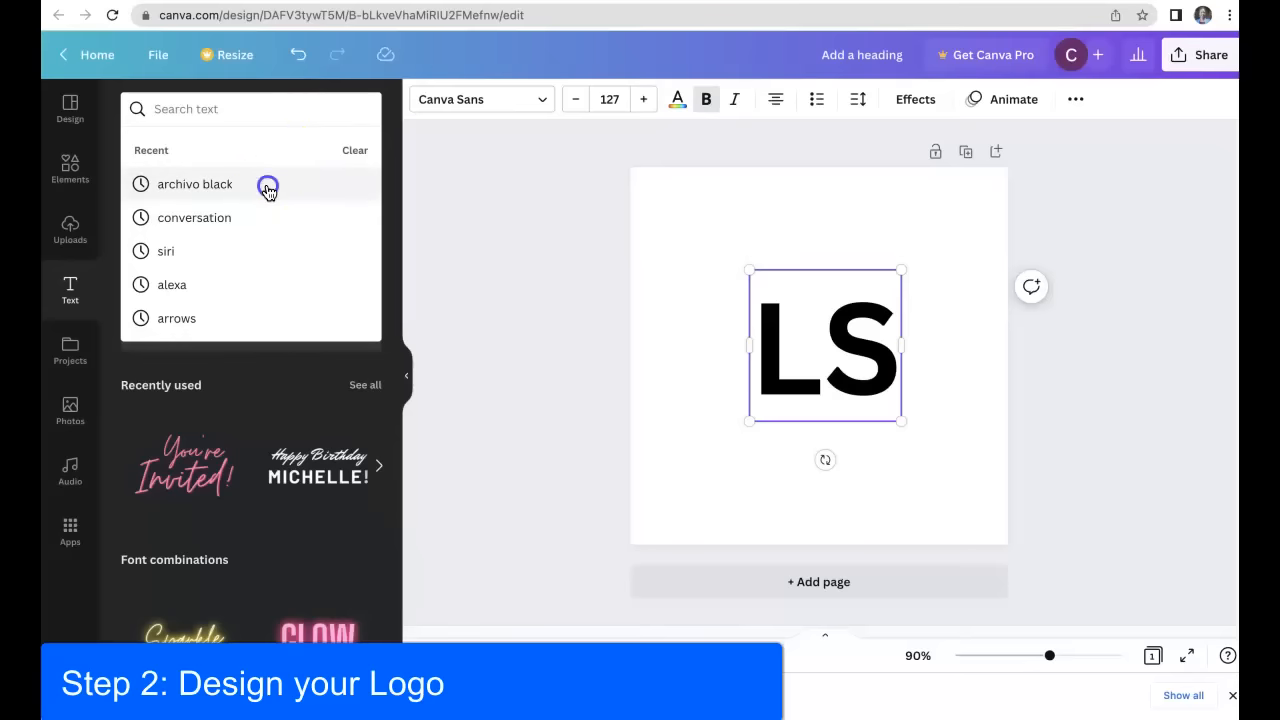
click(267, 190)
double_click(857, 333)
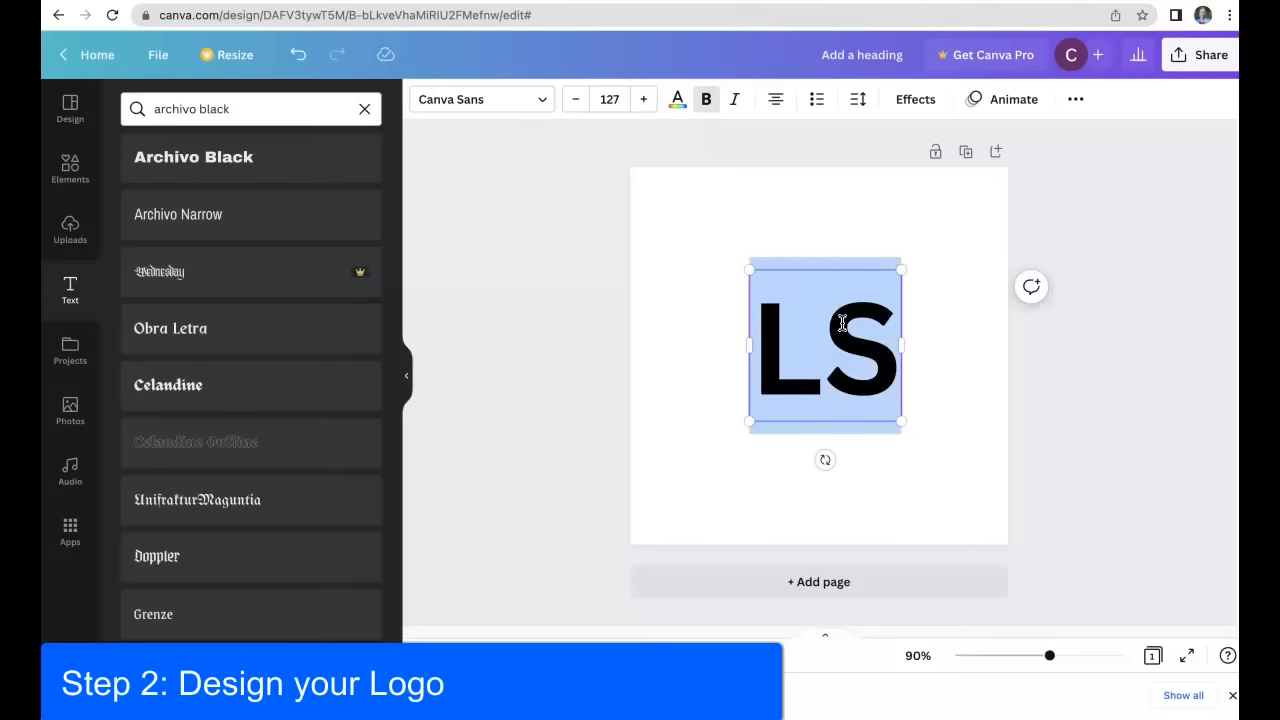
click(761, 225)
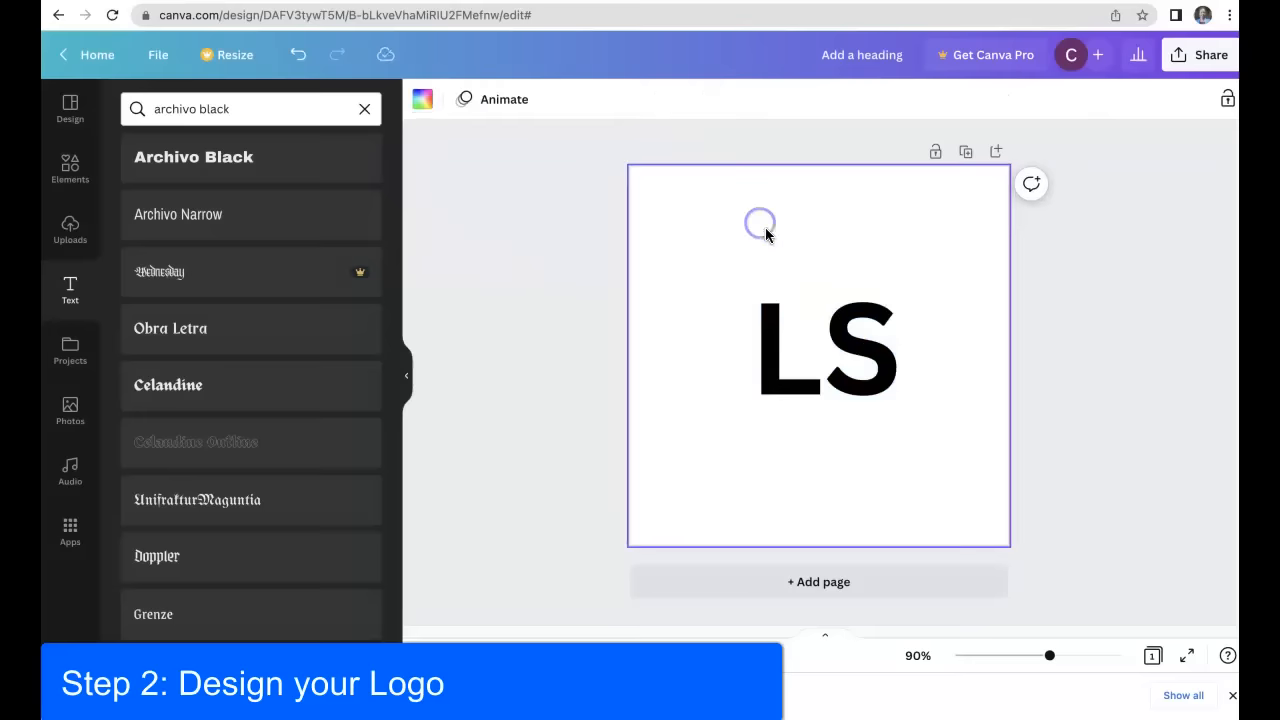
click(808, 322)
click(757, 270)
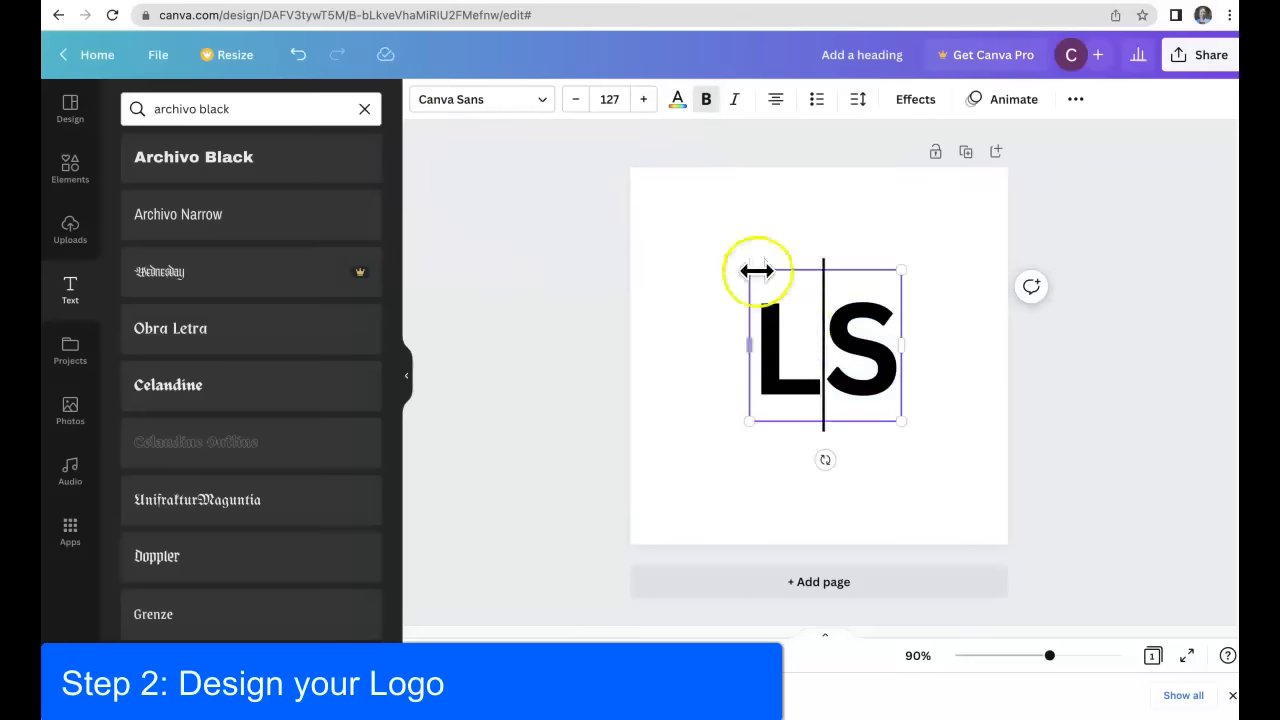
Step: Examine how the line and colours are combined in the finished LS logo example on page 2
click(888, 238)
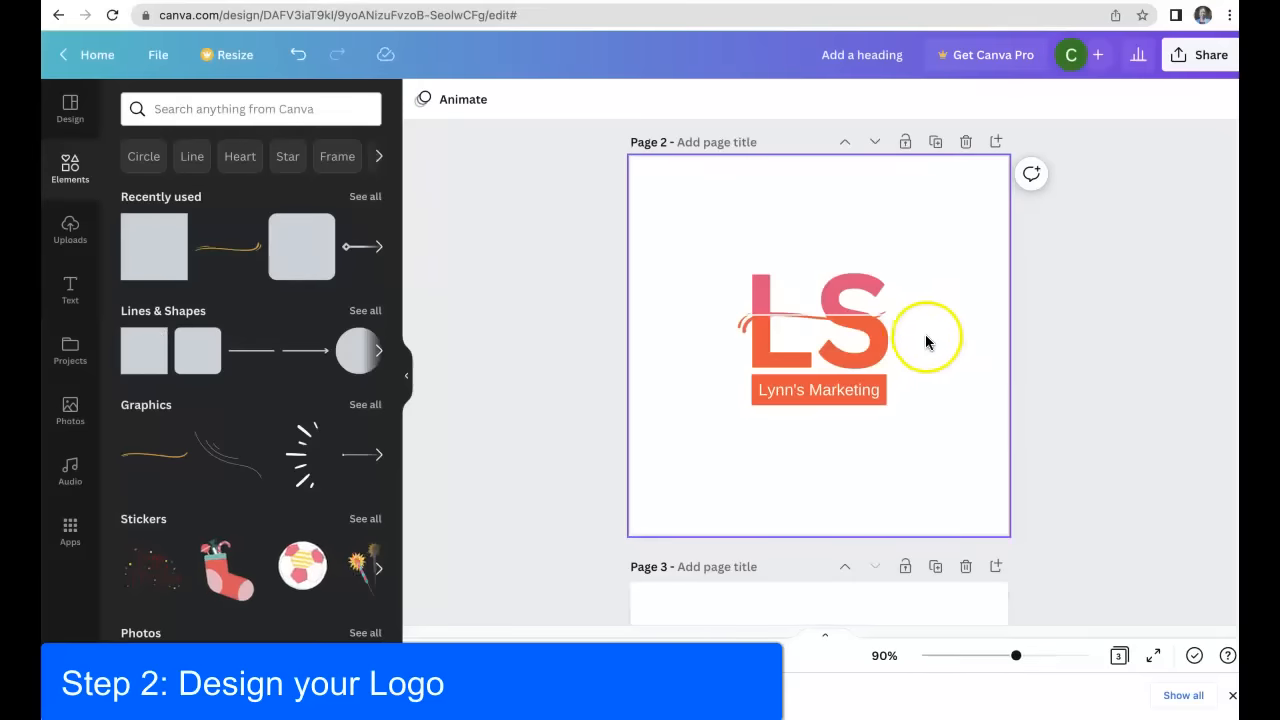
click(901, 327)
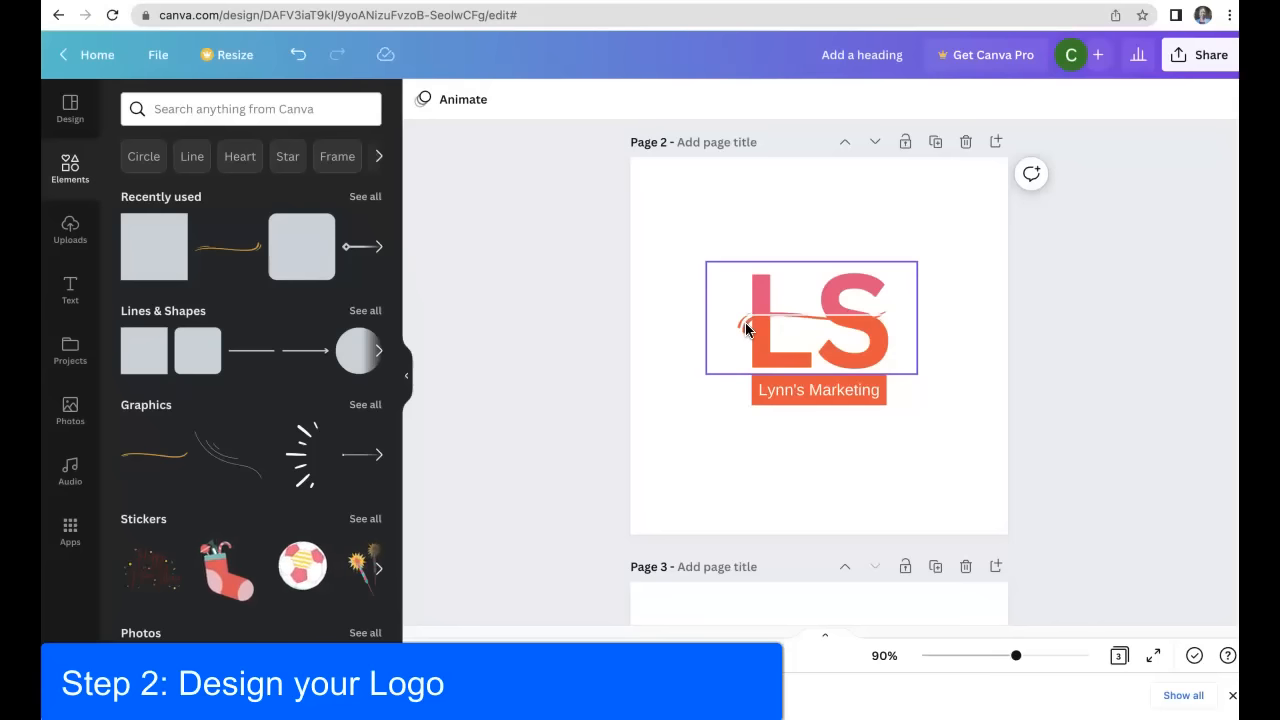
click(731, 234)
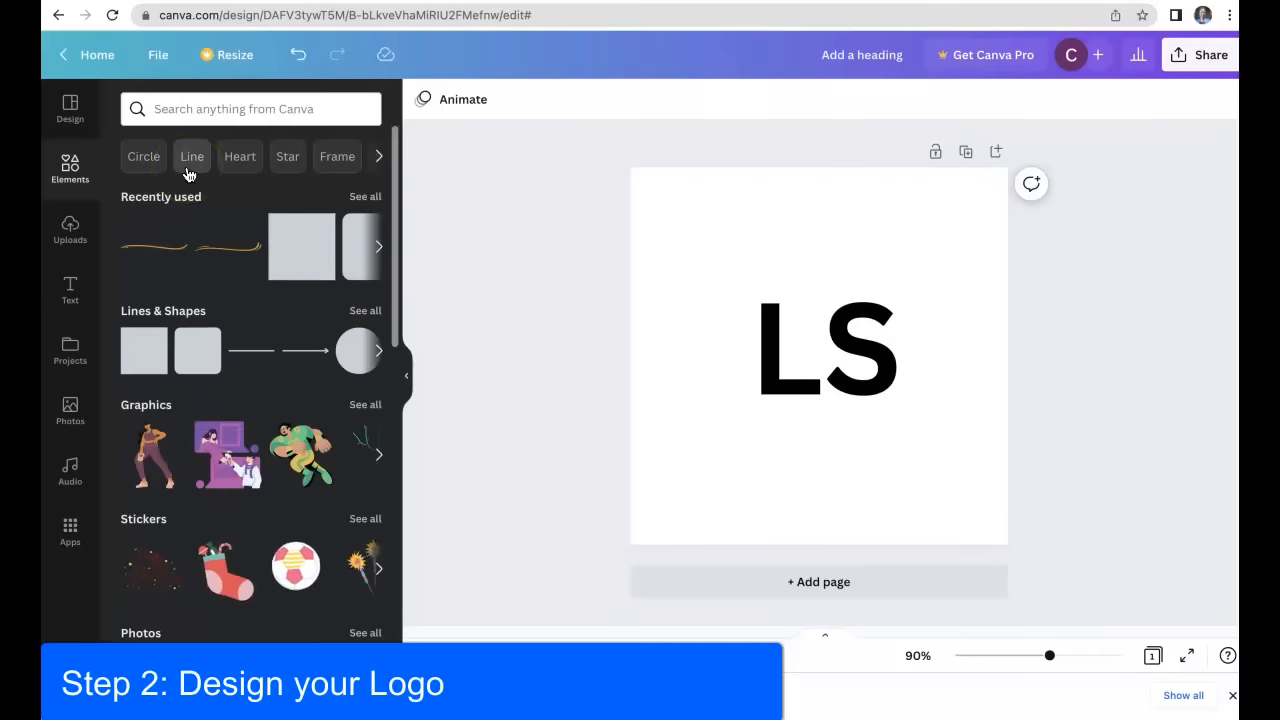
Step: Add the recently used curved orange line, delete the surplus copies, and place one across the middle of the LS text
click(191, 109)
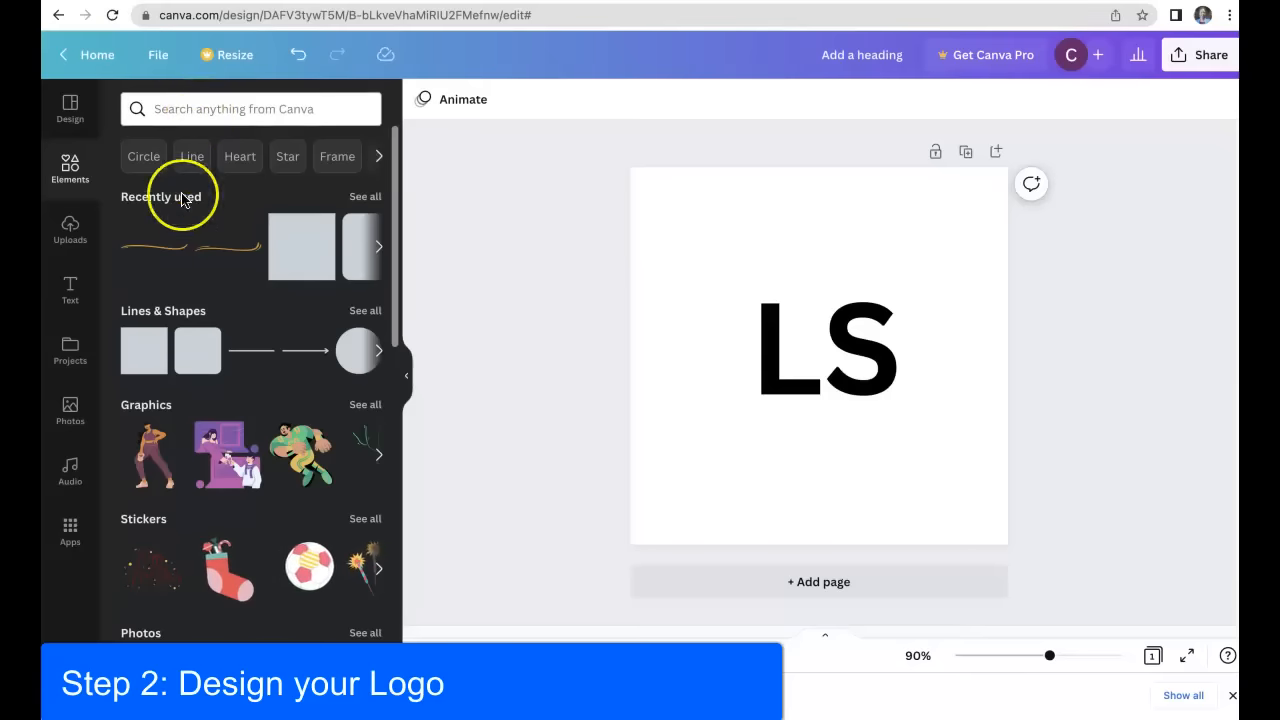
click(146, 259)
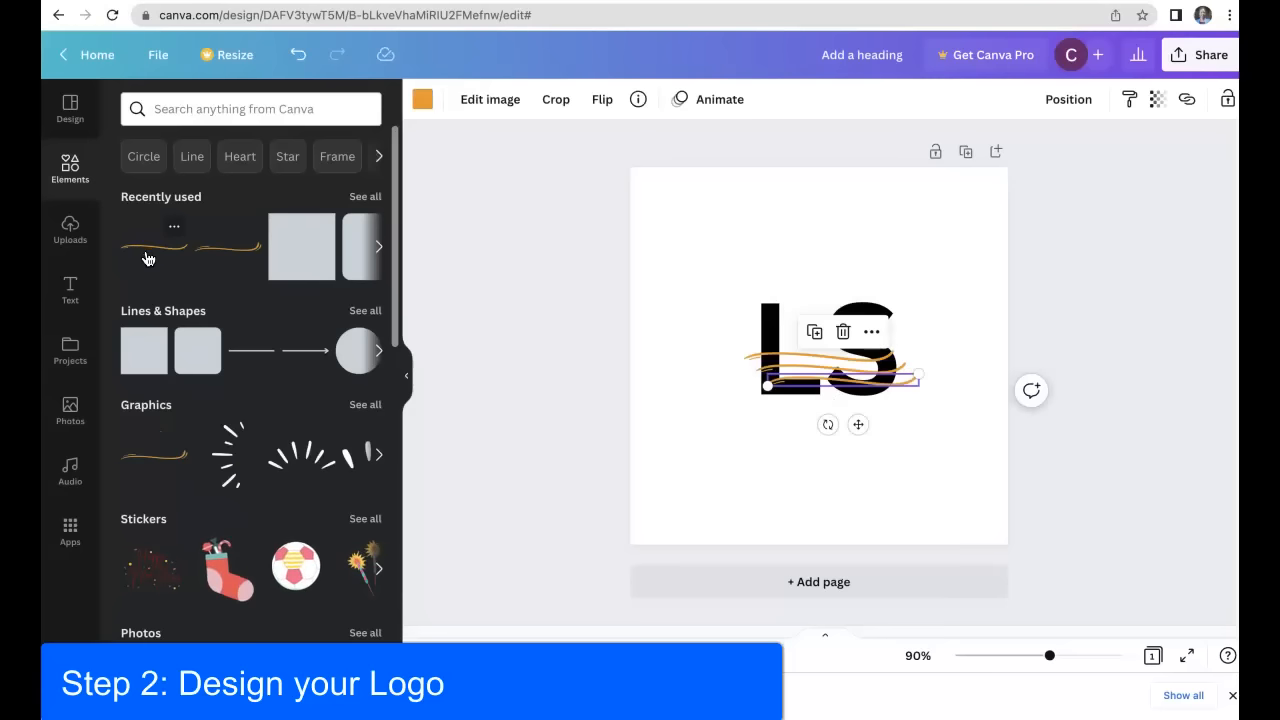
click(697, 357)
double_click(783, 366)
key(Delete)
click(790, 361)
drag(743, 360, 803, 344)
click(766, 463)
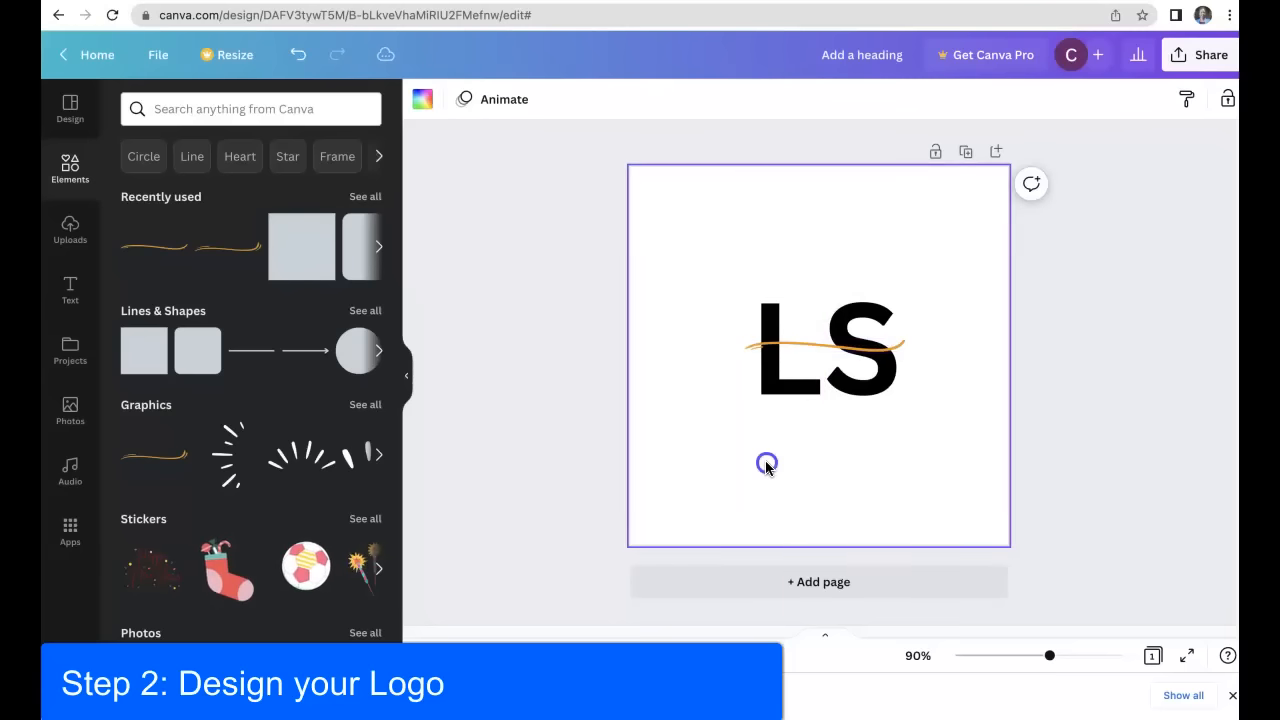
Step: Recolour the curved line across the LS text to black
click(799, 348)
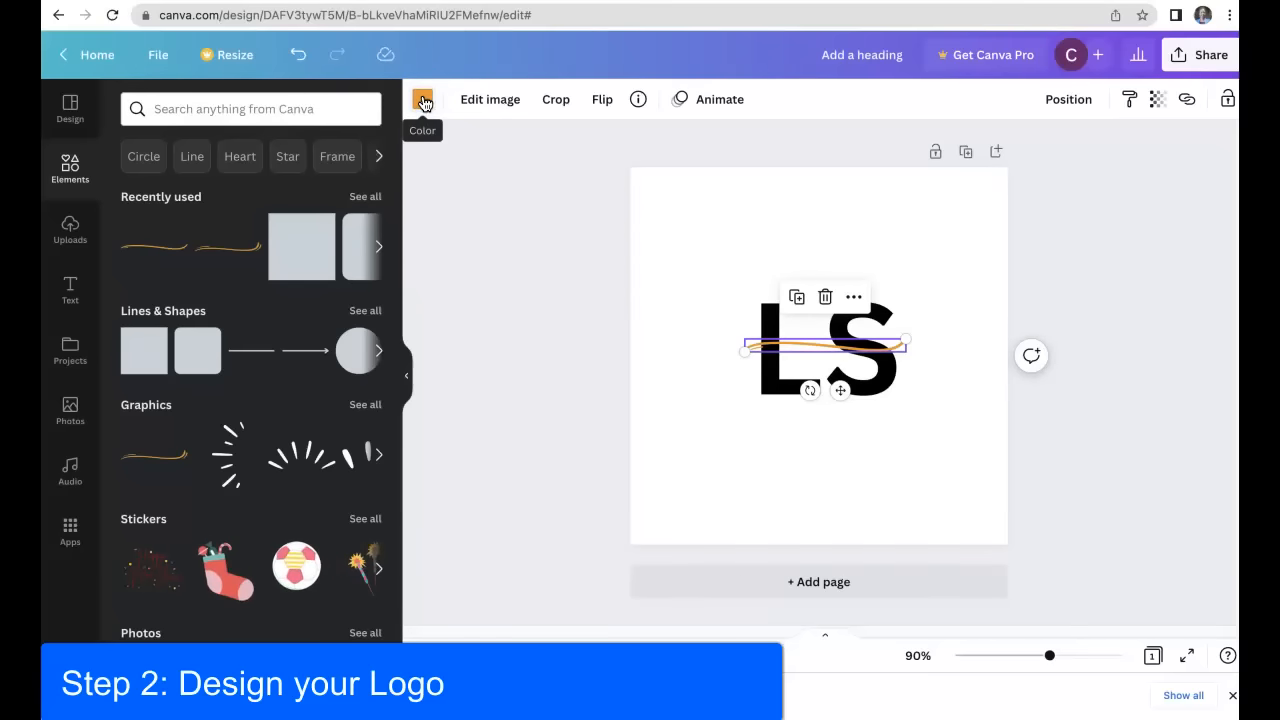
click(423, 101)
click(183, 188)
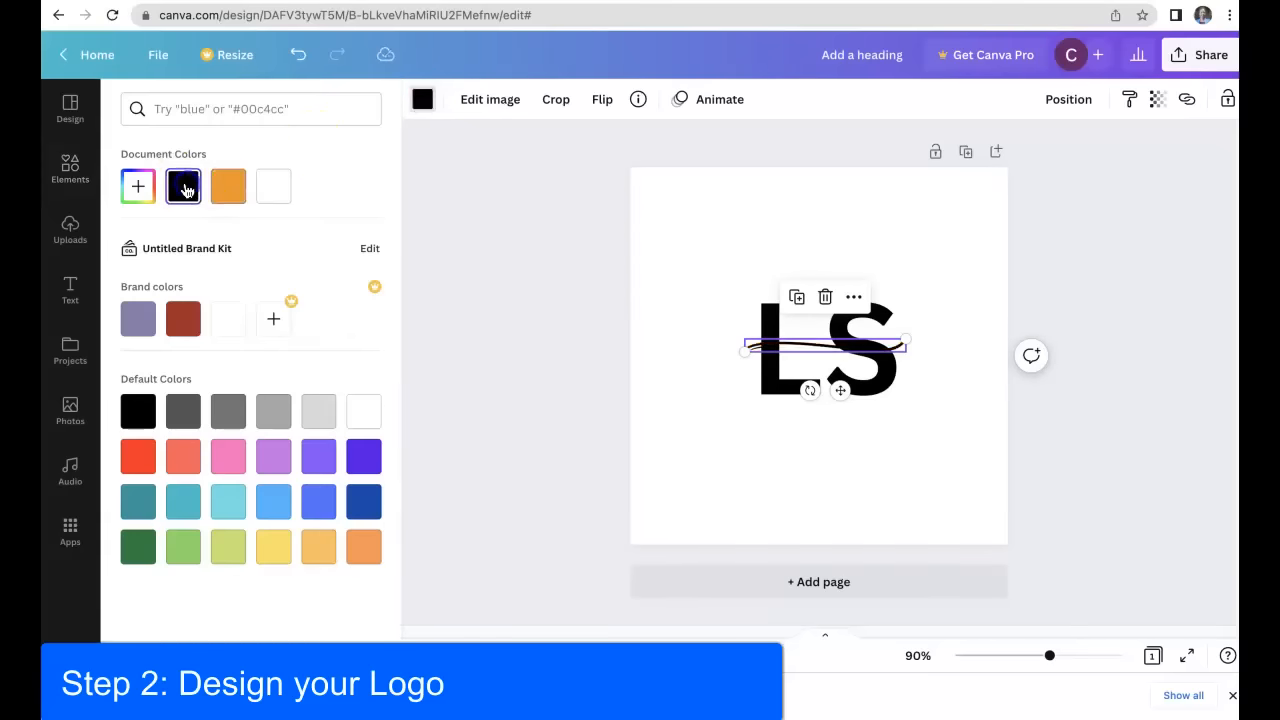
click(709, 441)
click(839, 490)
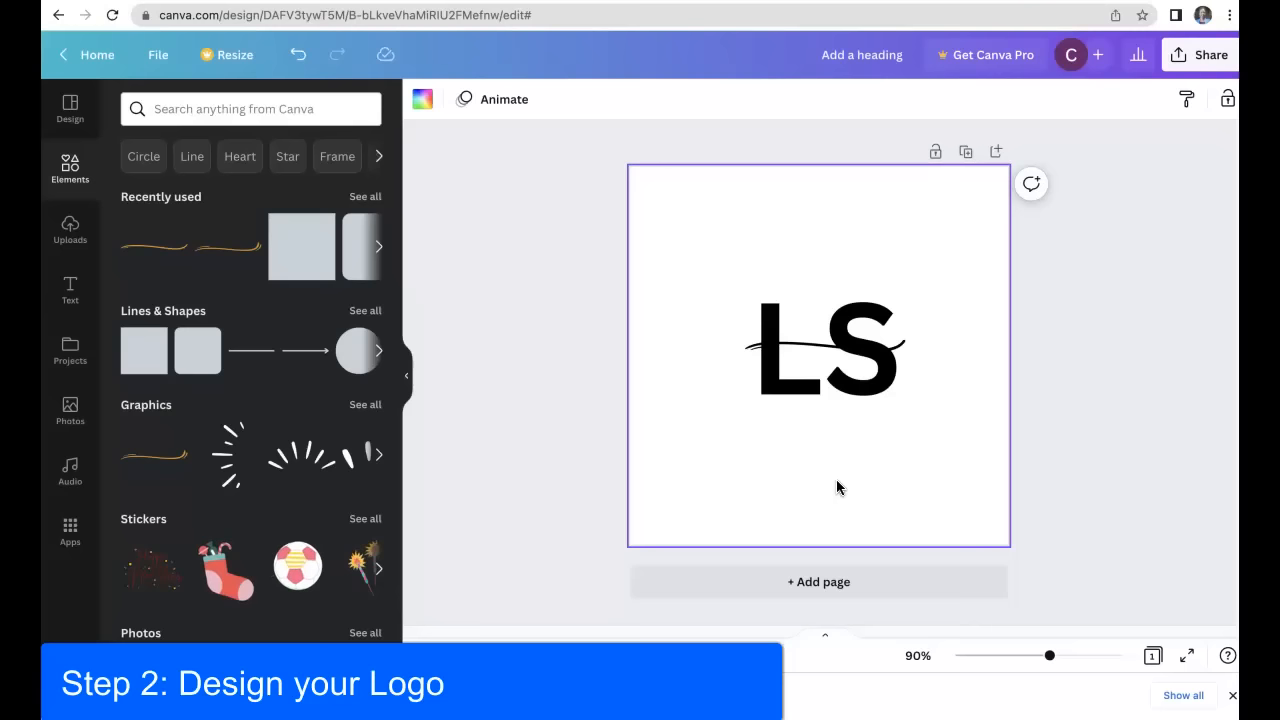
Step: Cover the LS logo with two wide purple rectangles made from the square shape, one over each half, meeting at the curved line
click(314, 265)
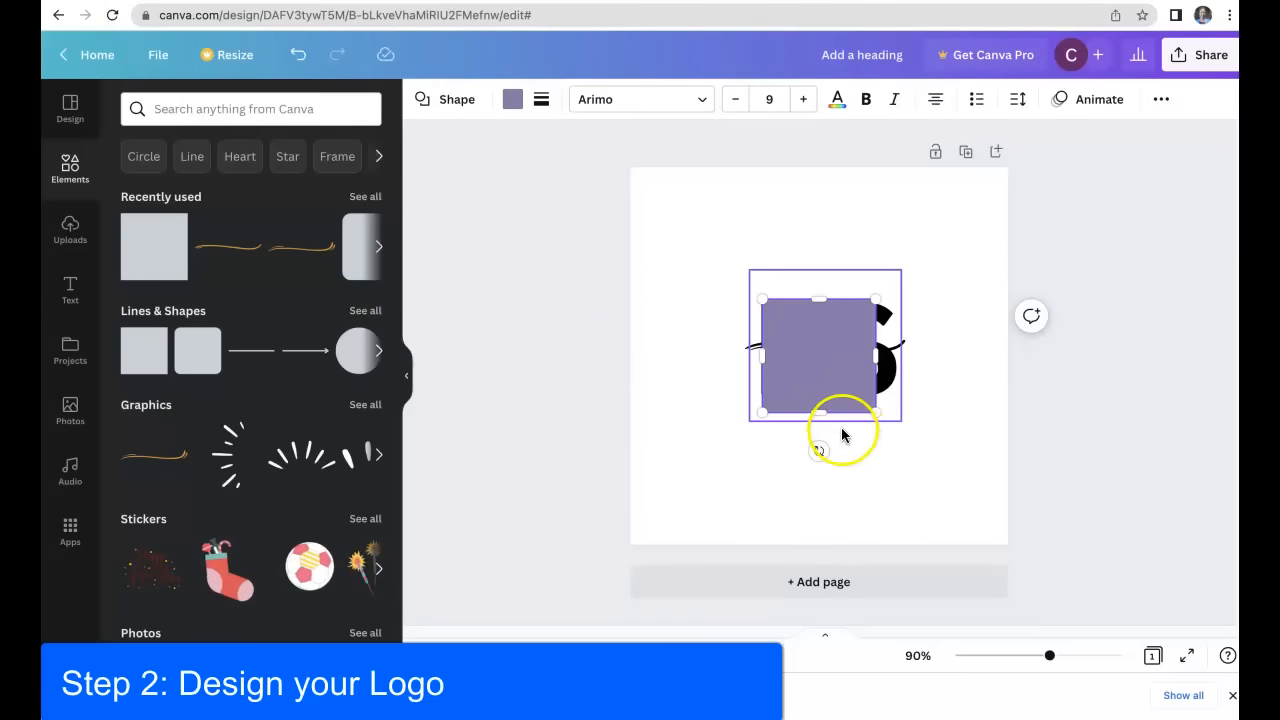
drag(832, 416, 833, 350)
click(914, 338)
click(869, 326)
drag(876, 324, 902, 330)
mouse_move(774, 323)
mouse_down()
mouse_move(748, 323)
mouse_move(771, 323)
mouse_up()
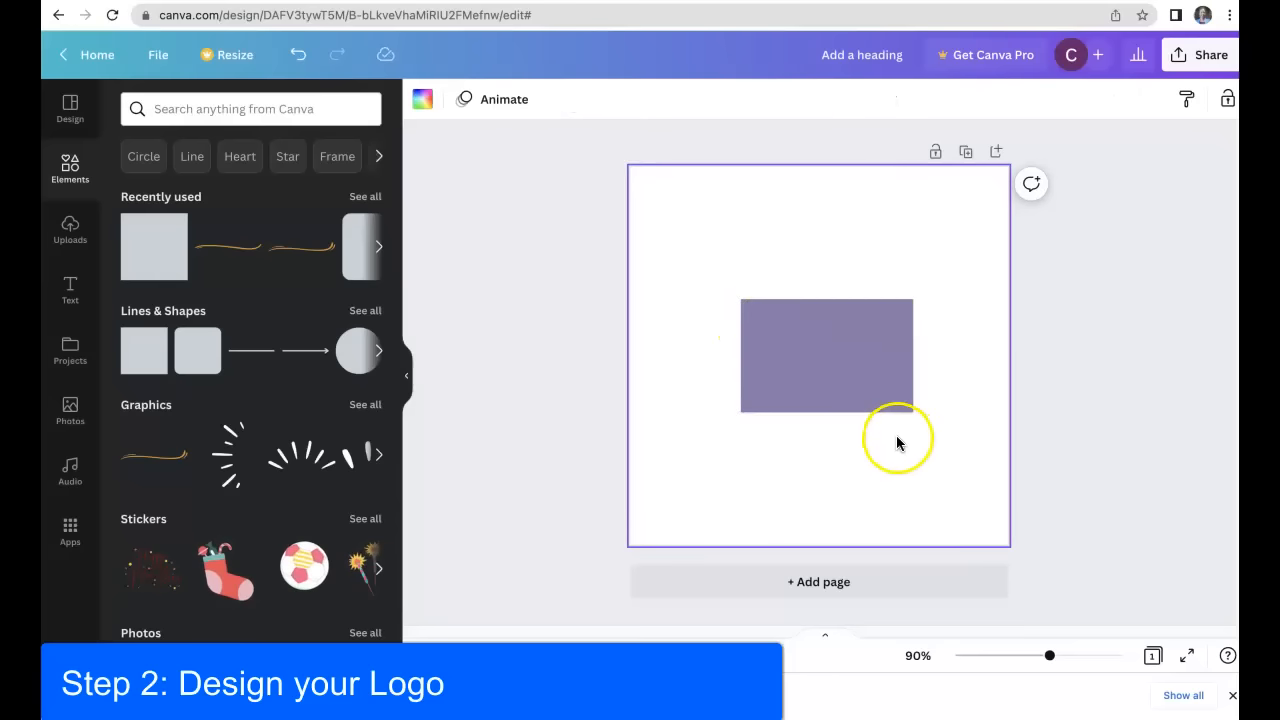
click(859, 383)
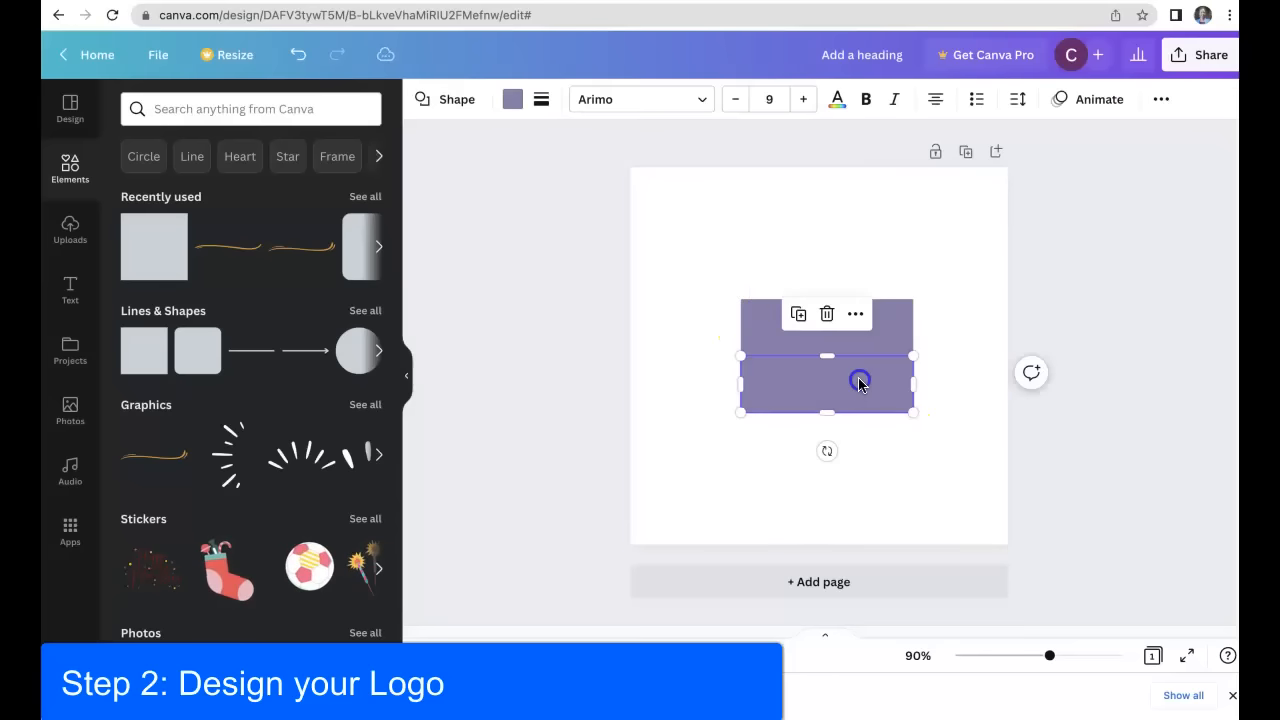
click(985, 457)
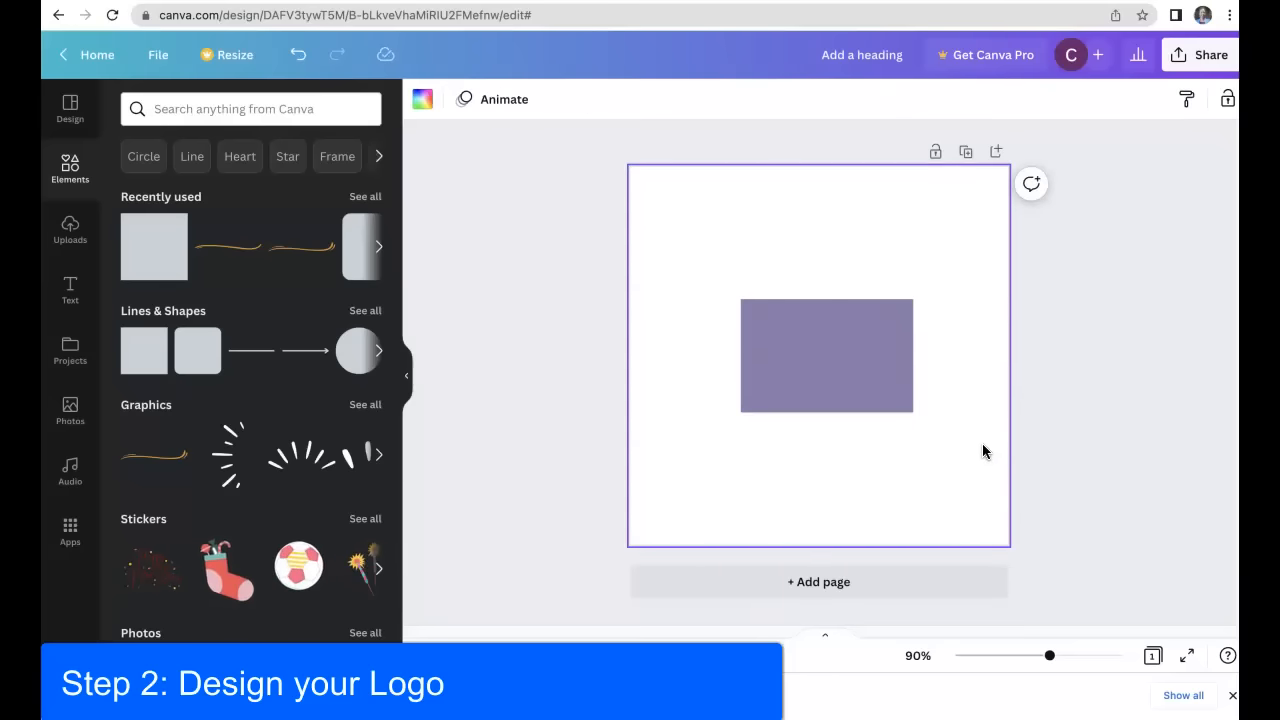
click(945, 289)
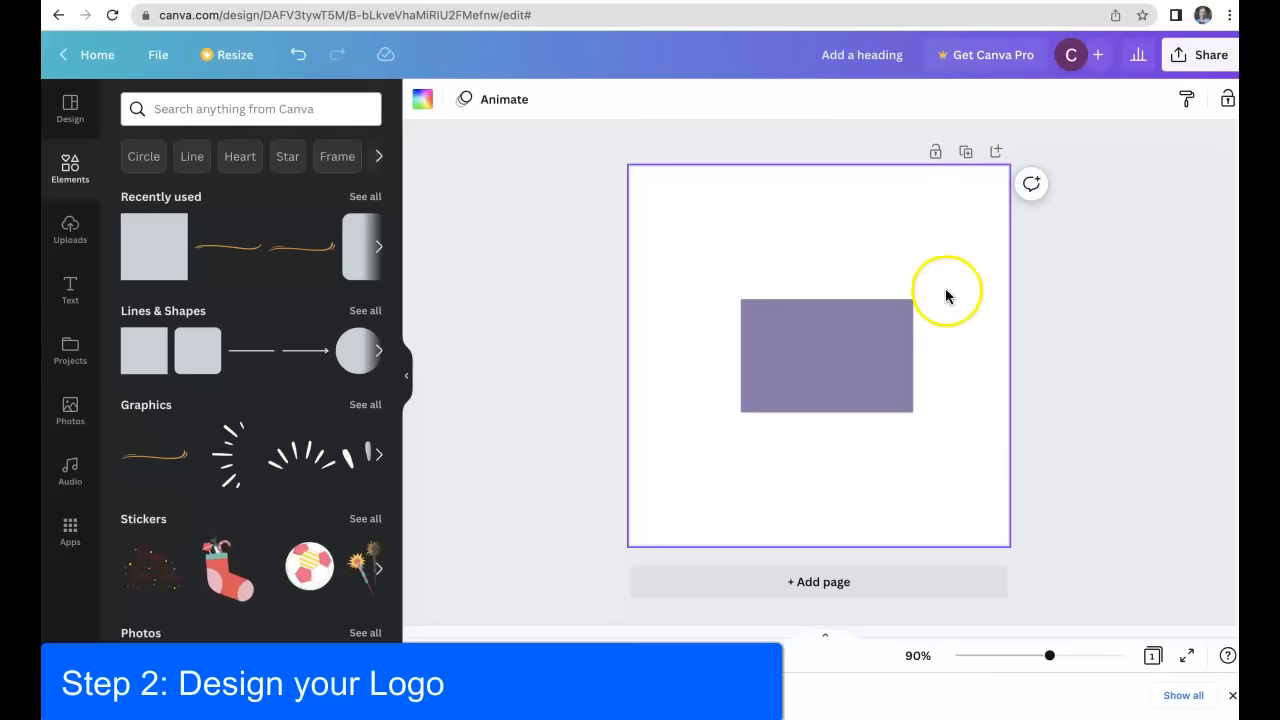
Step: Try to duplicate the page with the purple rectangles and move the copy up in the page order
click(963, 154)
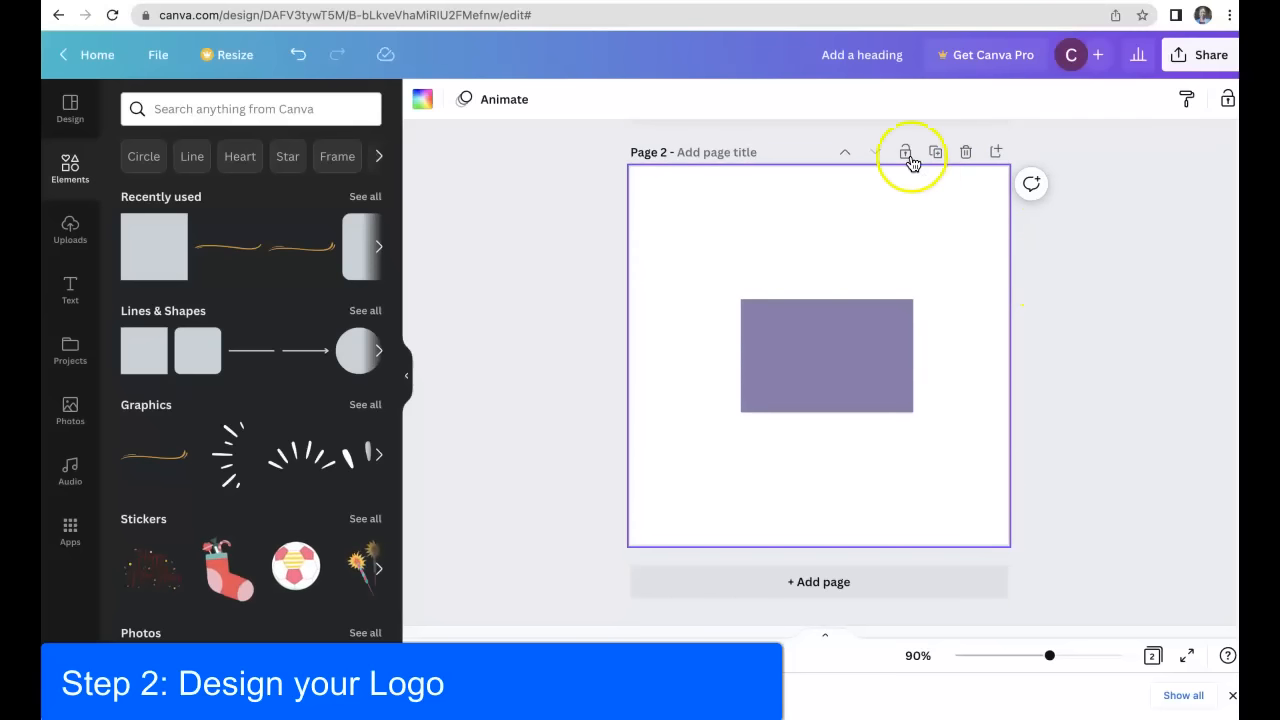
click(845, 152)
click(883, 333)
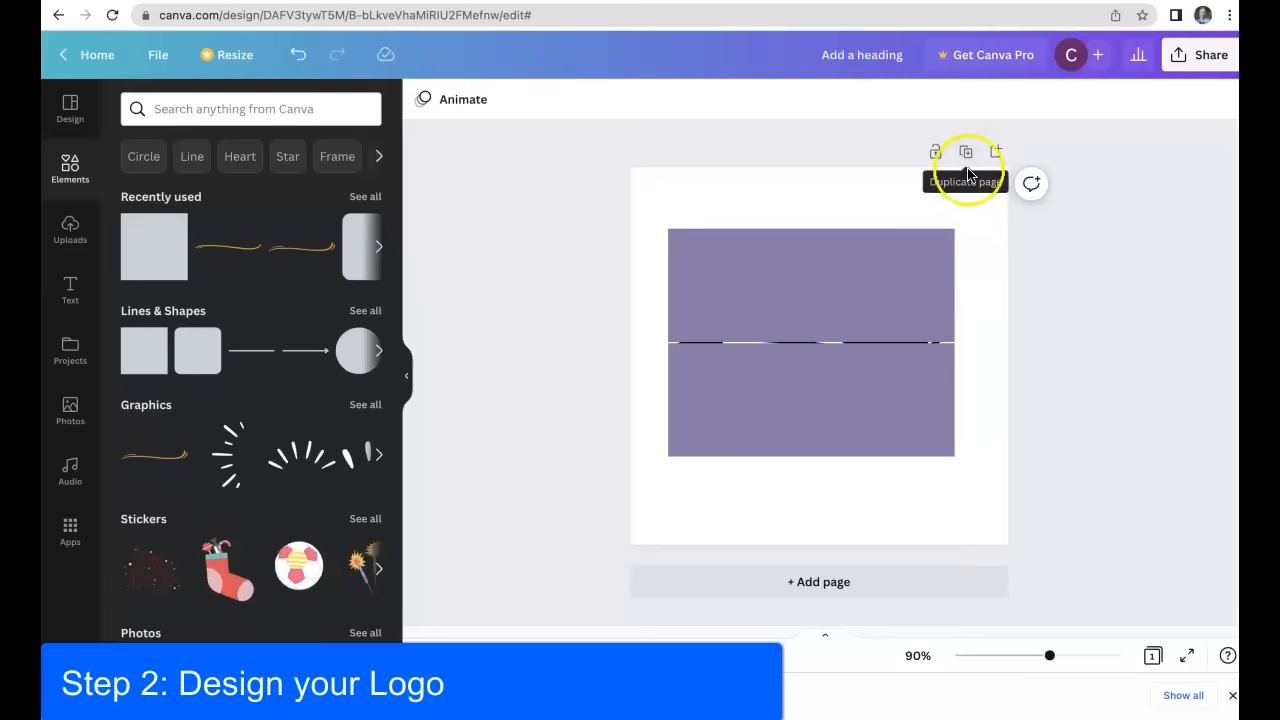
Step: Duplicate the page, delete the upper purple rectangle on page 1, and recolour the lower rectangle white
click(966, 154)
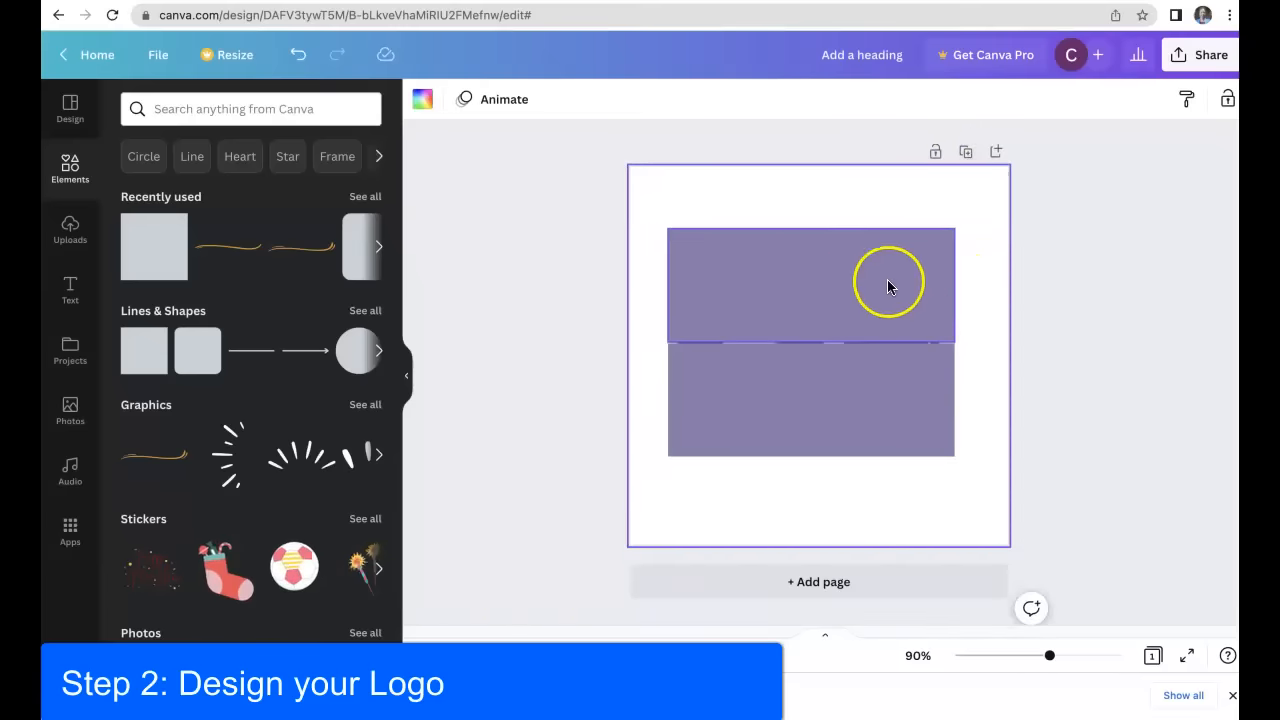
click(845, 278)
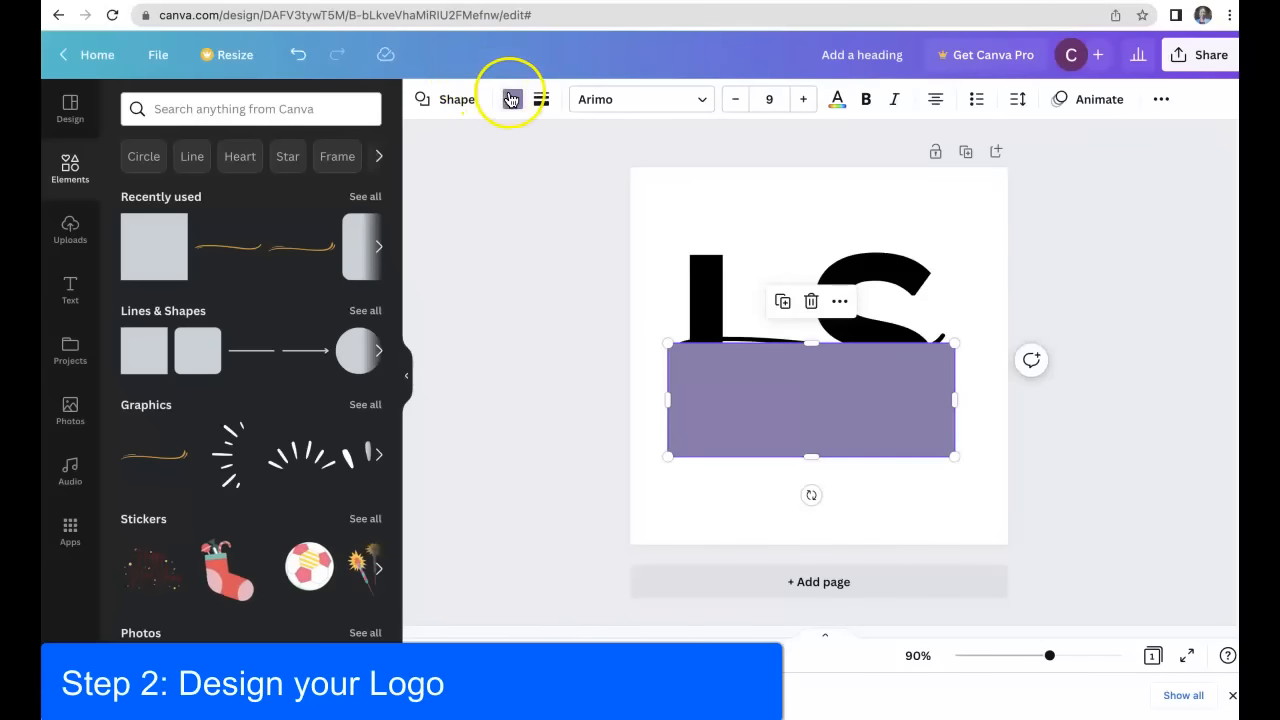
click(511, 99)
click(322, 192)
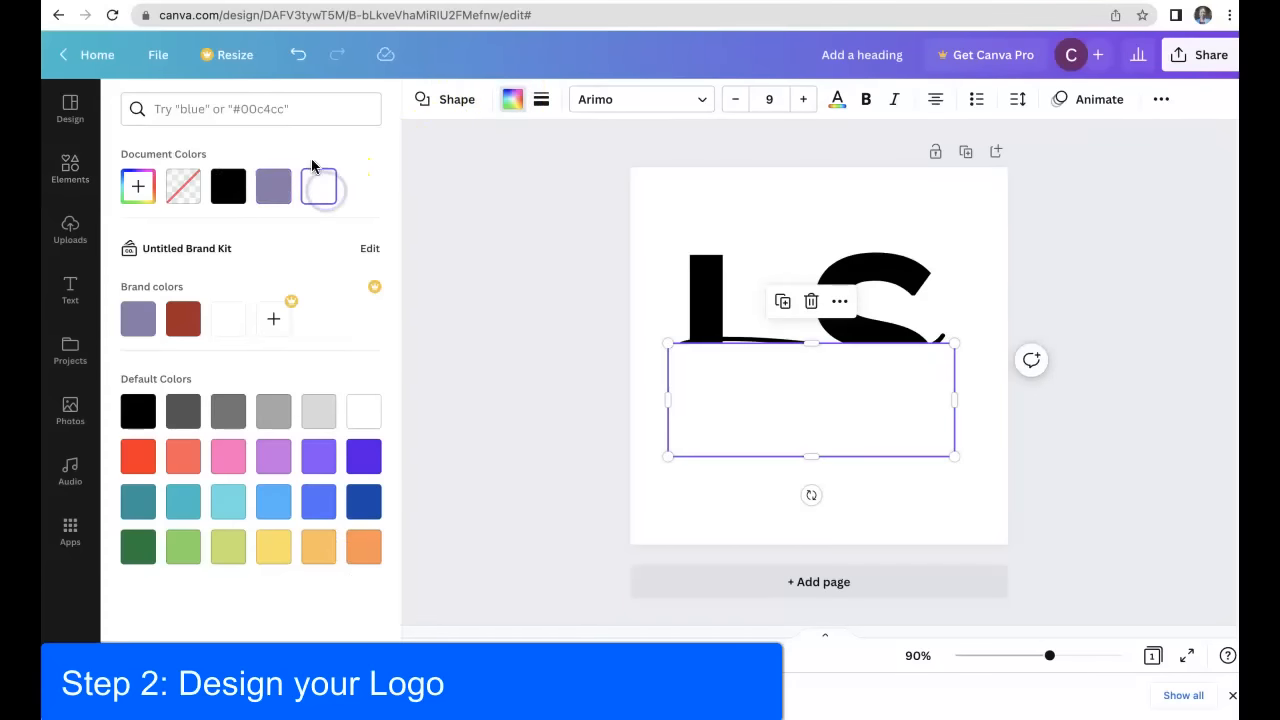
click(991, 280)
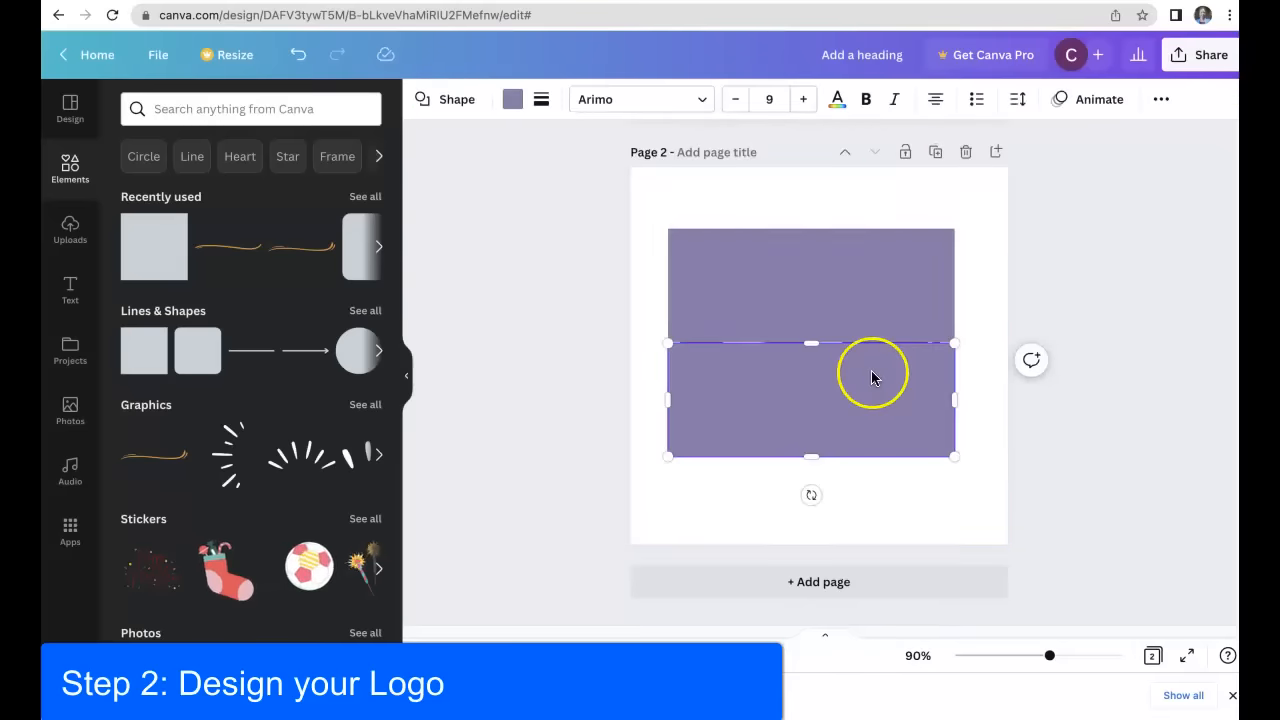
Step: On page 2, delete the lower purple rectangle and recolour the upper one white, leaving the bottom half of LS exposed
click(877, 290)
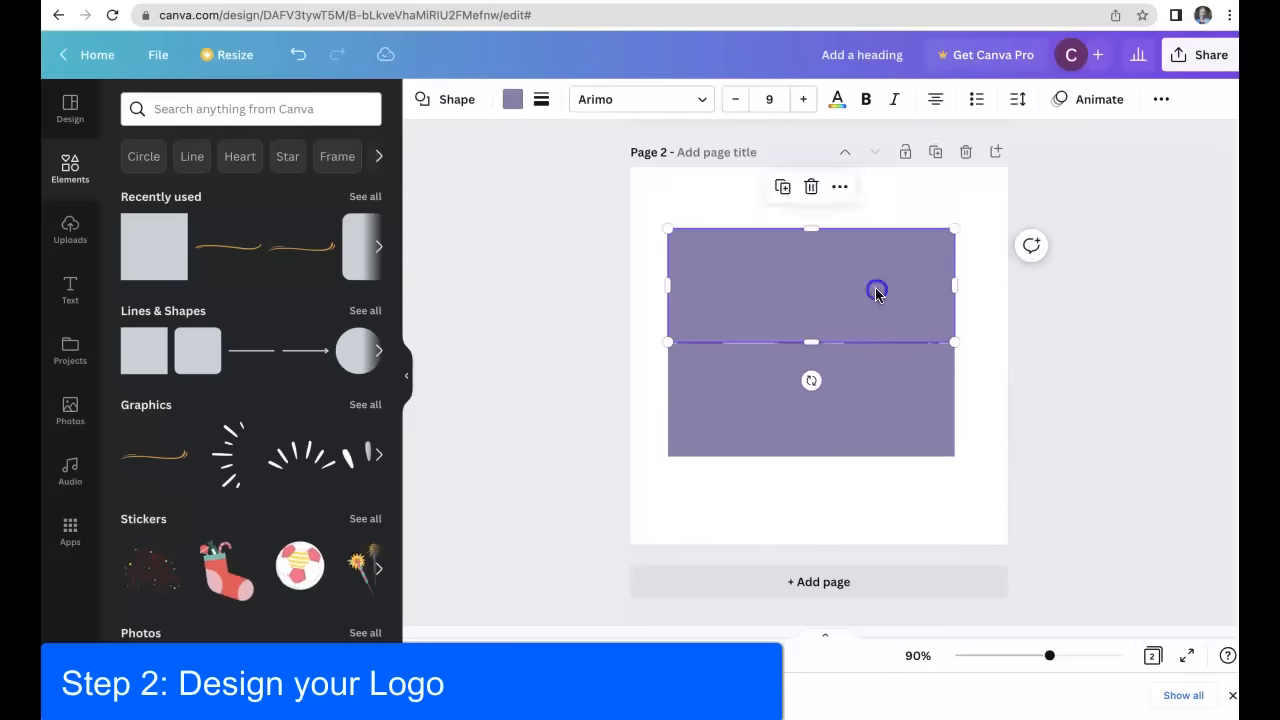
click(923, 357)
key(Delete)
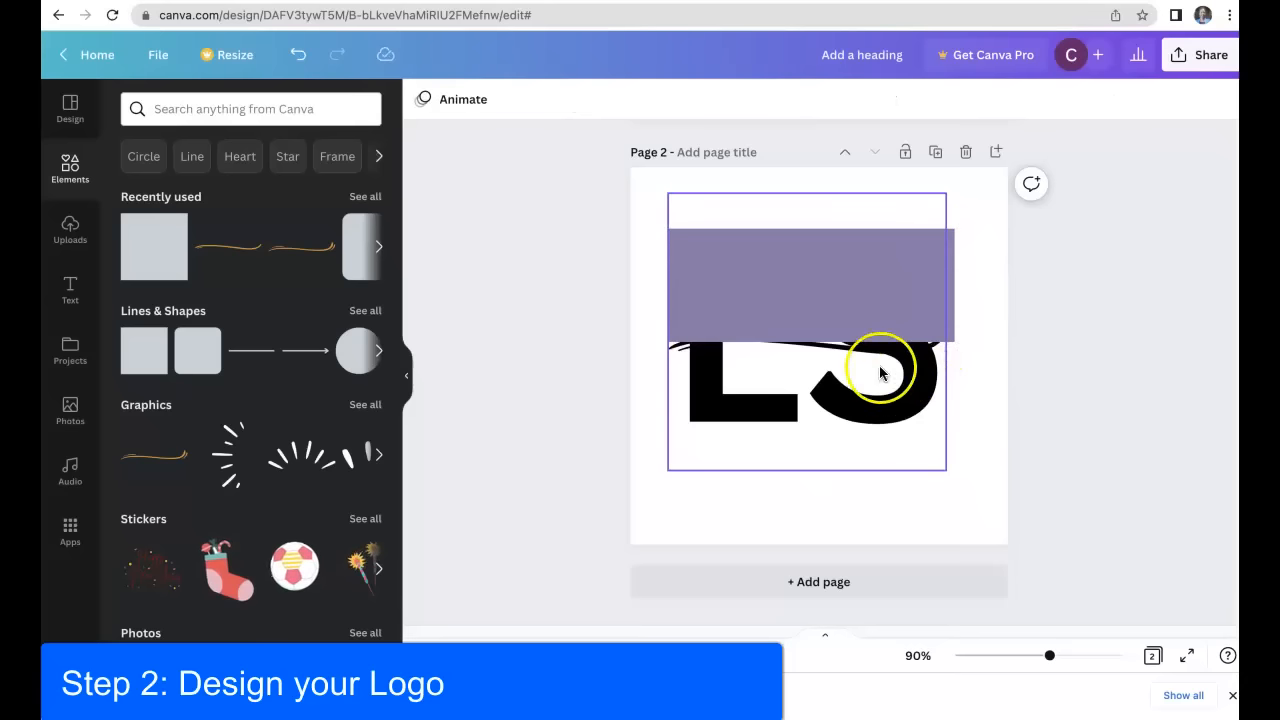
click(886, 300)
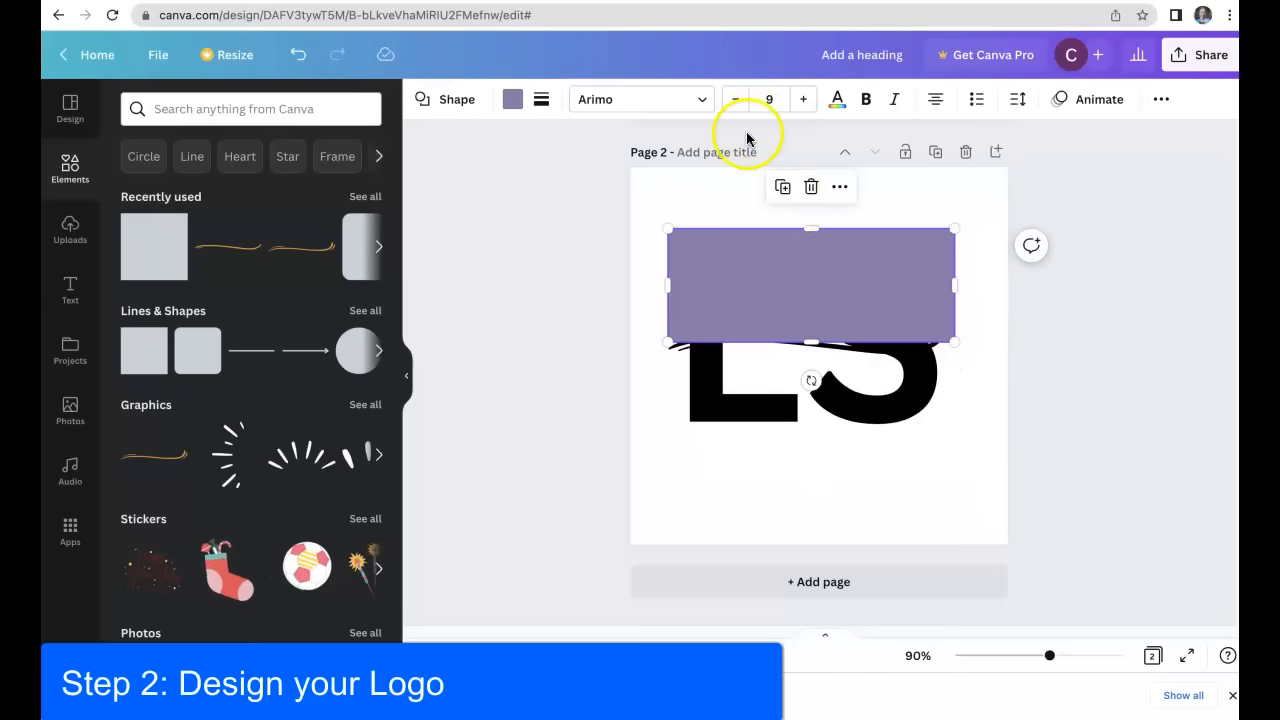
click(512, 99)
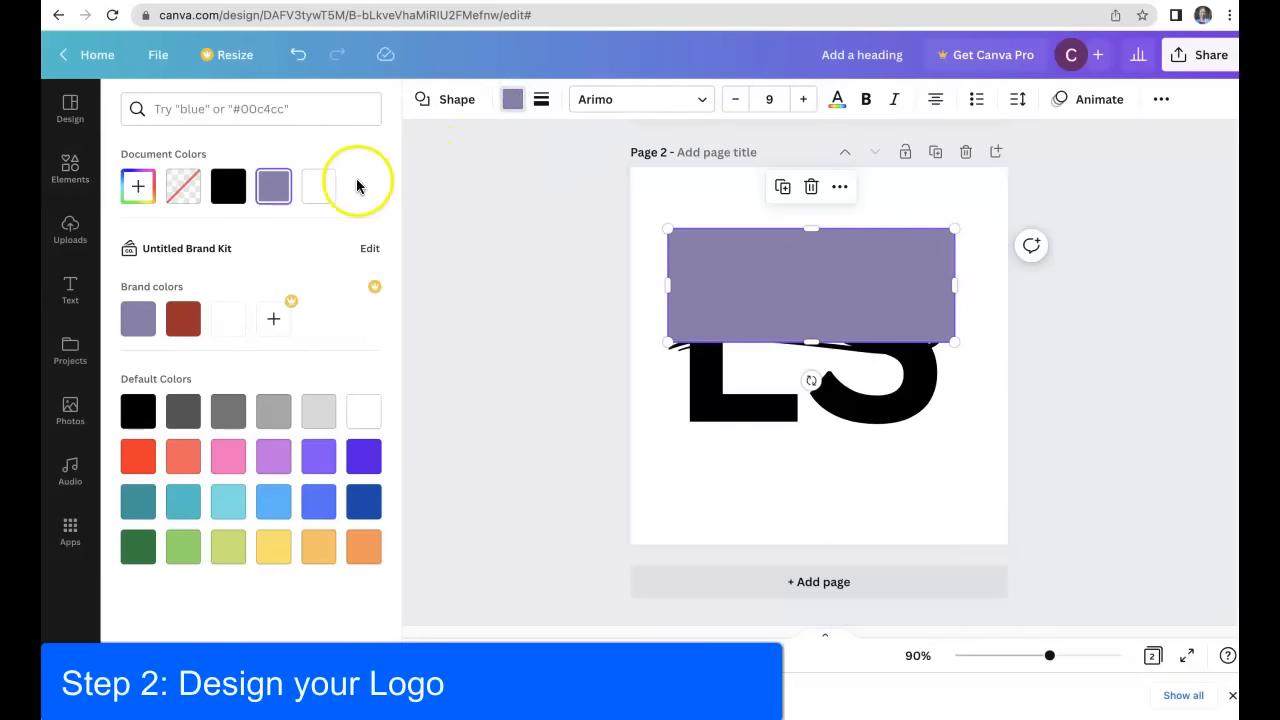
click(320, 186)
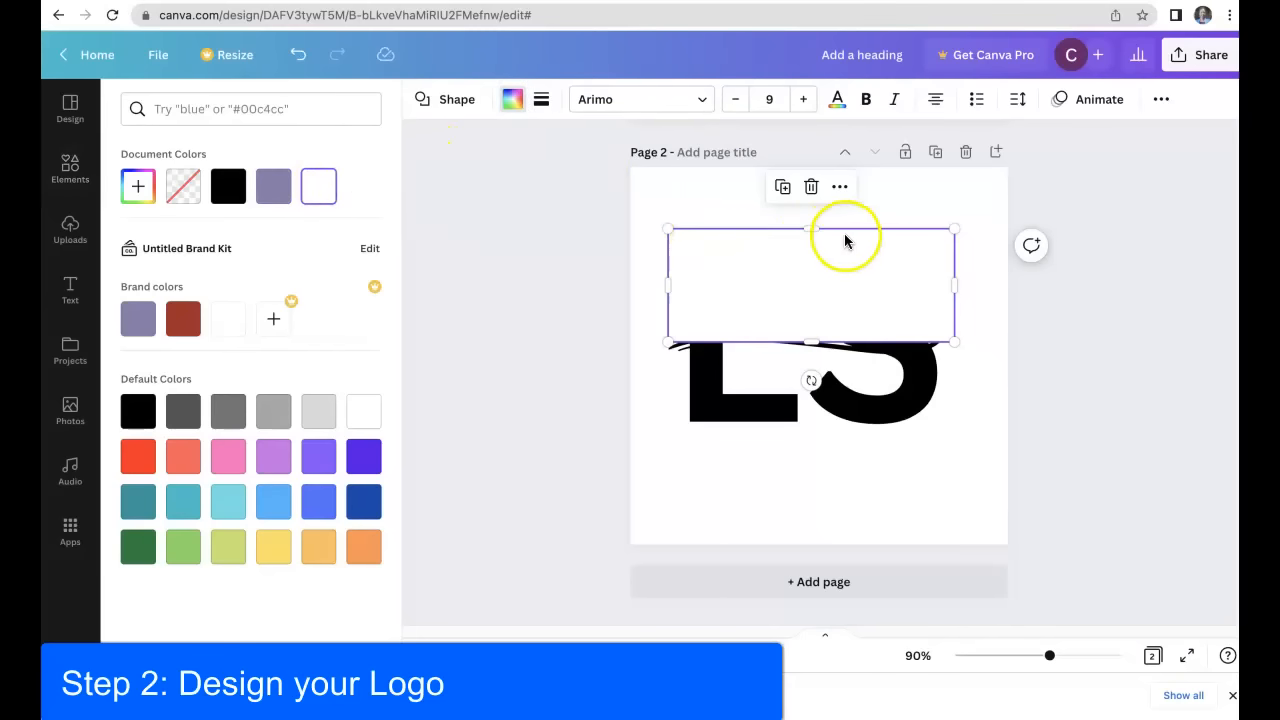
click(992, 241)
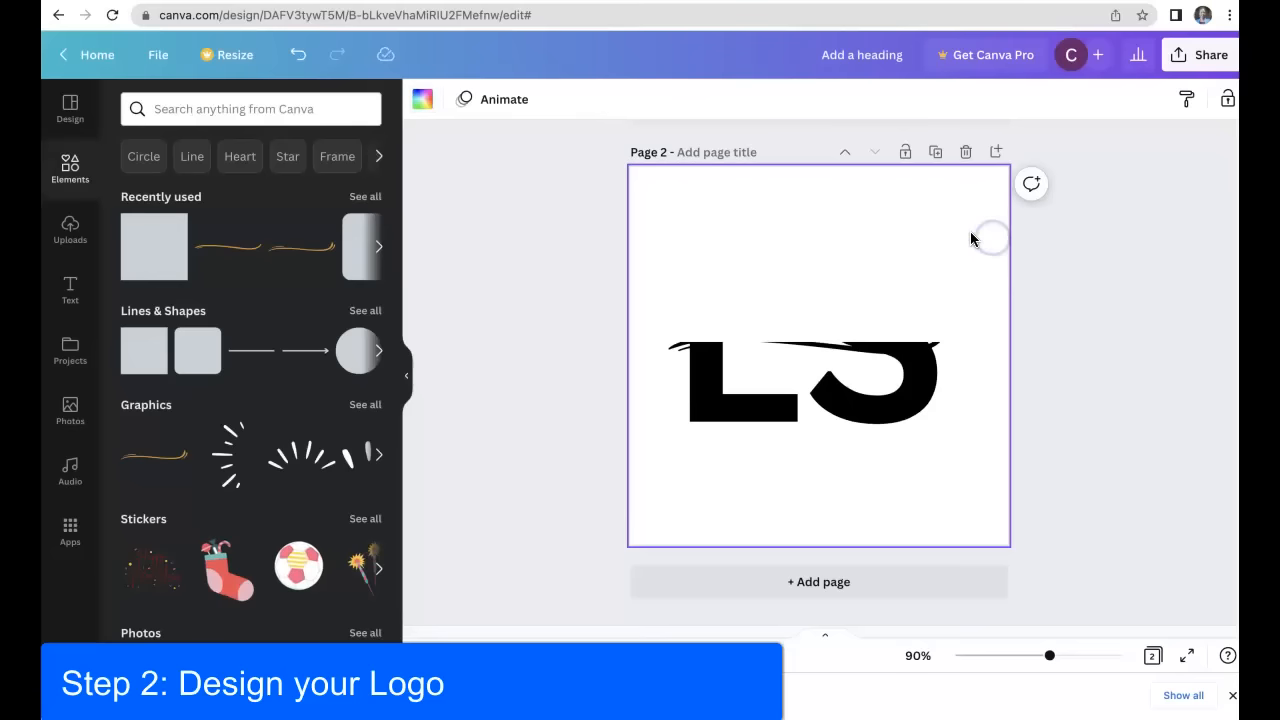
Step: Open the PNG download options for both pages and try to enable a transparent background
click(845, 154)
scroll(1108, 373, up, 1)
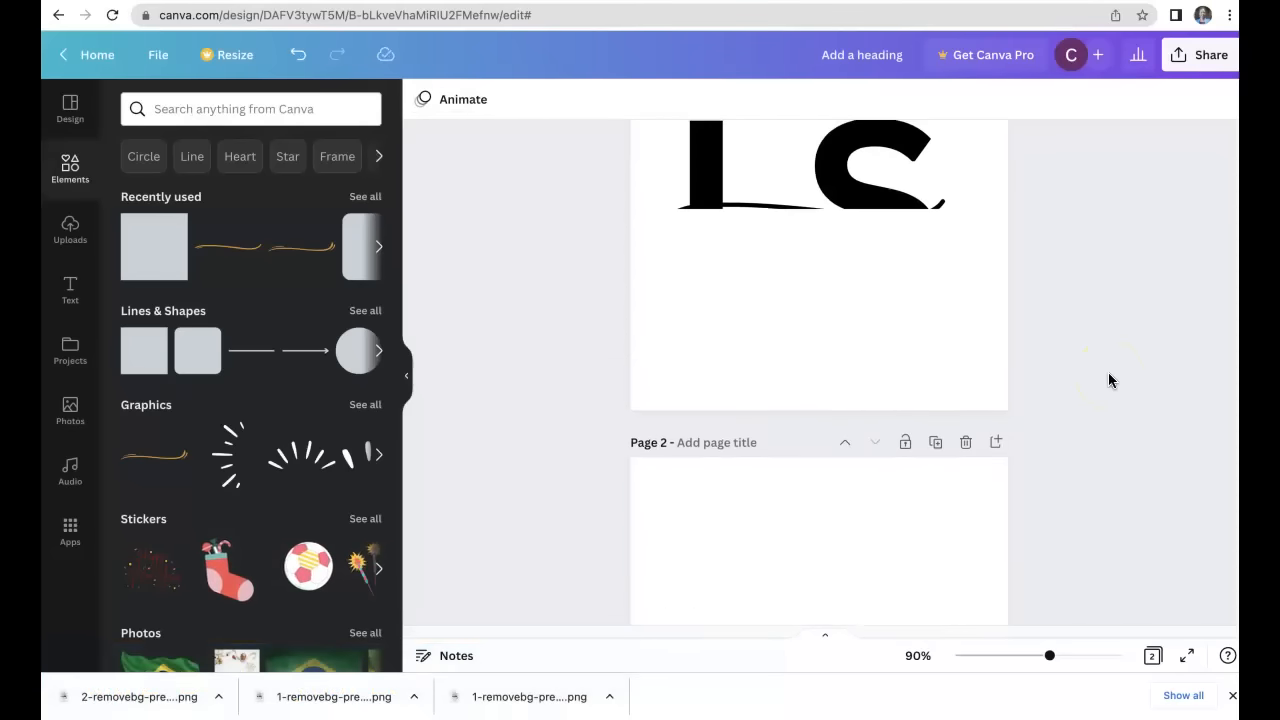
scroll(1108, 380, down, 2)
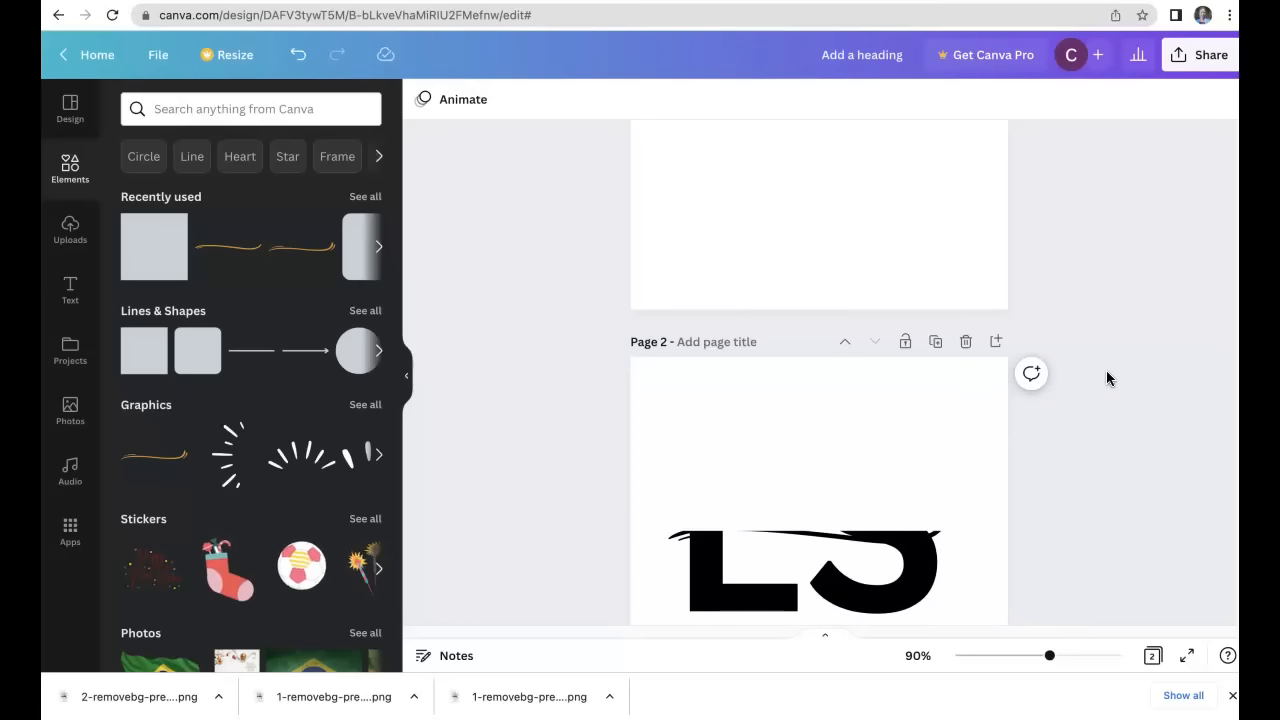
click(1202, 60)
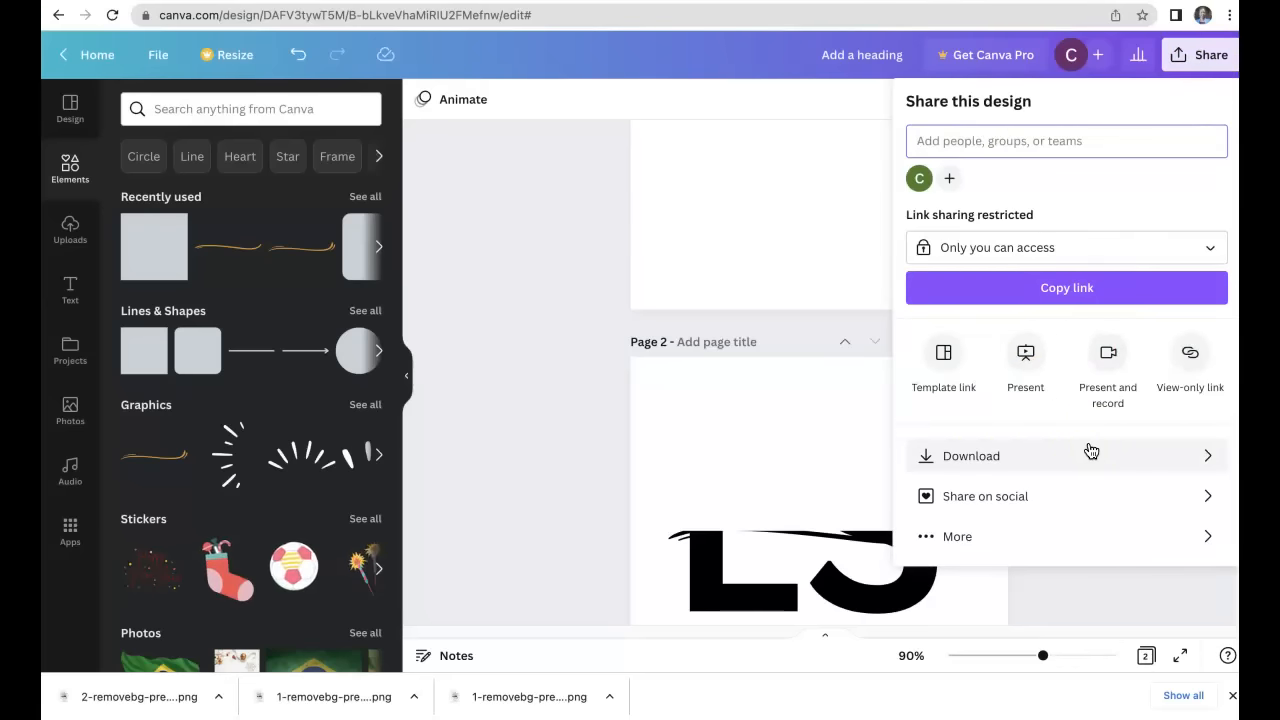
click(1092, 455)
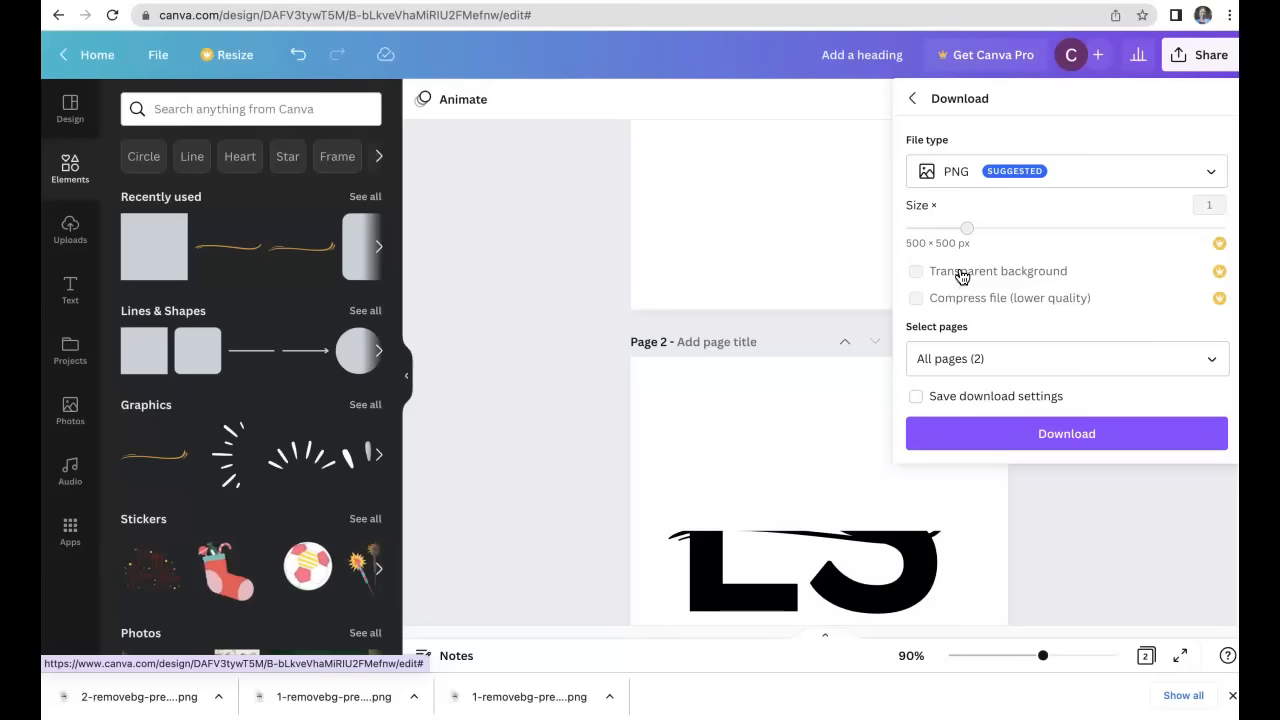
click(950, 270)
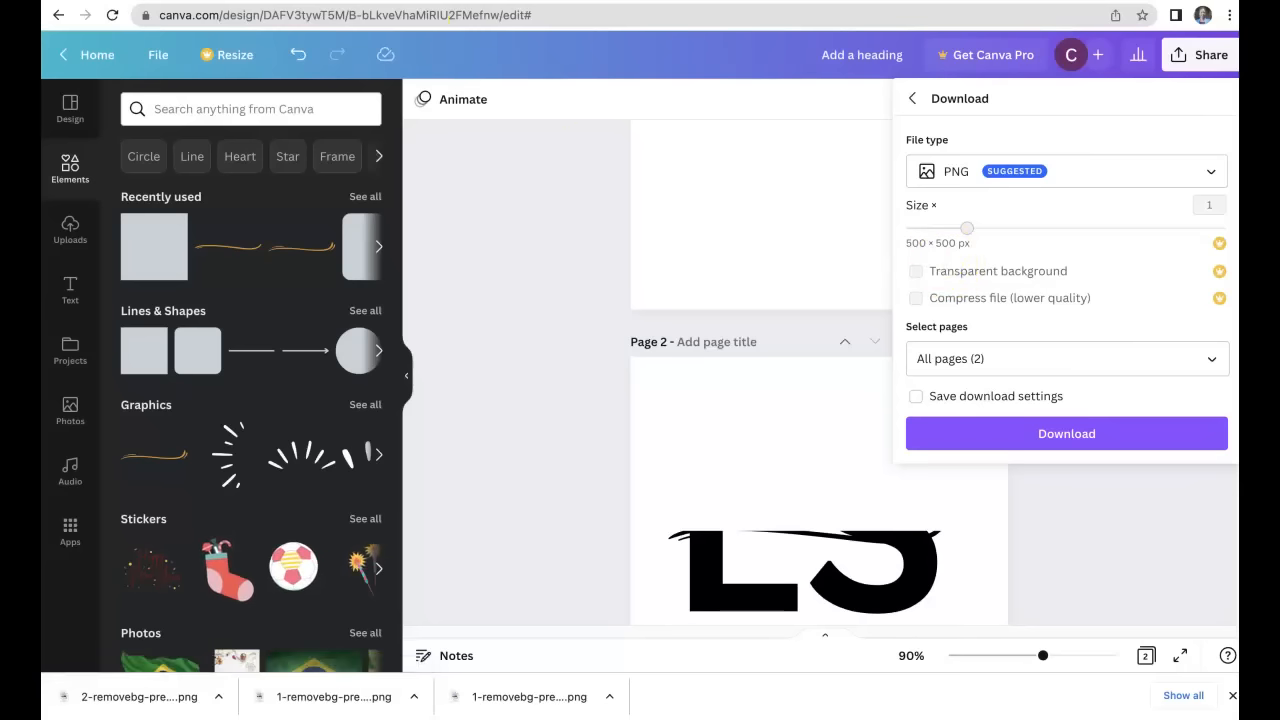
Step: Switch to remove.bg to examine the LS image with its background removed, and return to the Canva logo design
key(ctrl+Tab)
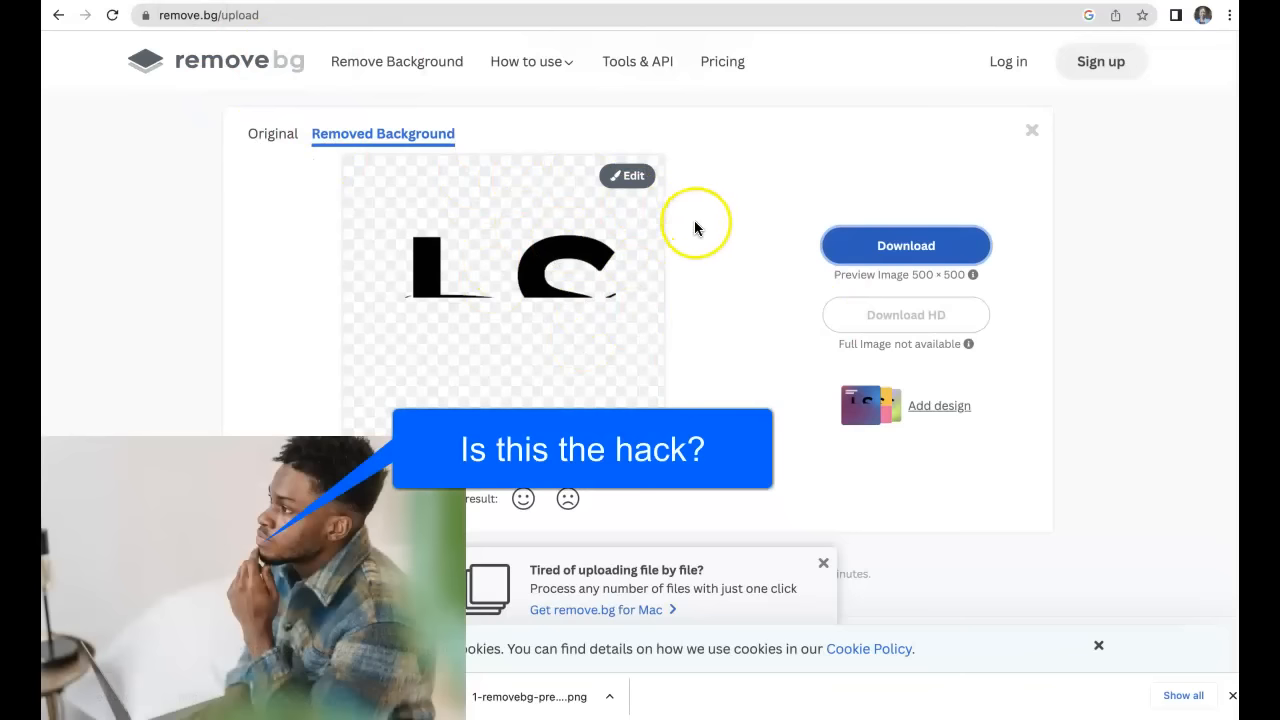
mouse_move(438, 2)
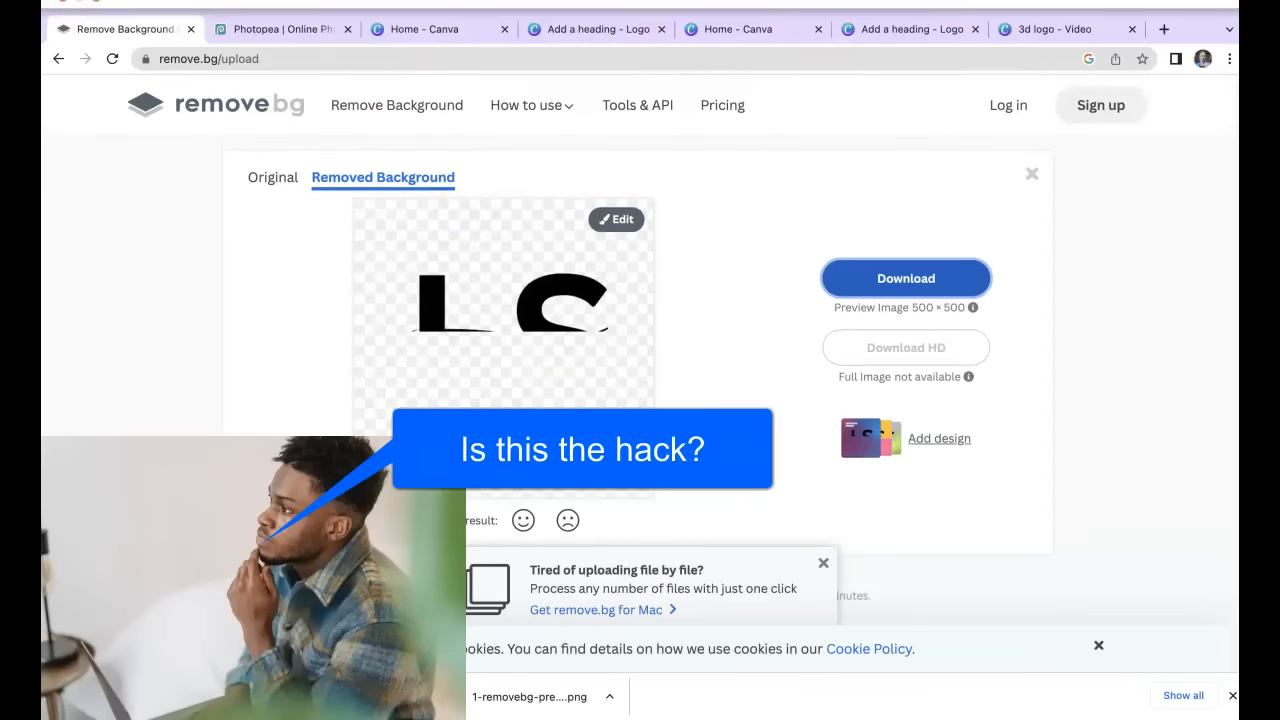
click(410, 28)
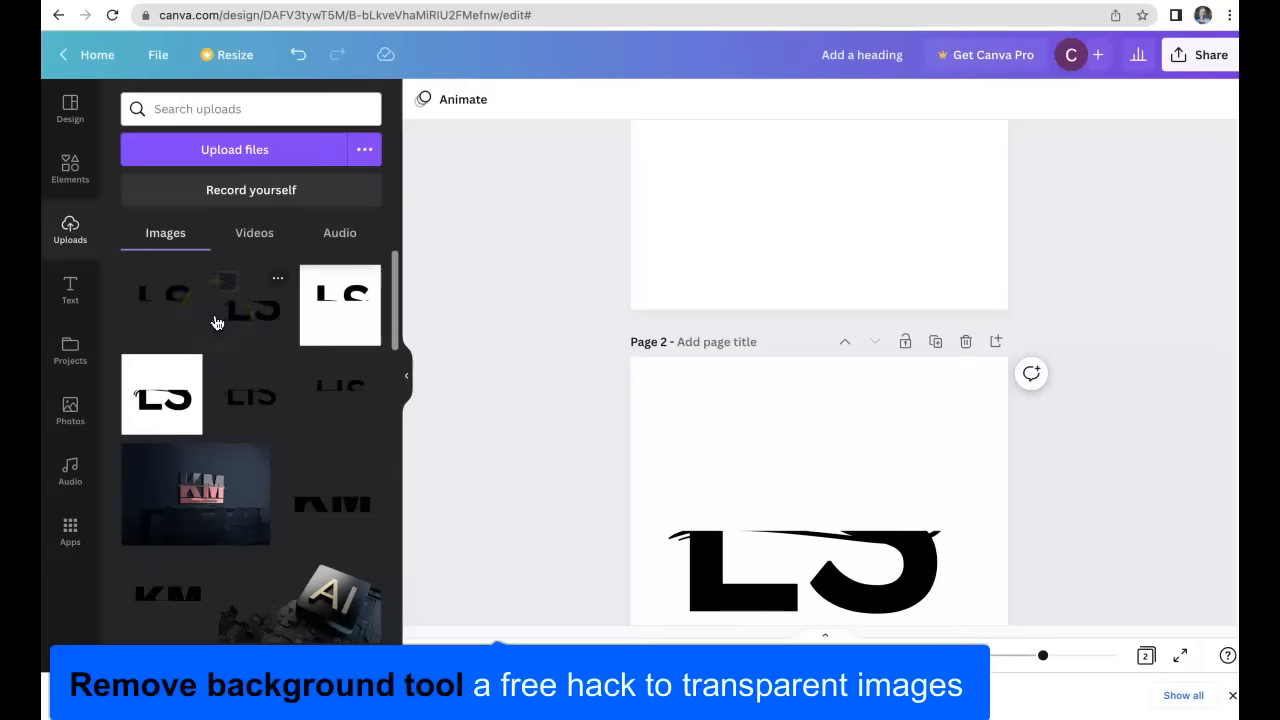
Step: Undo the last change and add a blank page after page 2
click(298, 54)
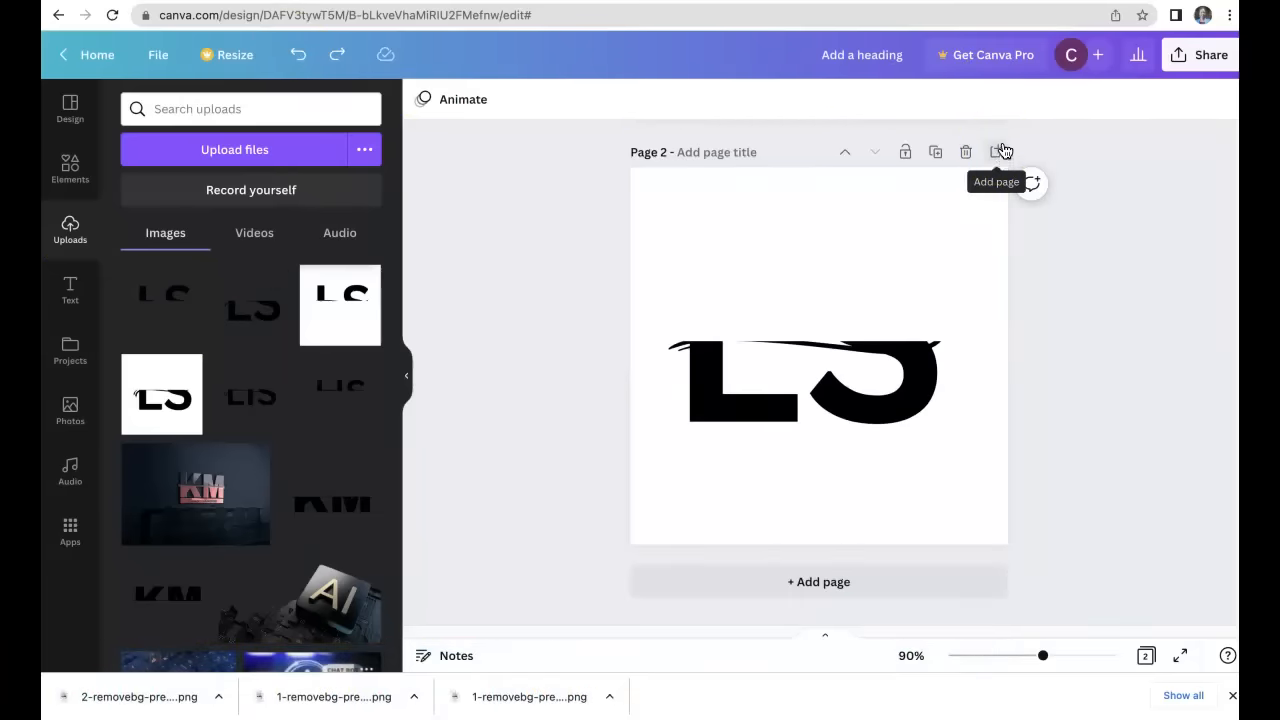
click(996, 158)
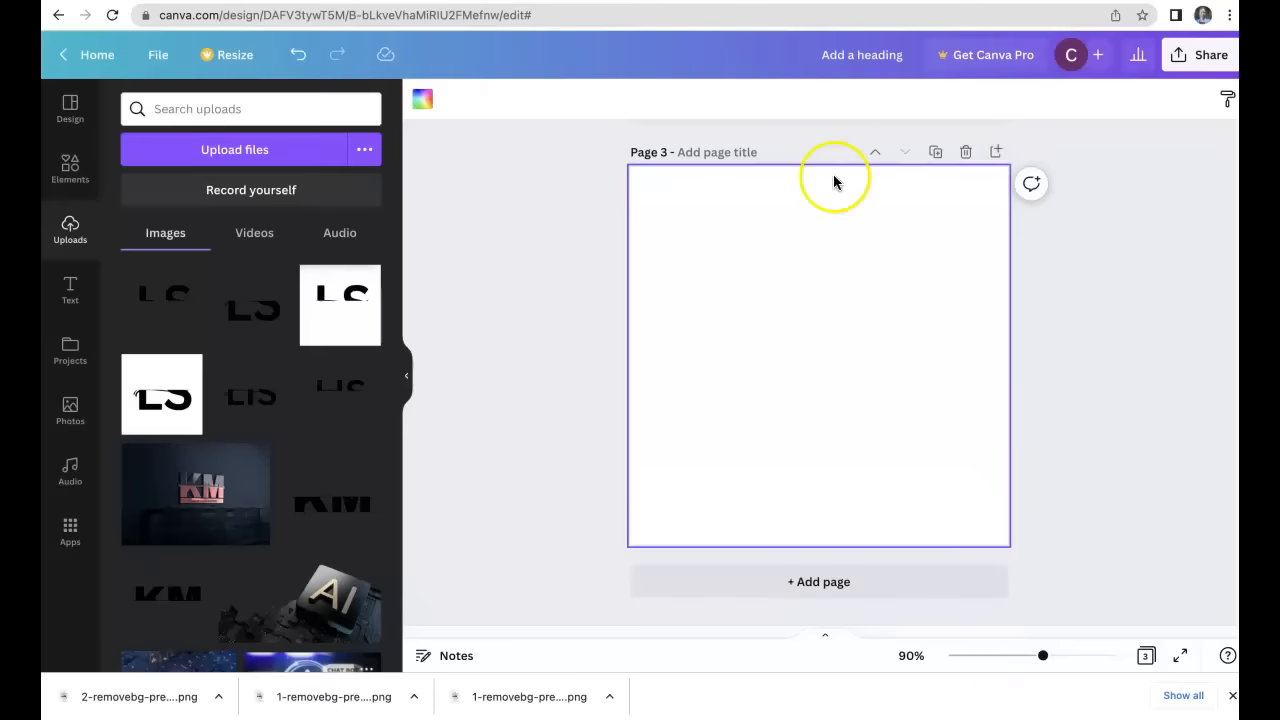
Step: Try to place the uploaded transparent upper-half LS image on page 3 and reposition it
click(137, 285)
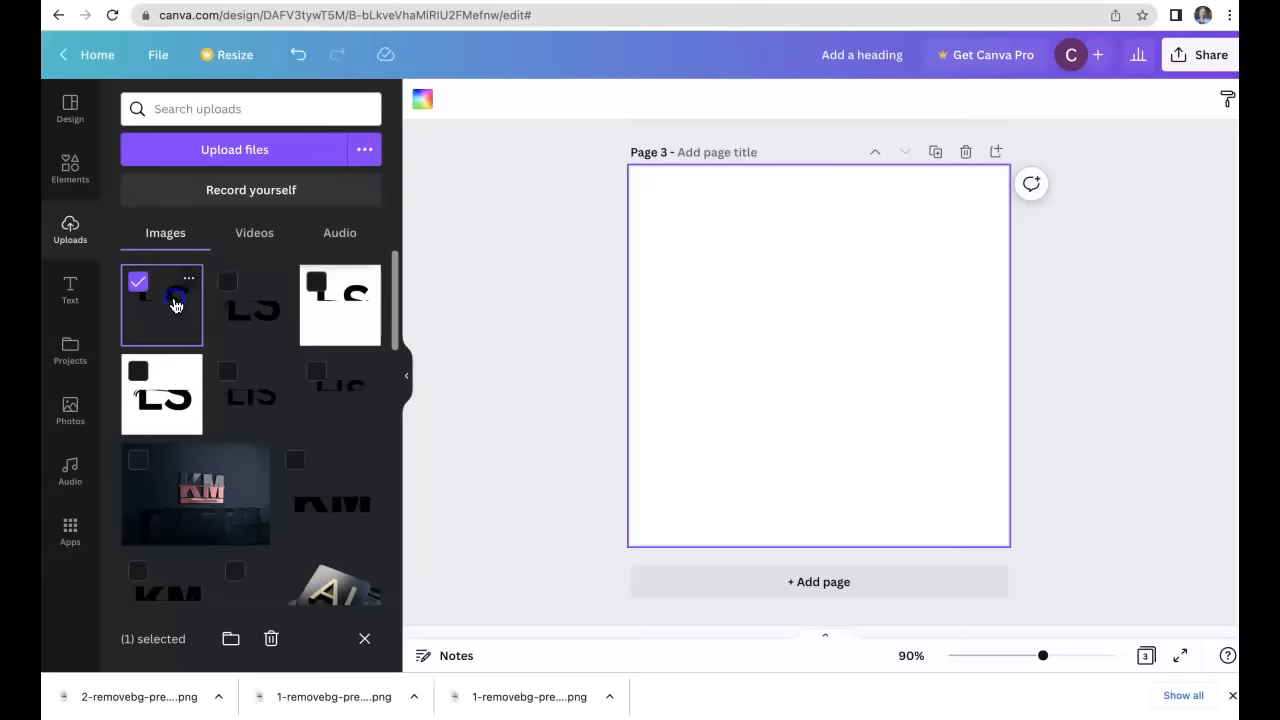
click(174, 300)
drag(157, 291, 727, 190)
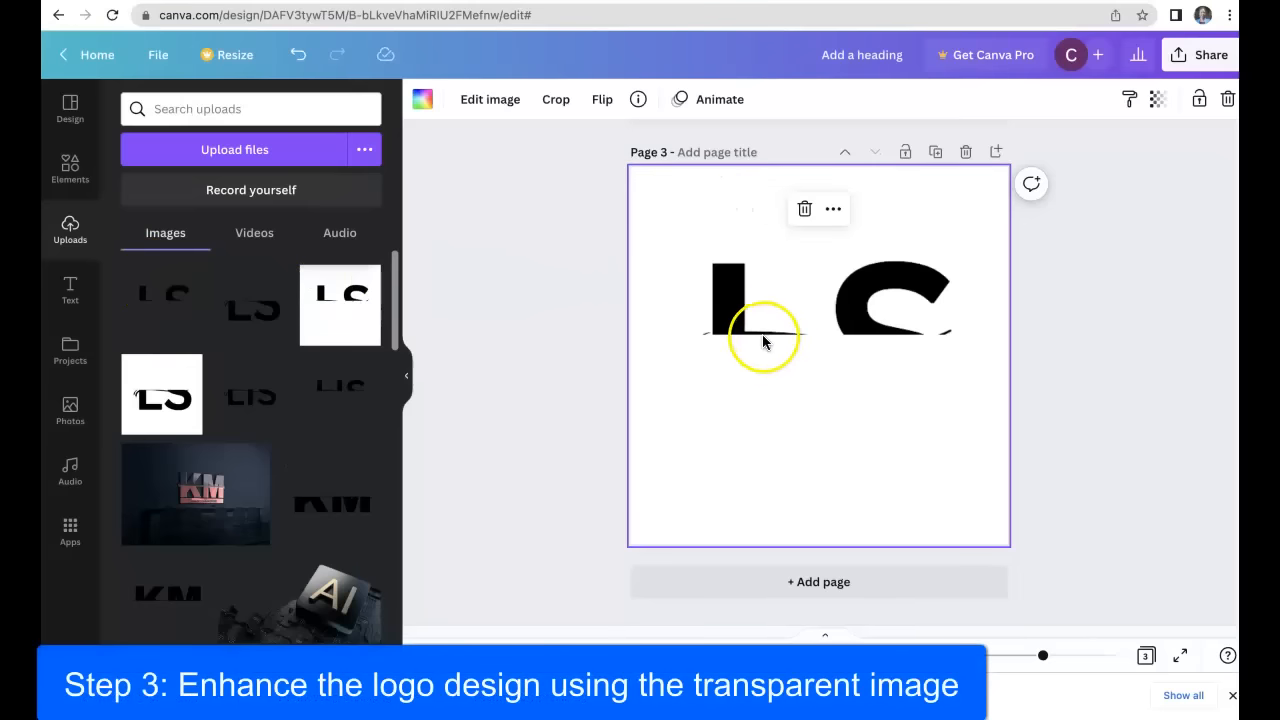
click(731, 237)
double_click(774, 393)
drag(726, 300, 732, 242)
click(771, 350)
click(773, 329)
click(828, 394)
double_click(992, 272)
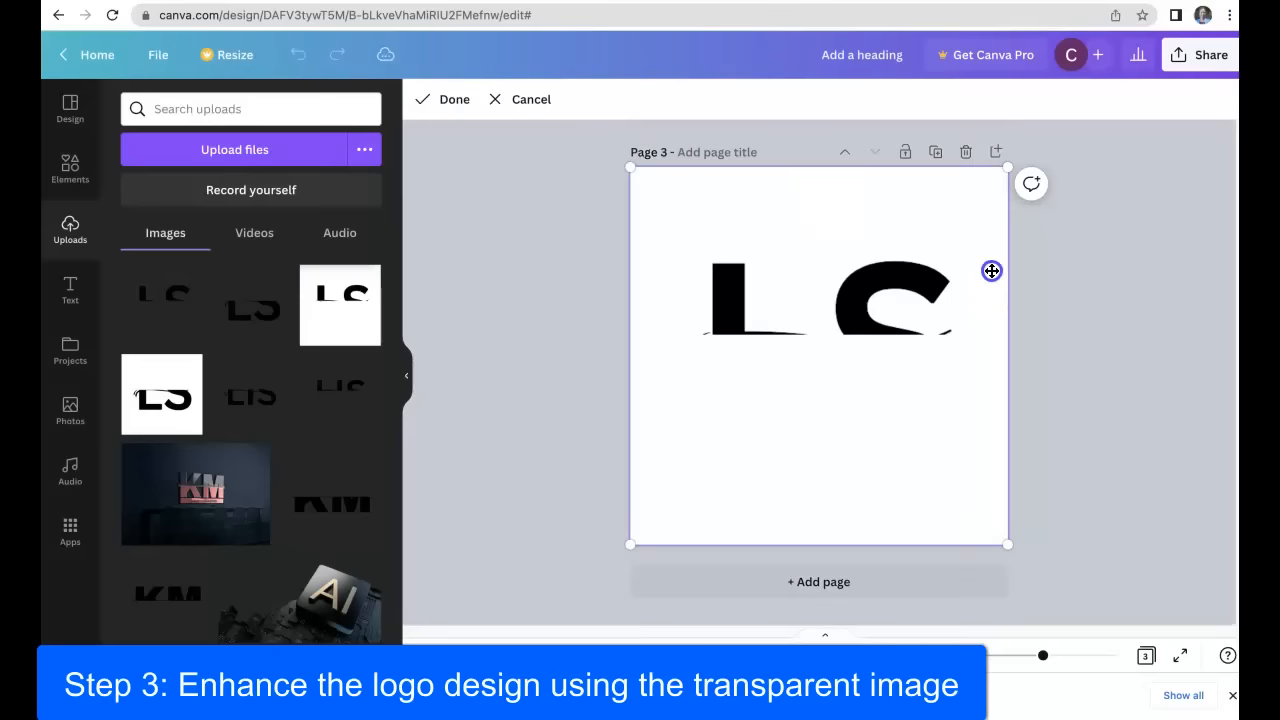
click(915, 293)
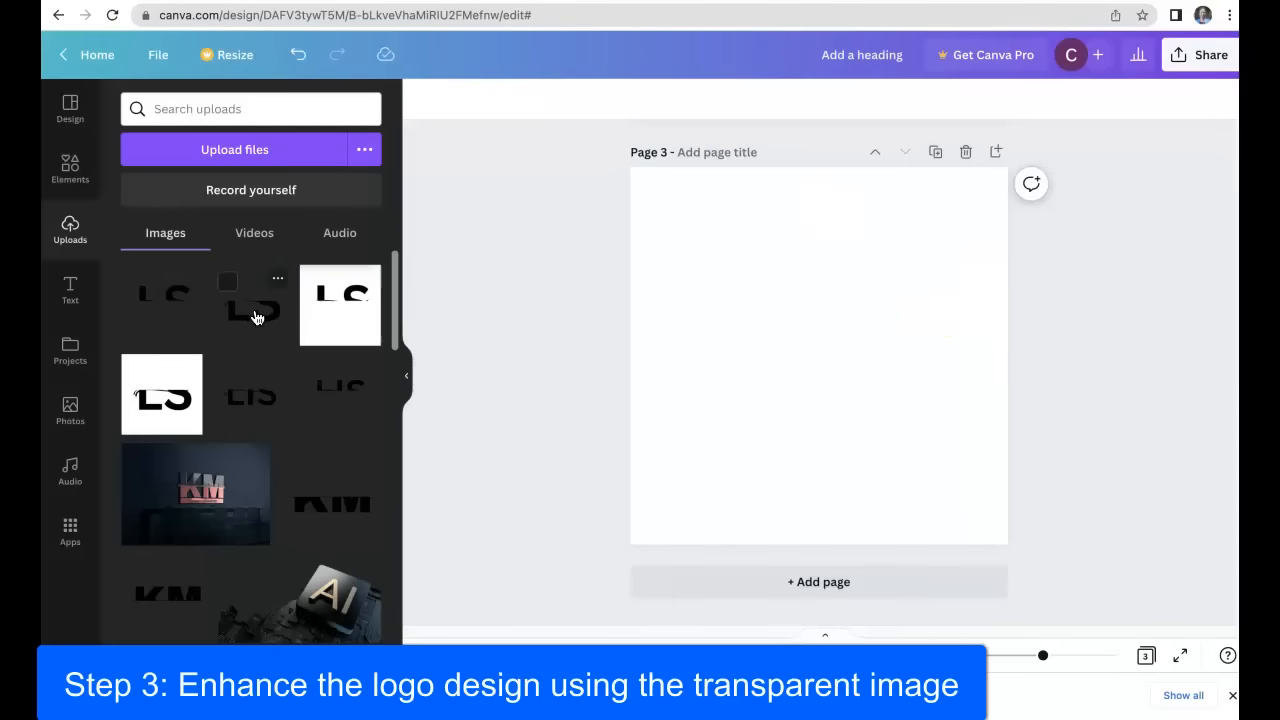
Step: Add the uploaded transparent lower-half LS image to page 3 and crop off the empty area below the letters
click(255, 317)
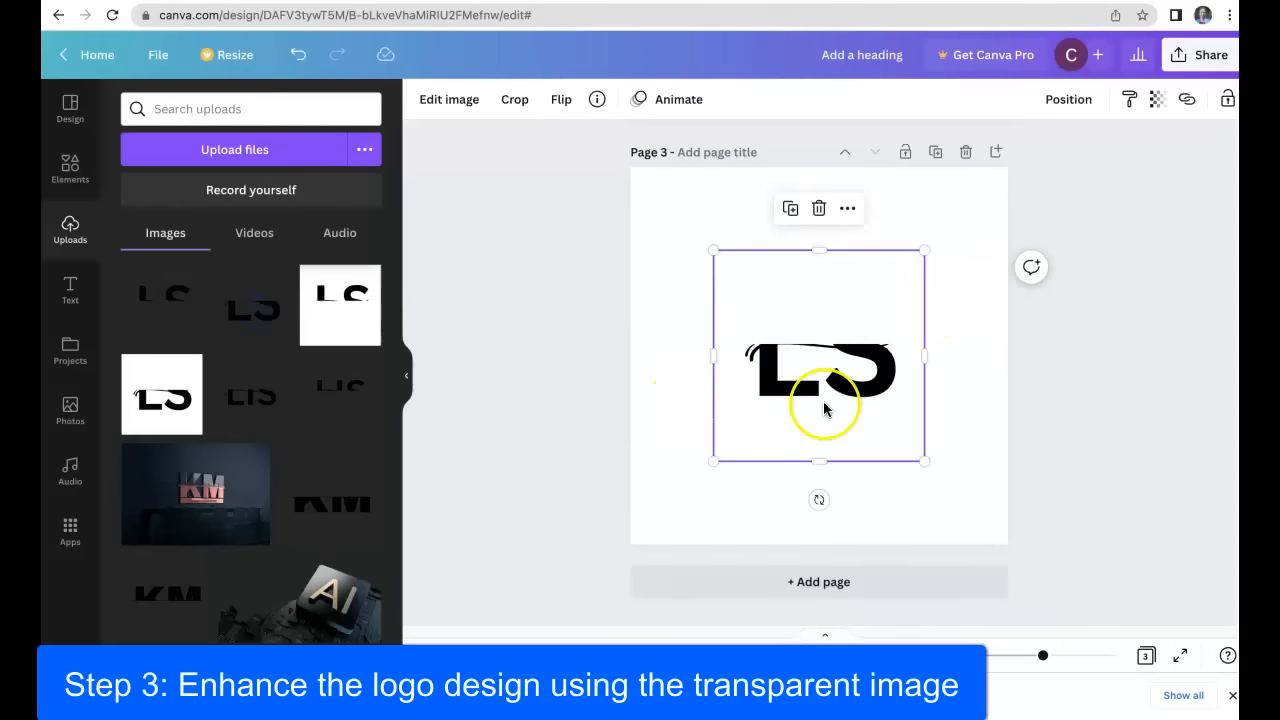
drag(820, 451, 820, 408)
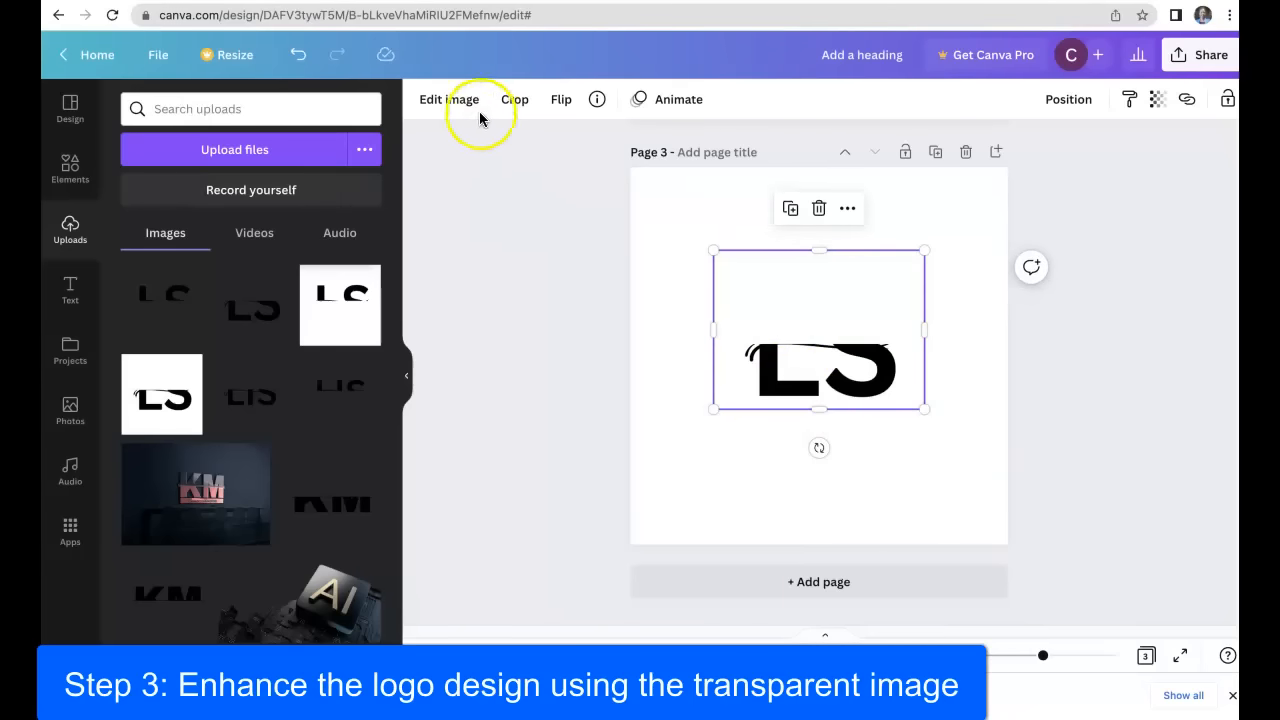
Step: Apply the Amber Duotone effect to the upper-half LS image on page 3
click(450, 102)
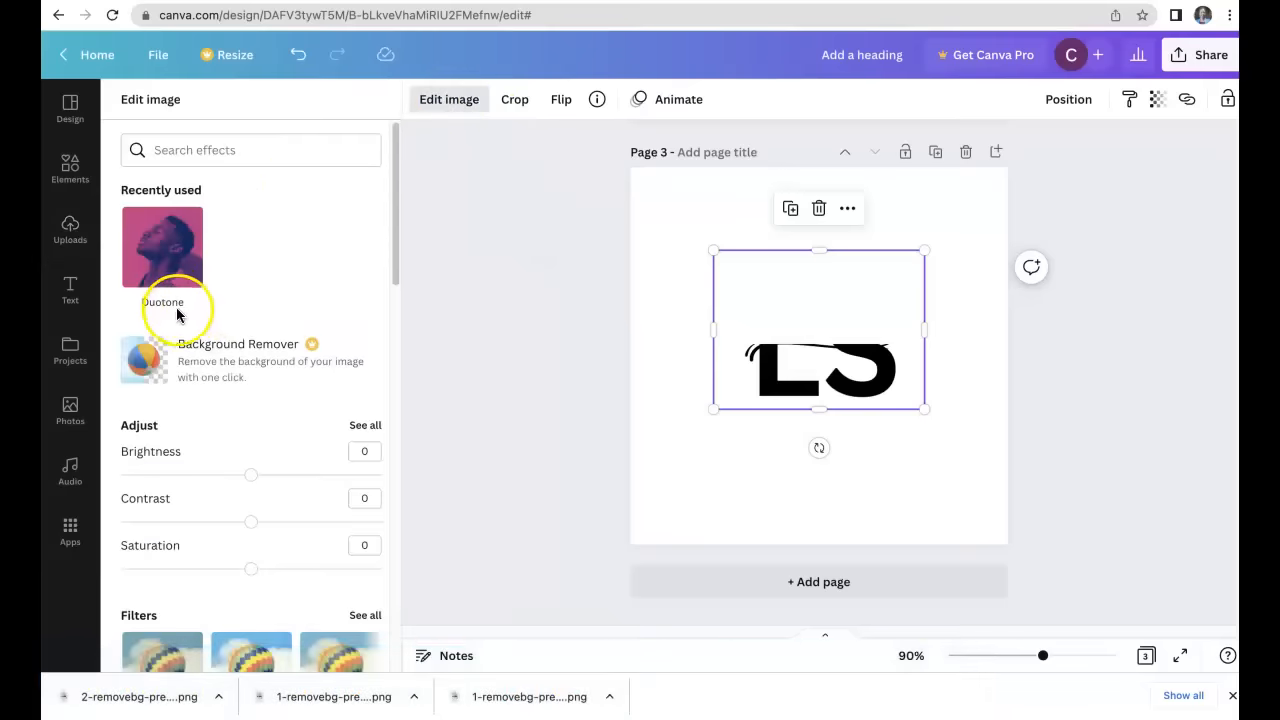
click(163, 252)
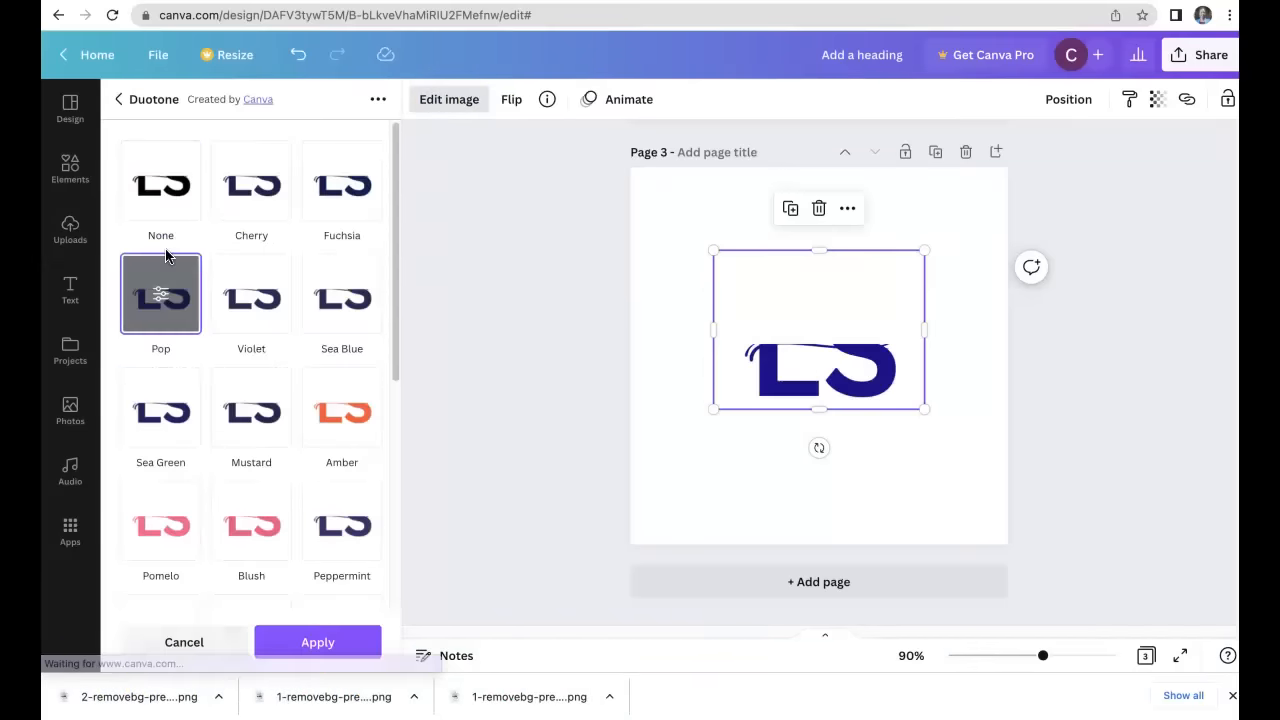
click(336, 390)
click(310, 390)
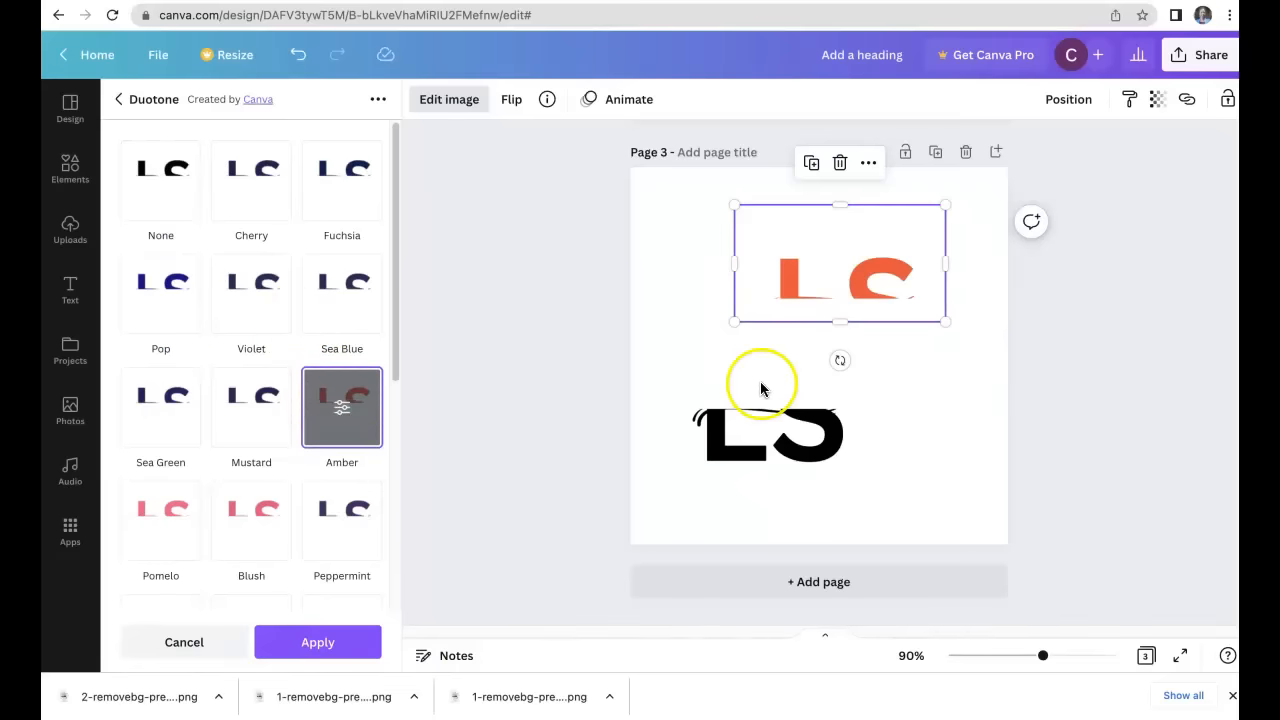
click(874, 422)
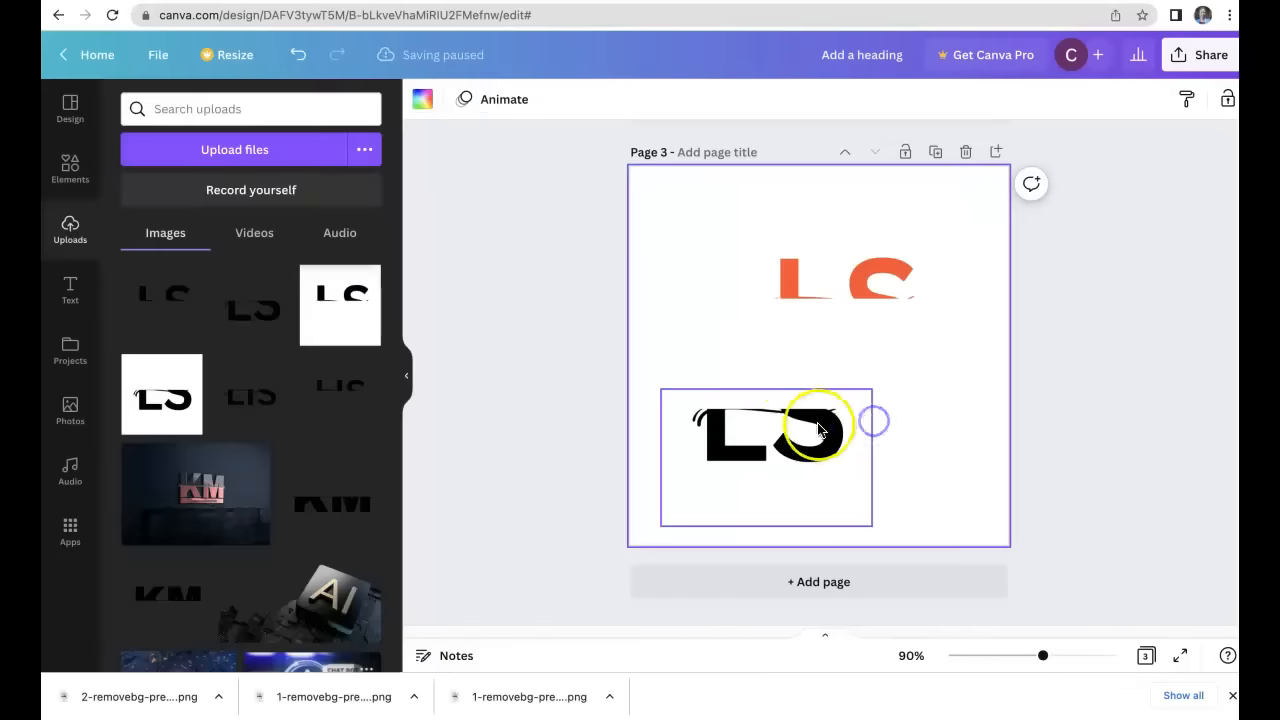
Step: Apply the Blush Duotone effect to the lower-half LS image
click(820, 430)
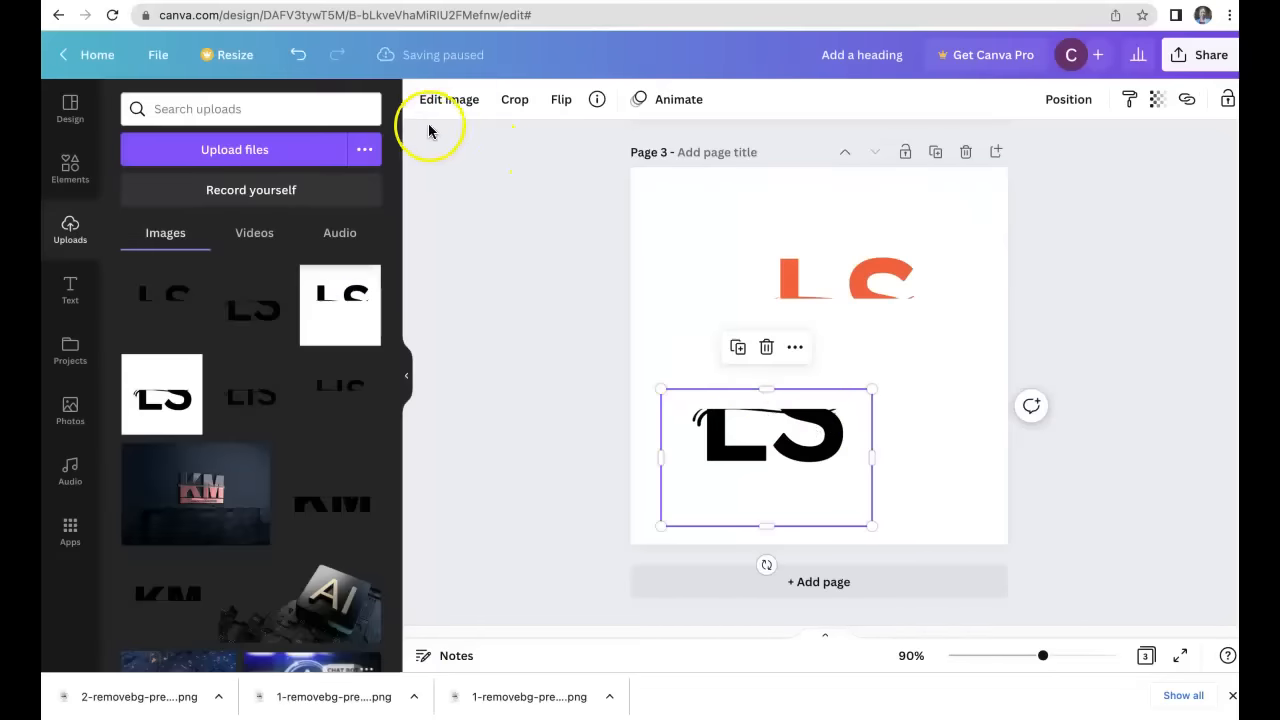
click(447, 100)
click(175, 250)
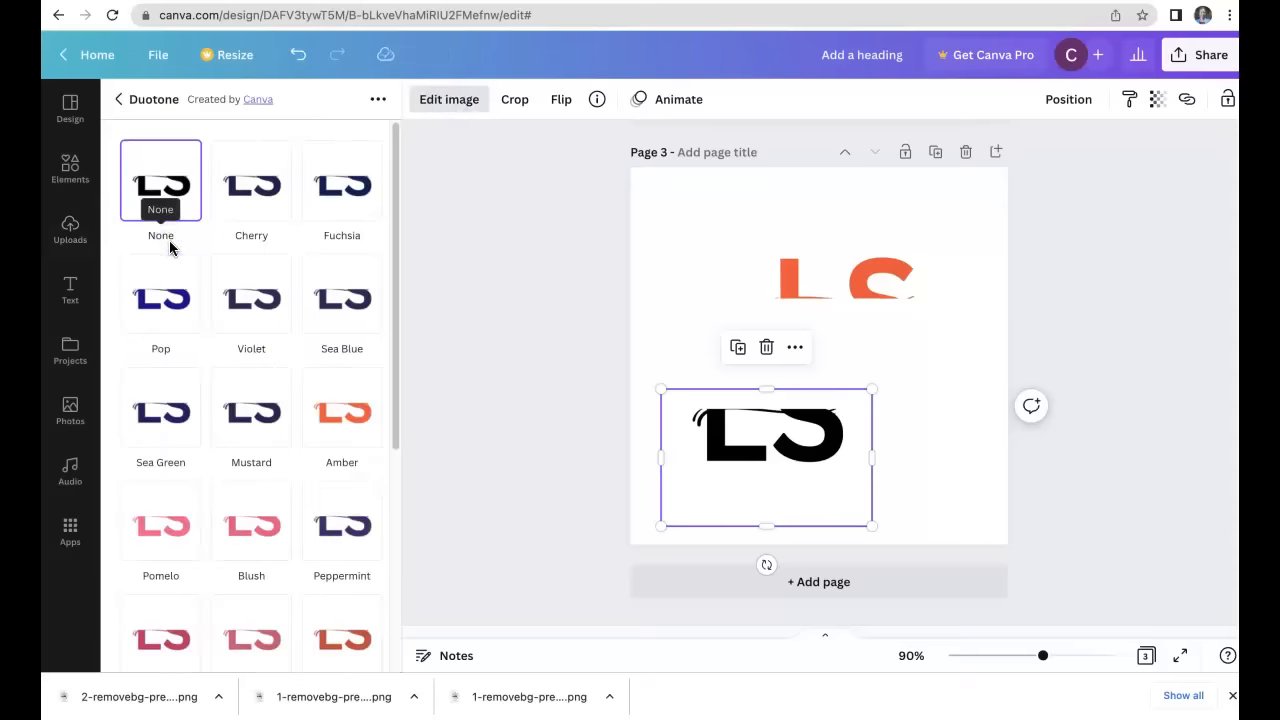
click(262, 522)
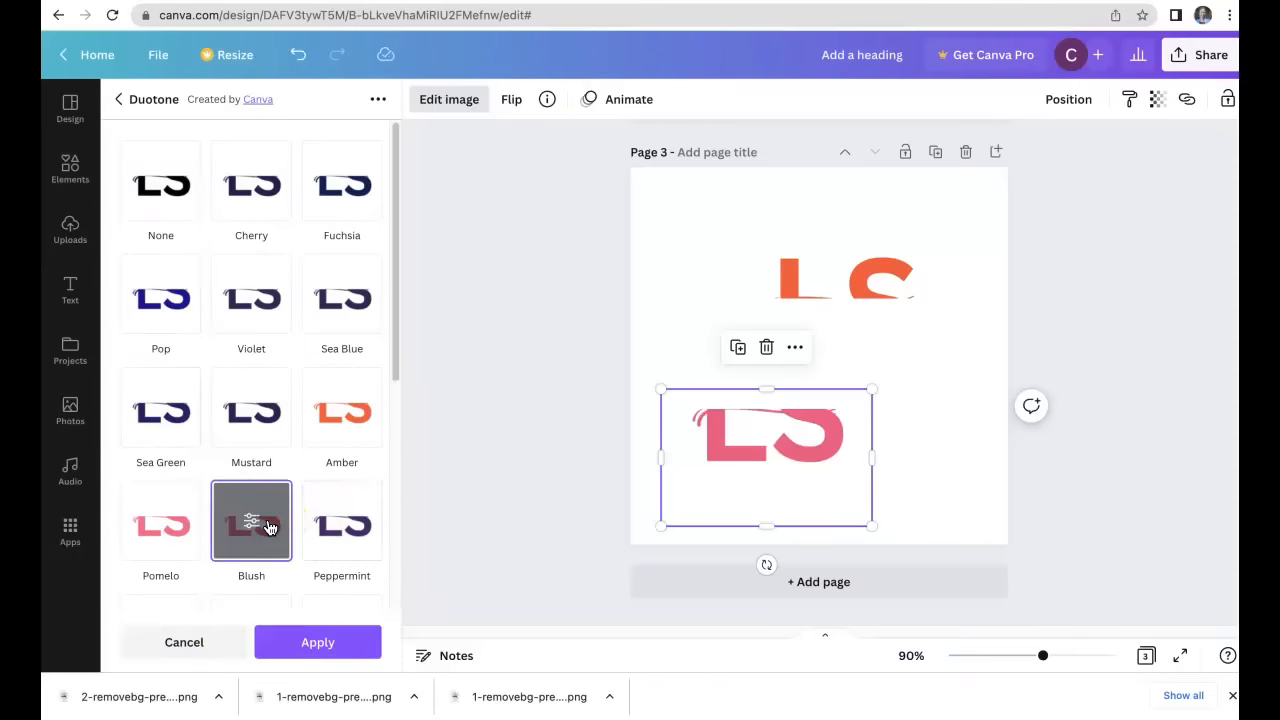
click(916, 458)
Step: Move the pink lower-half image up against the orange upper half so the two form one complete LS logo
drag(820, 420, 879, 351)
drag(850, 308, 849, 322)
drag(836, 372, 834, 337)
click(752, 472)
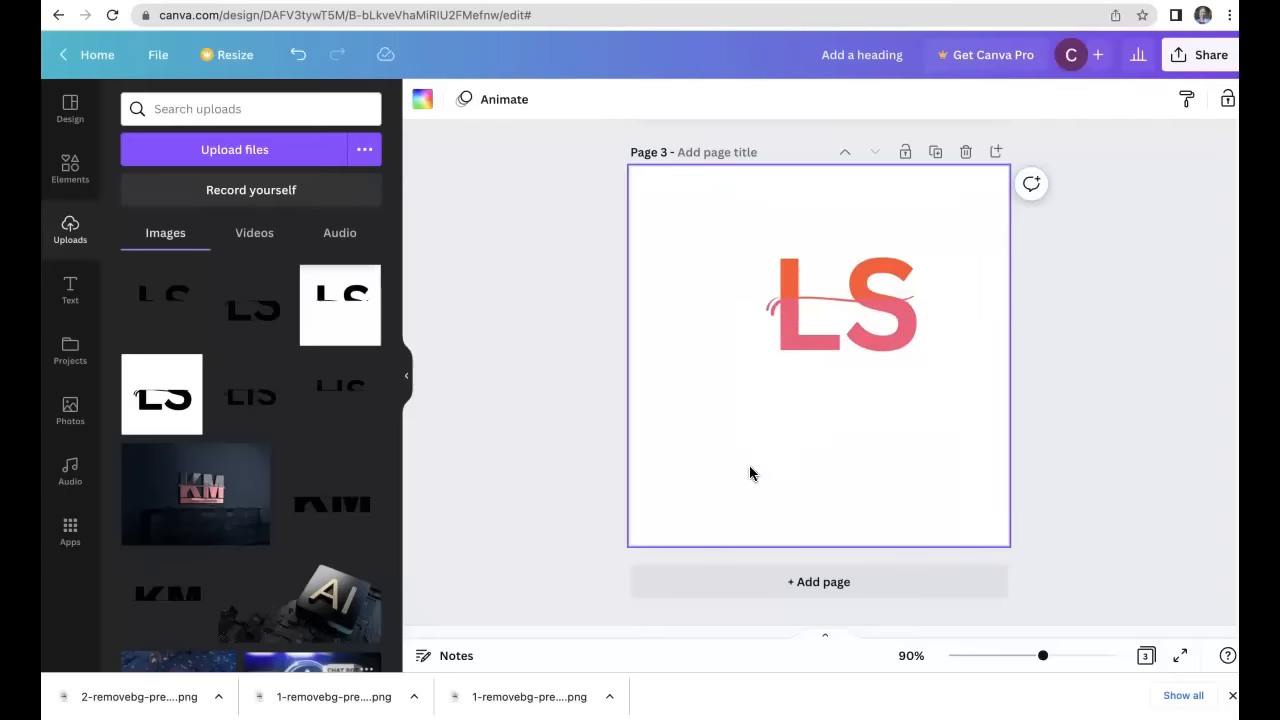
click(793, 336)
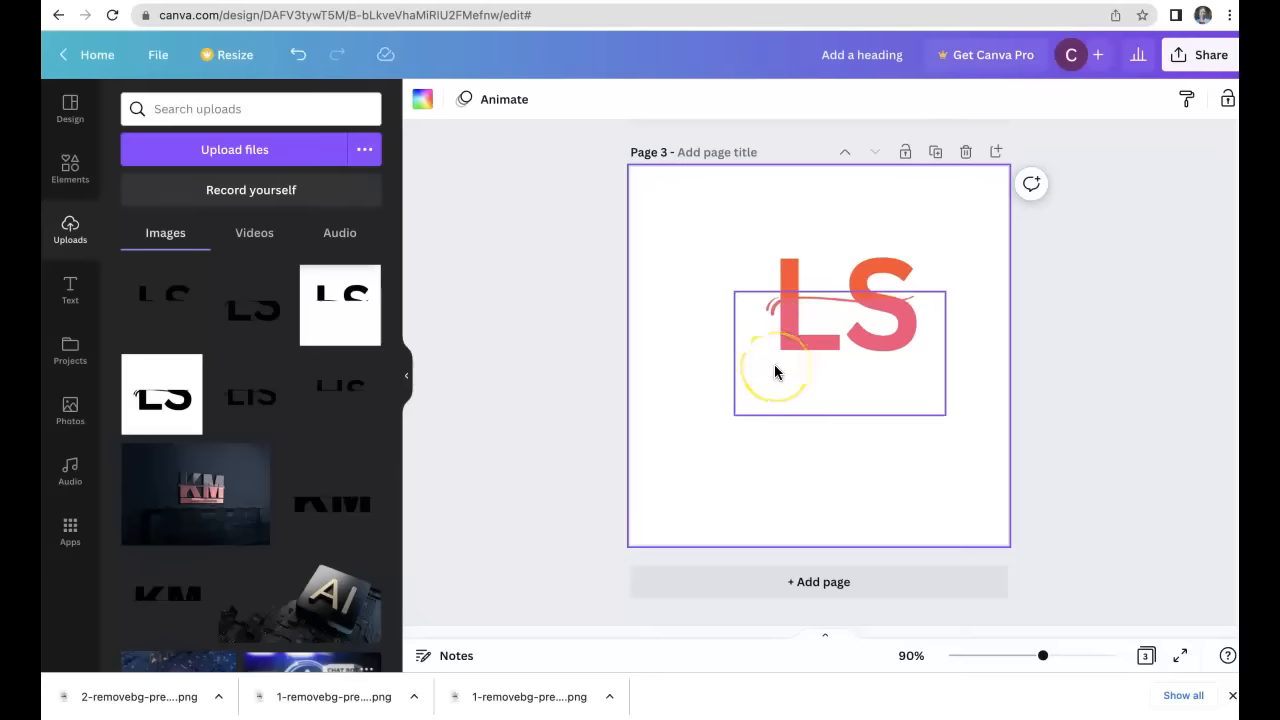
Step: Group the orange upper half and the pink lower half of the LS logo on page 3
click(728, 460)
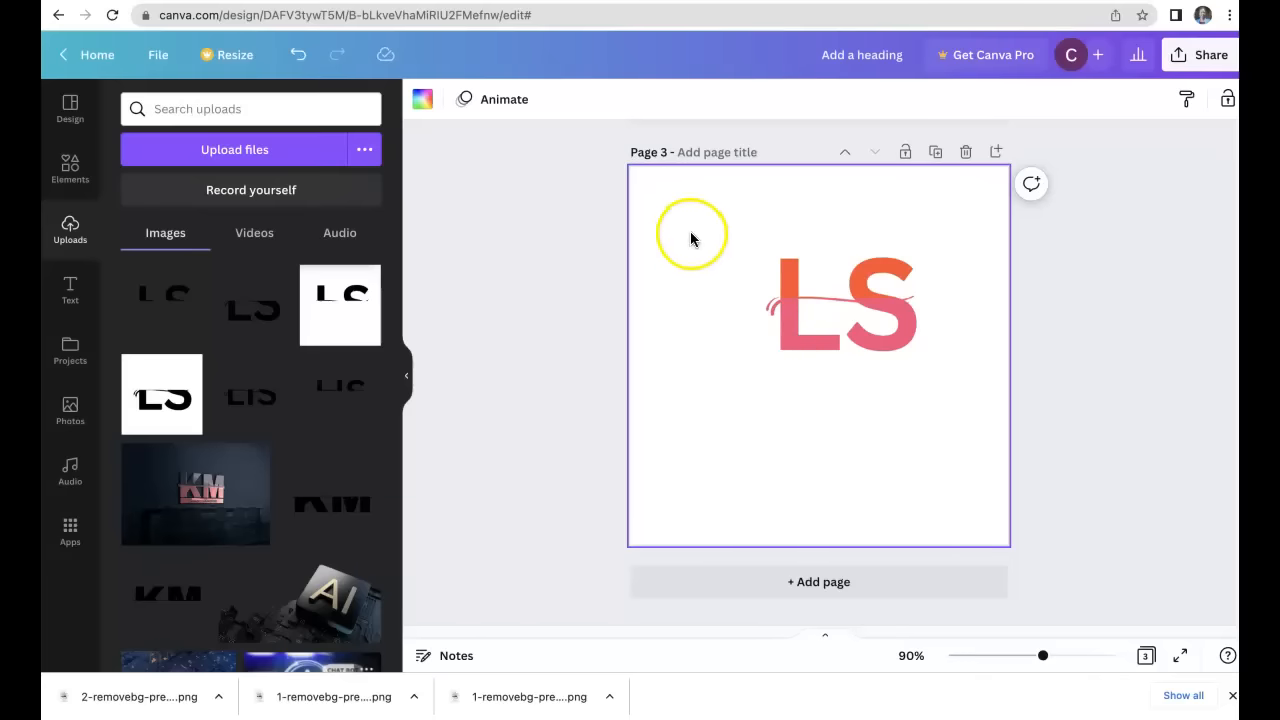
drag(680, 231, 977, 446)
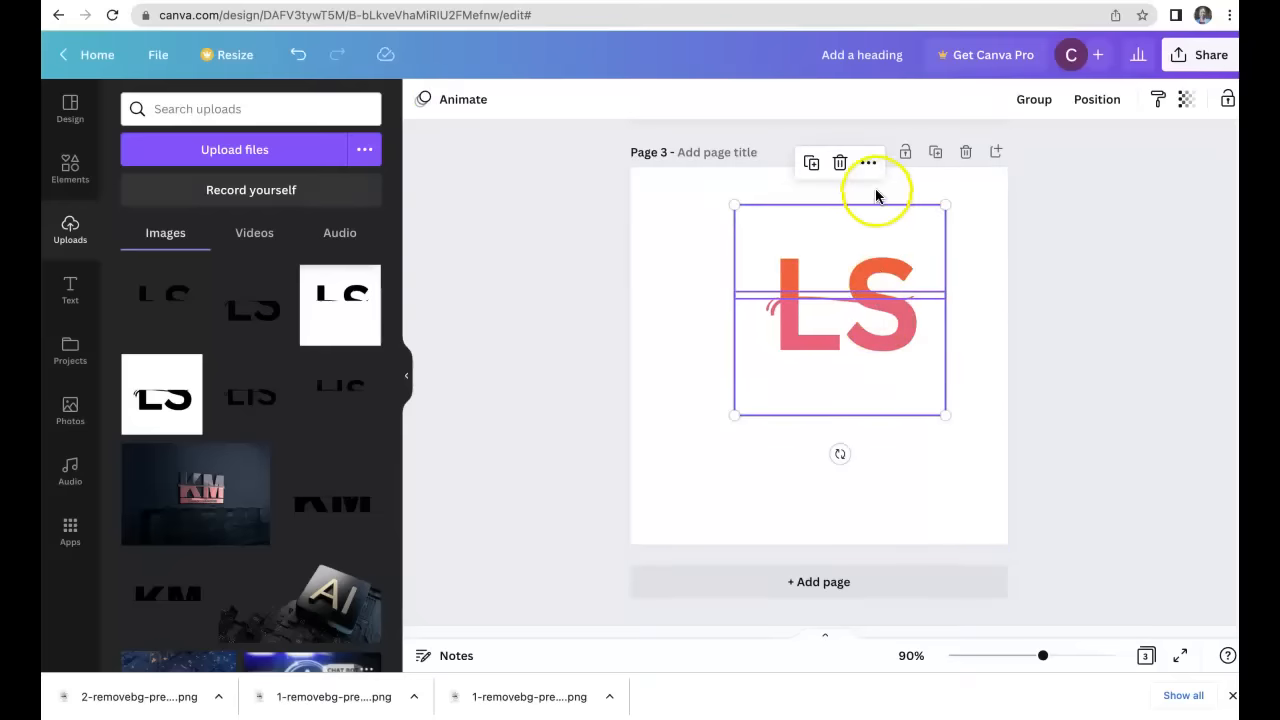
click(868, 163)
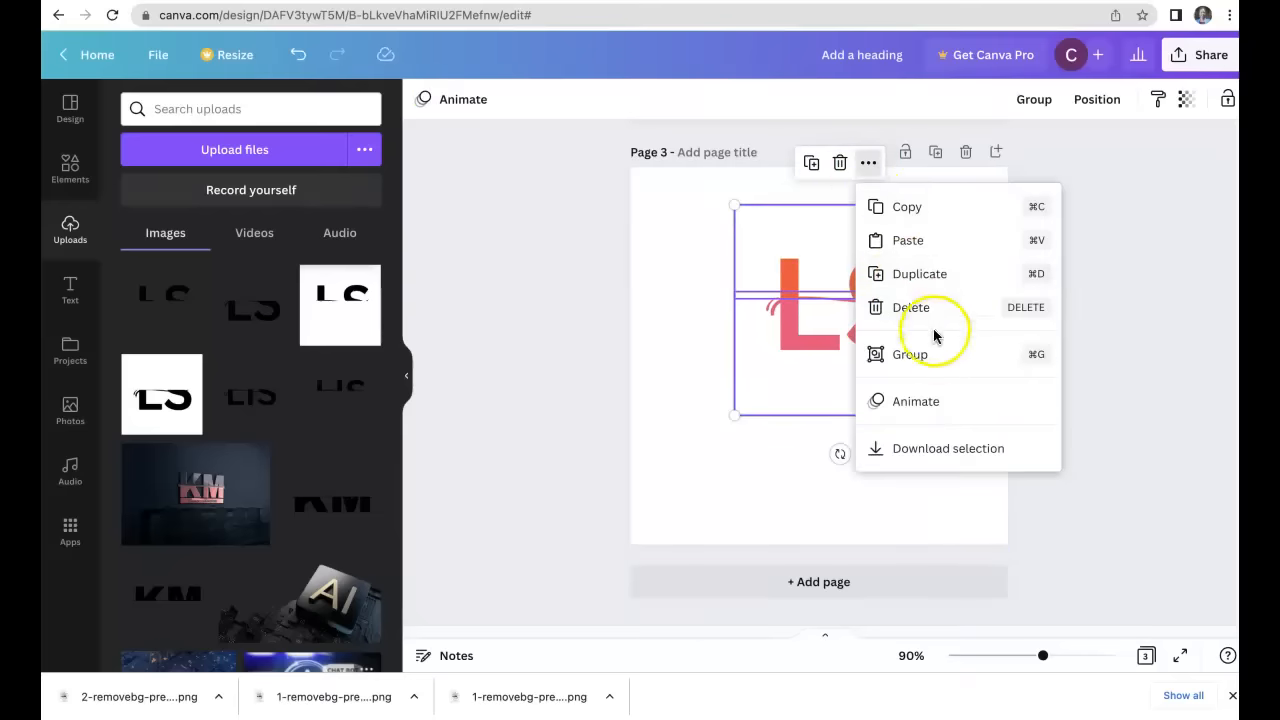
click(903, 354)
Step: Enlarge the grouped LS logo to about 450 × 449 and centre it on page 3
drag(735, 416, 664, 520)
drag(938, 499, 989, 526)
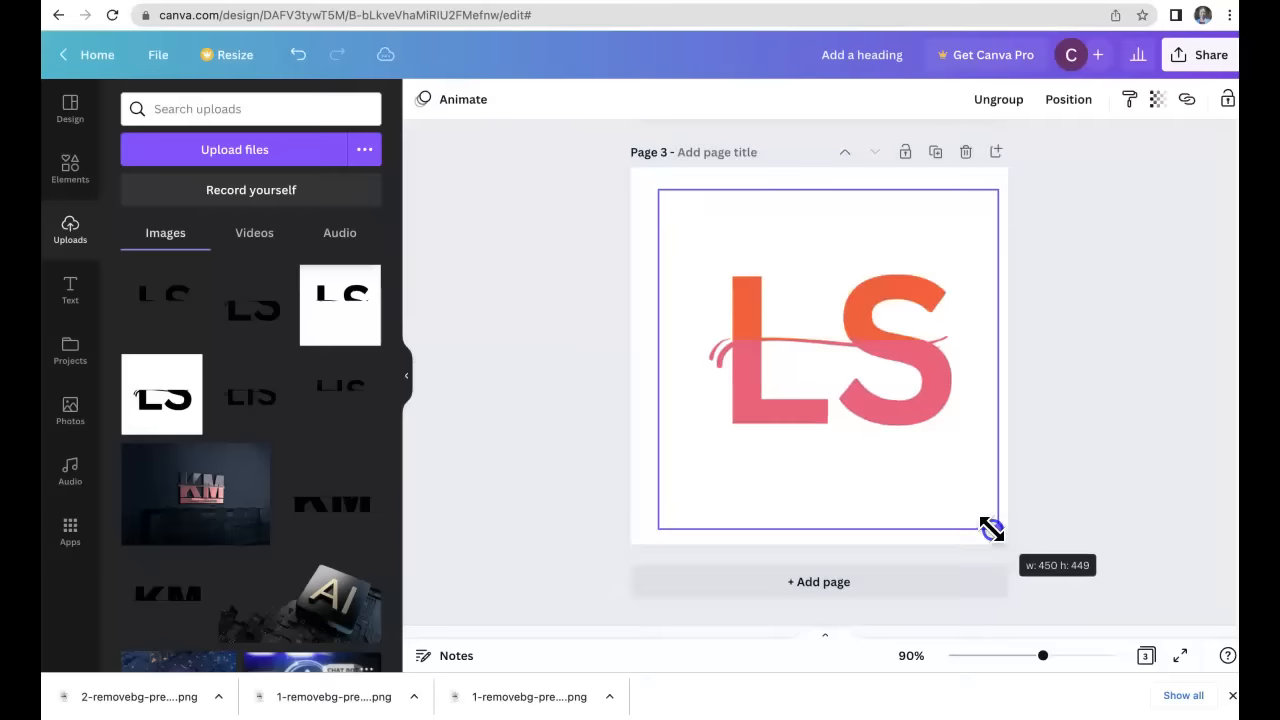
click(594, 334)
drag(766, 337, 779, 337)
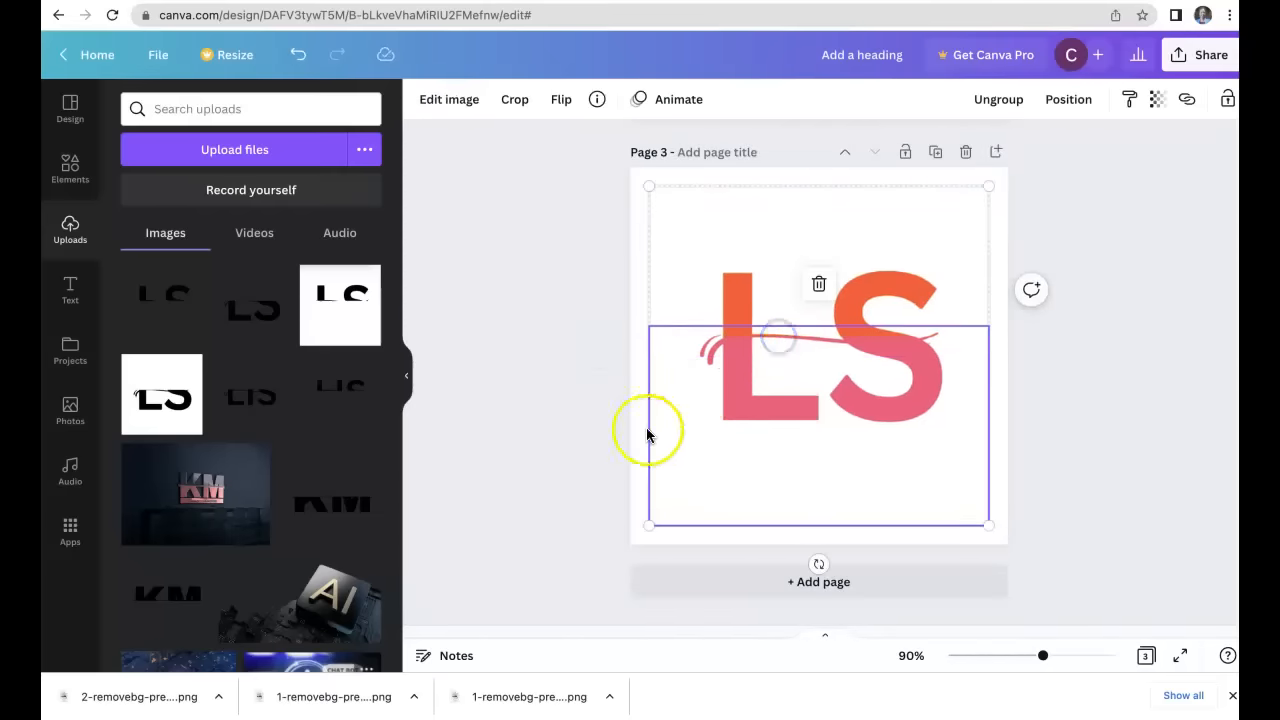
click(607, 396)
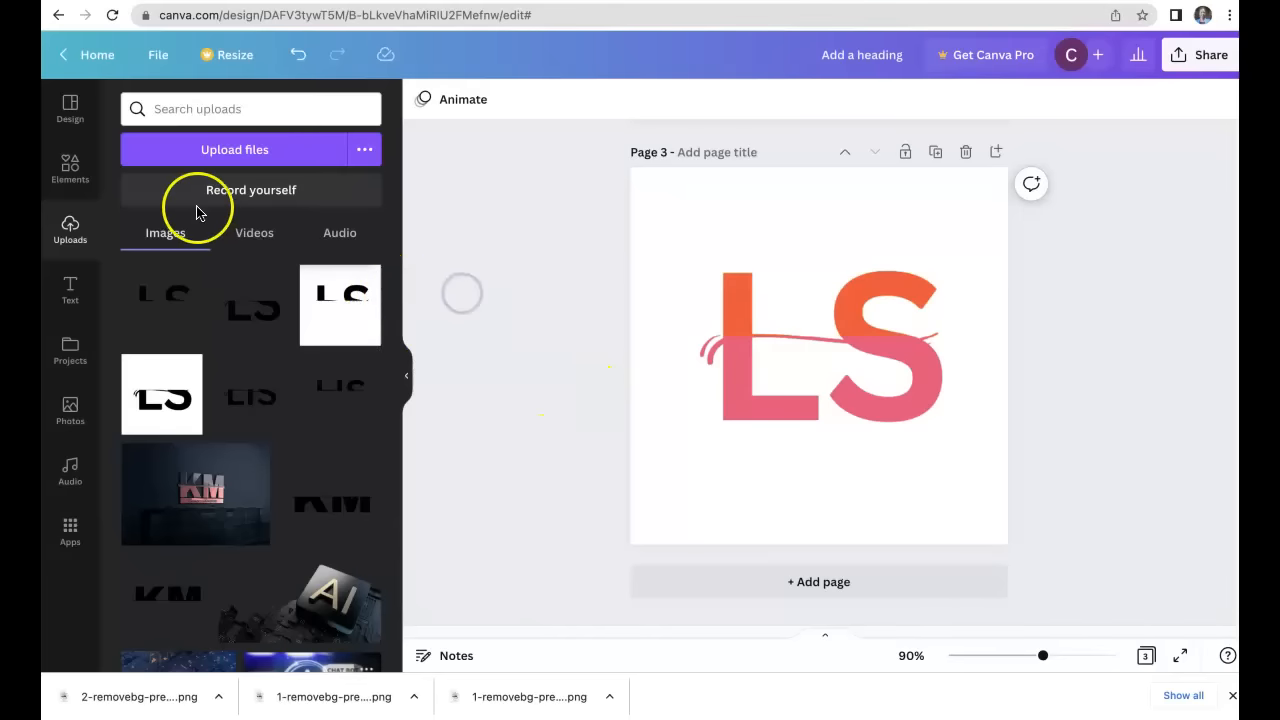
Step: Add a square shape below the LS letters and fill it with the orange photo colour from the logo's upper half
click(69, 164)
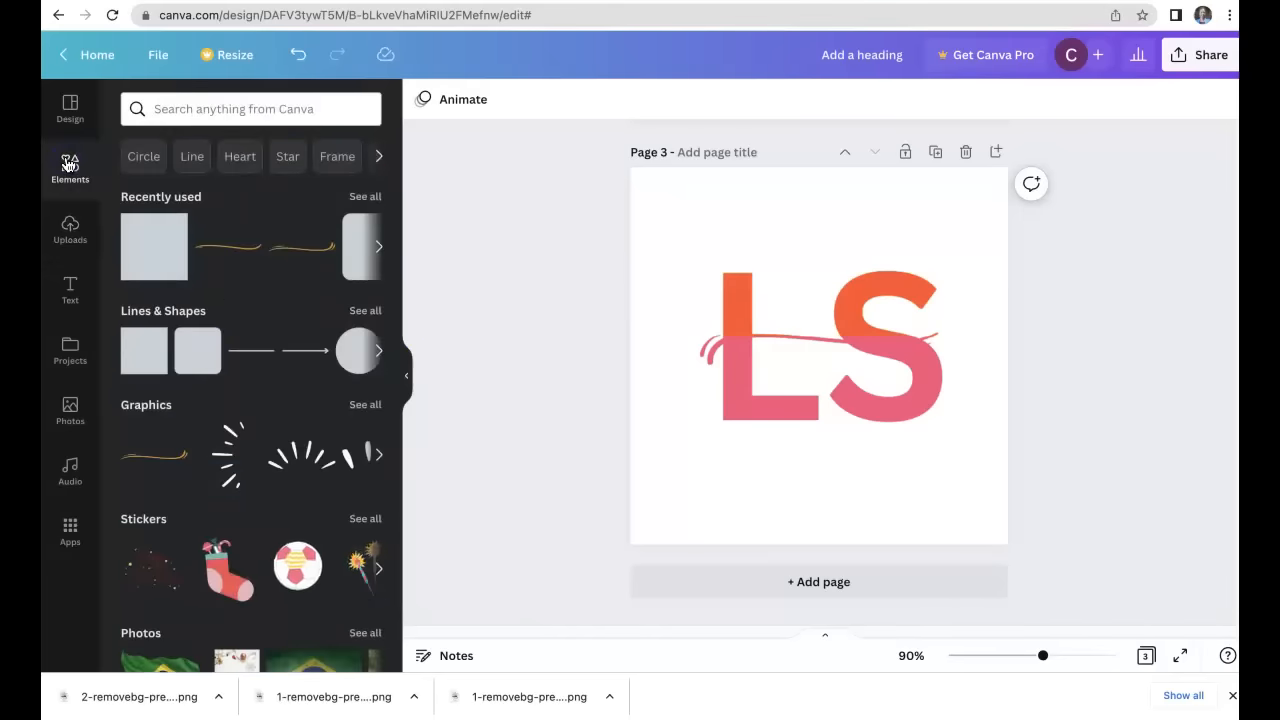
drag(171, 225, 738, 450)
click(782, 505)
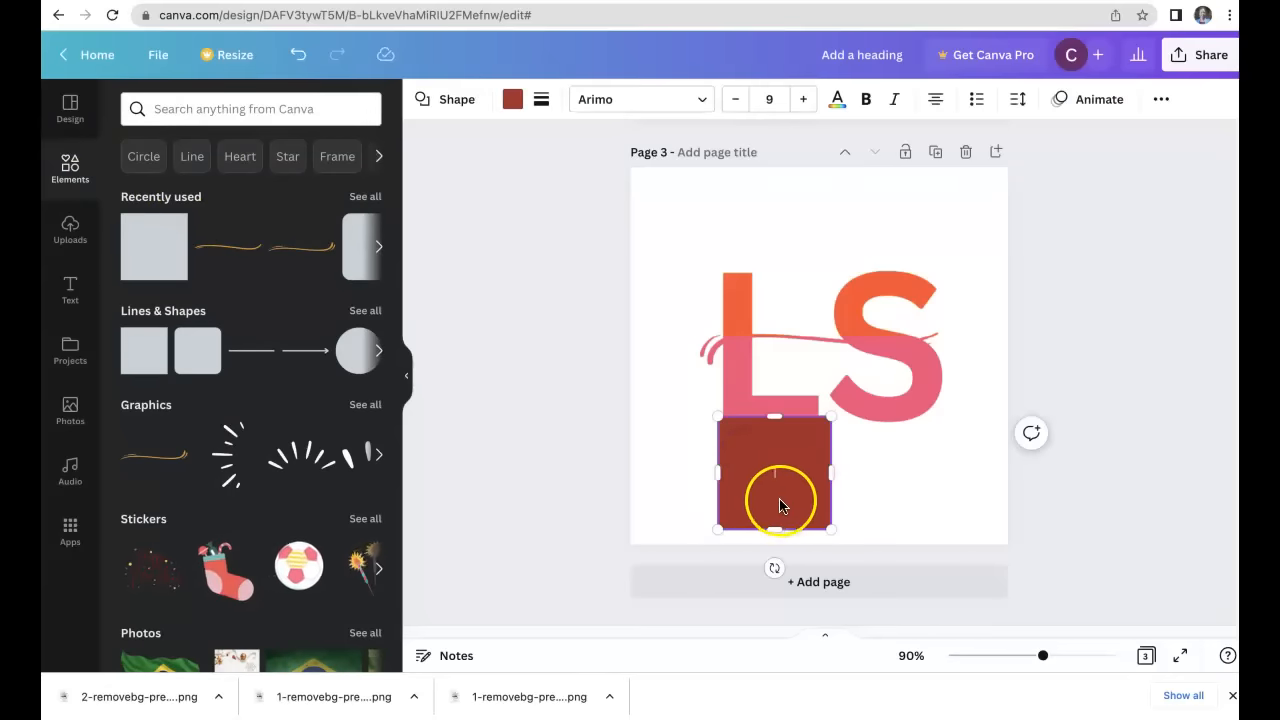
click(511, 103)
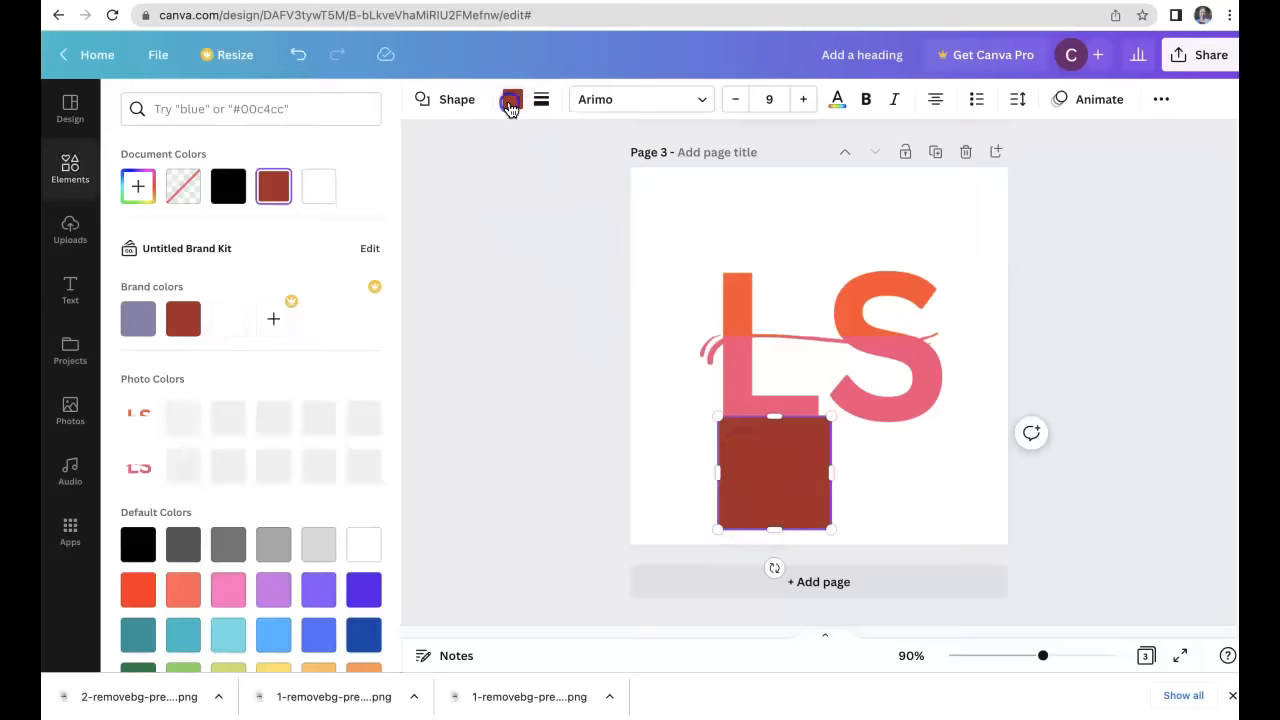
click(181, 418)
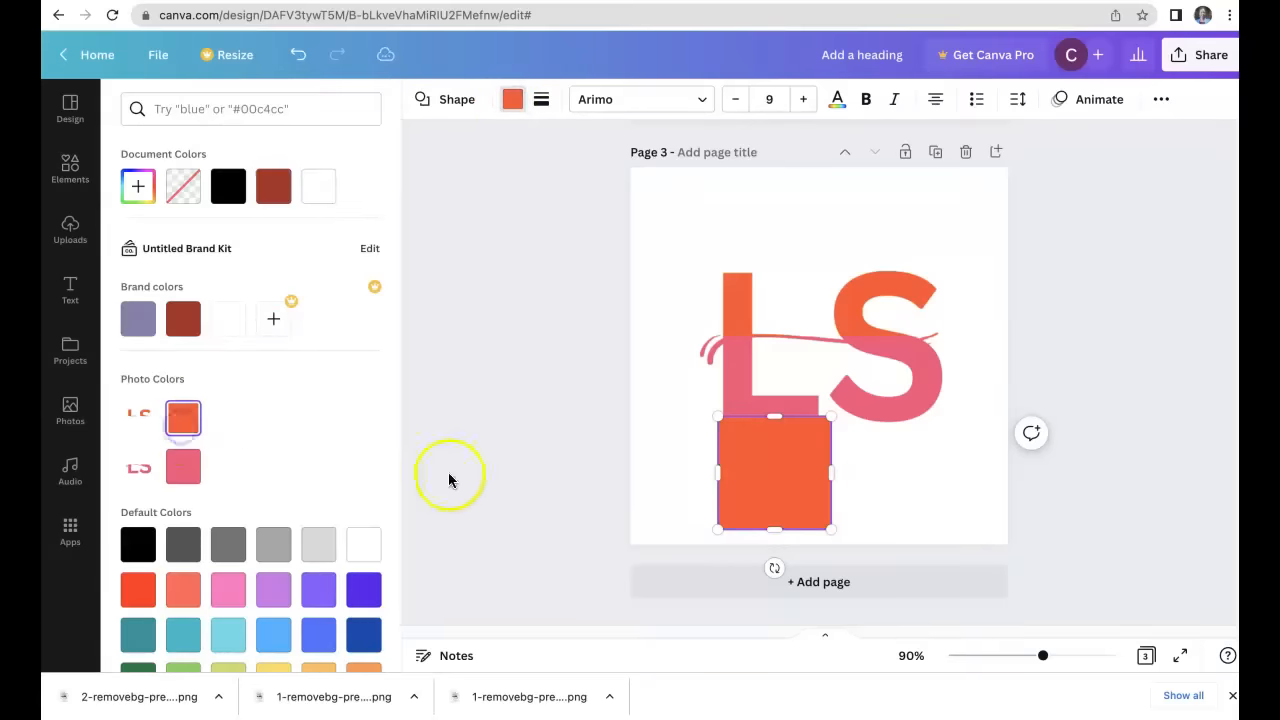
Step: Reshape the orange square into a thin banner spanning the letters' width and place it just below them
drag(769, 528, 933, 442)
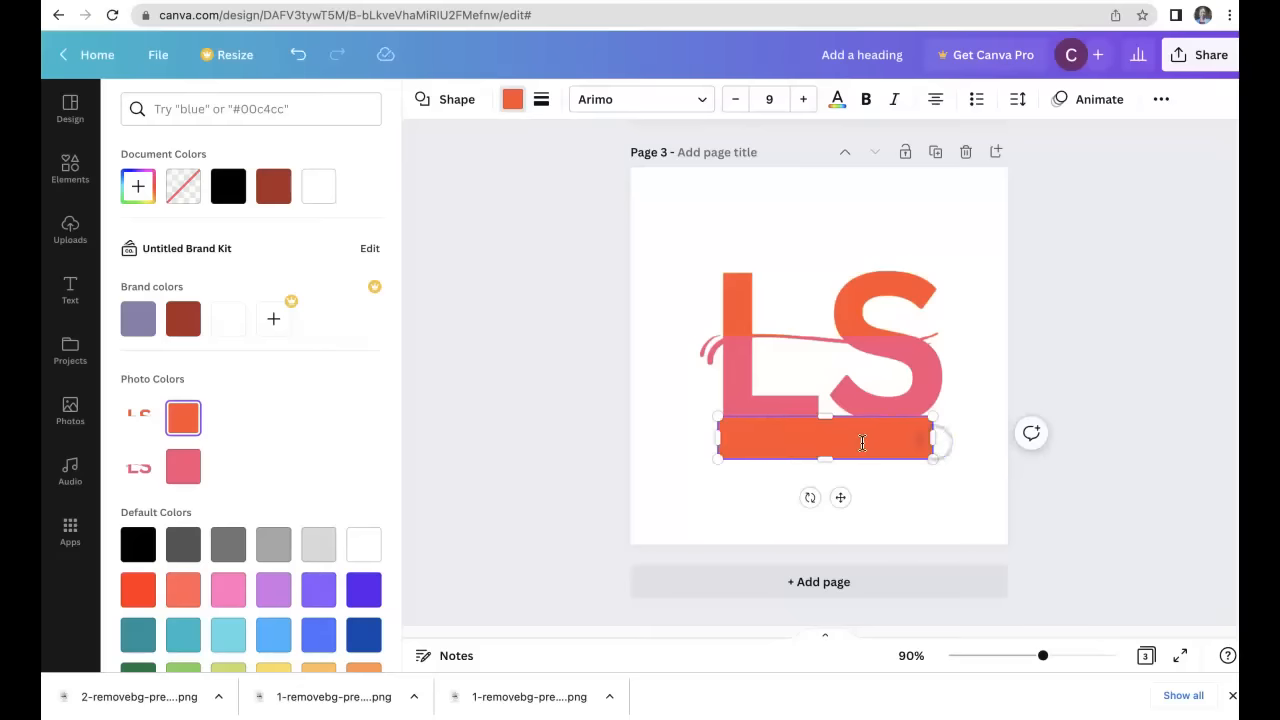
click(903, 497)
click(869, 451)
drag(869, 451, 834, 459)
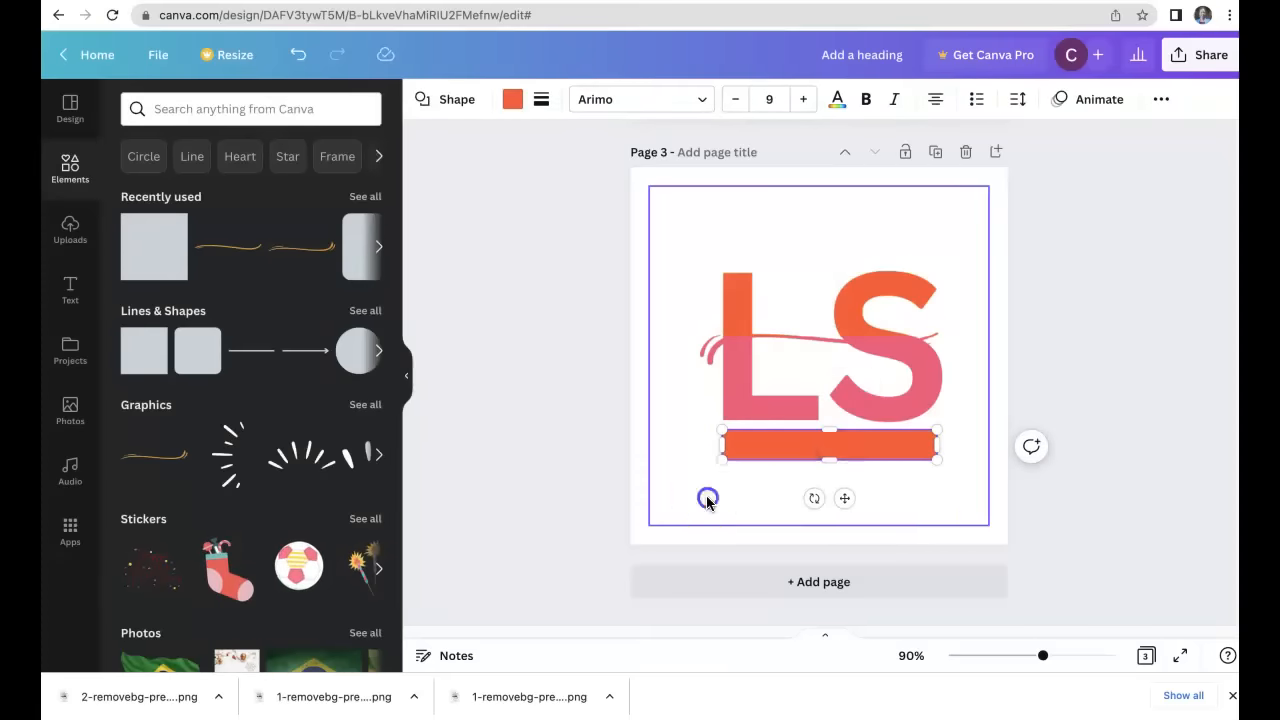
Step: Add the text "Lisa's Marketing" in white, centred on the orange banner
click(708, 498)
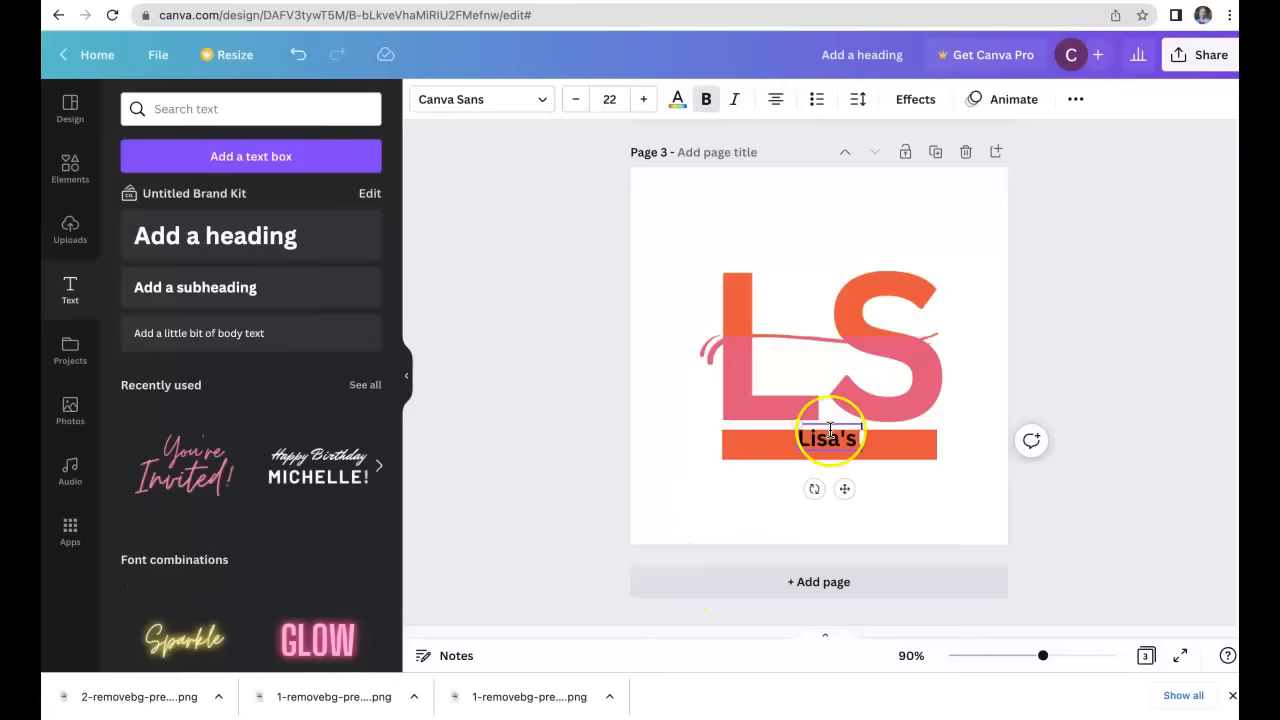
text(Marketing)
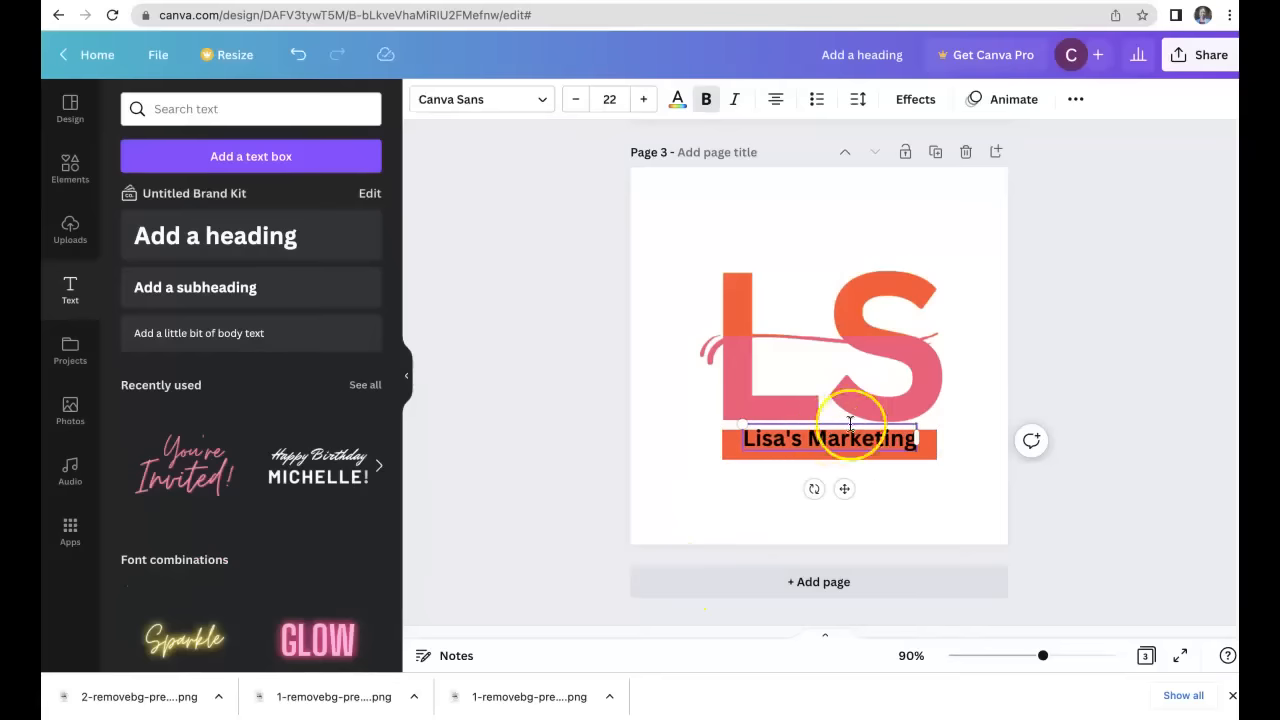
triple_click(879, 437)
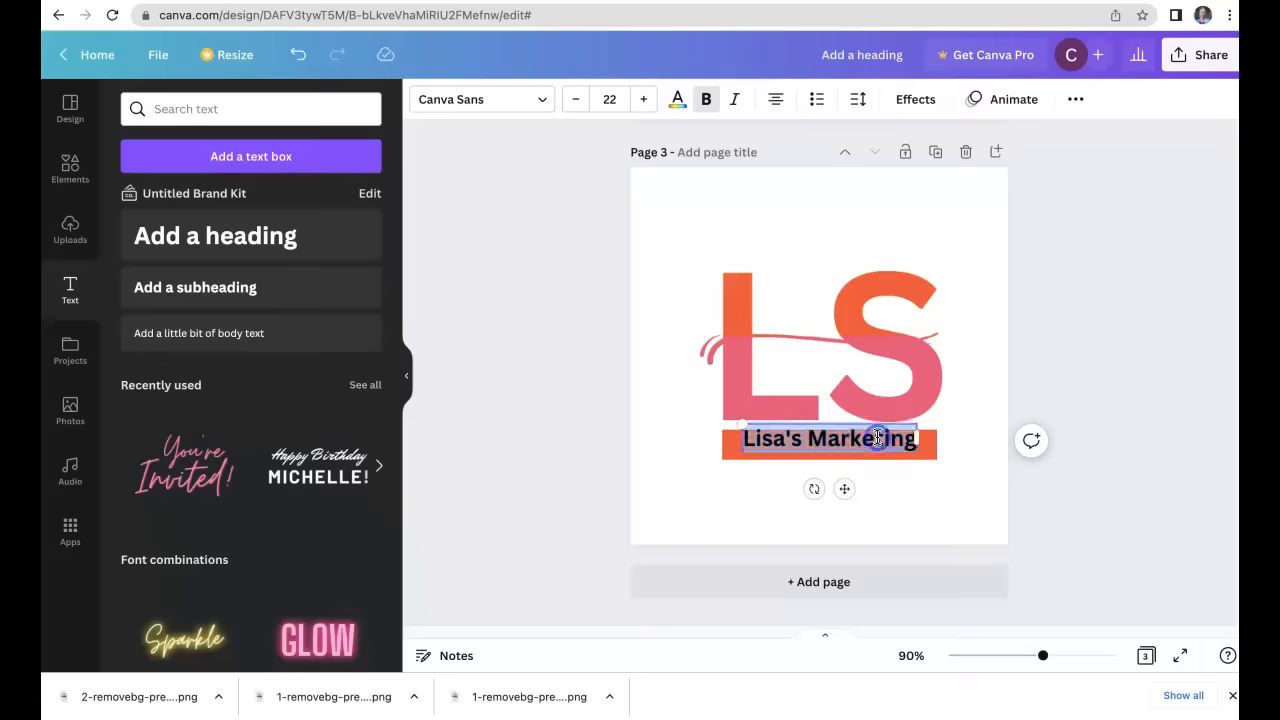
right_click(879, 437)
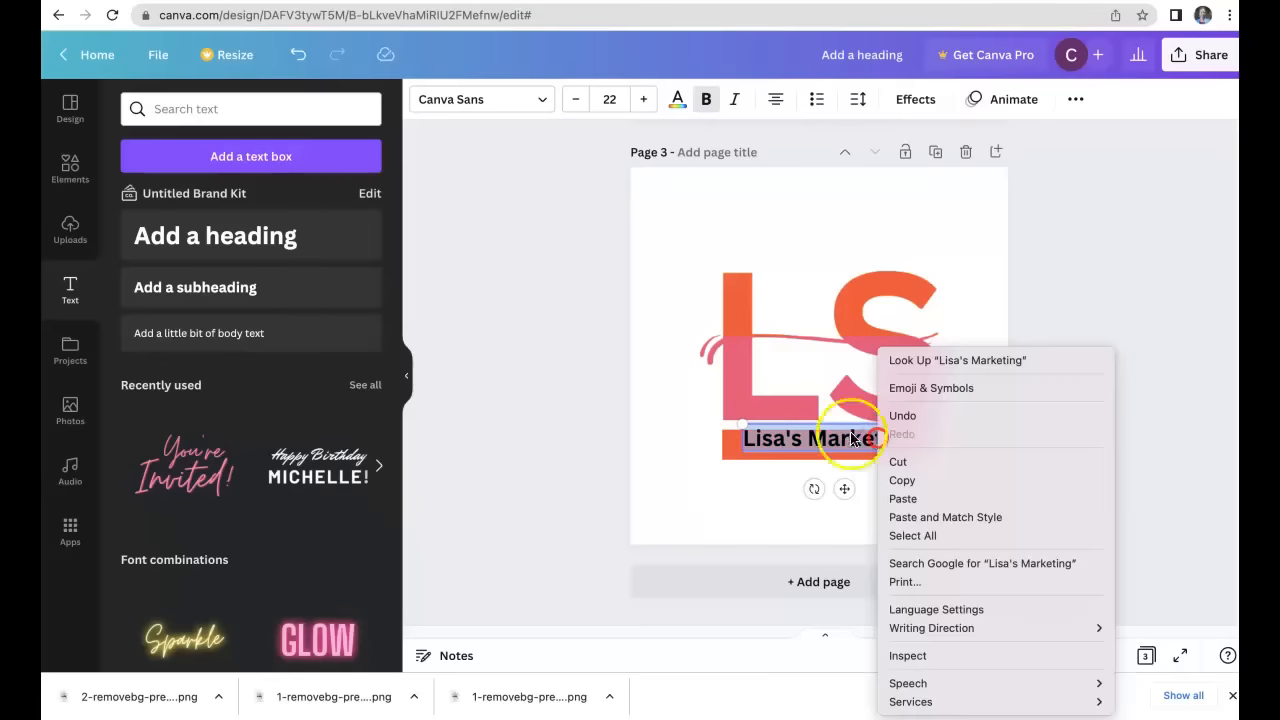
click(700, 316)
double_click(689, 311)
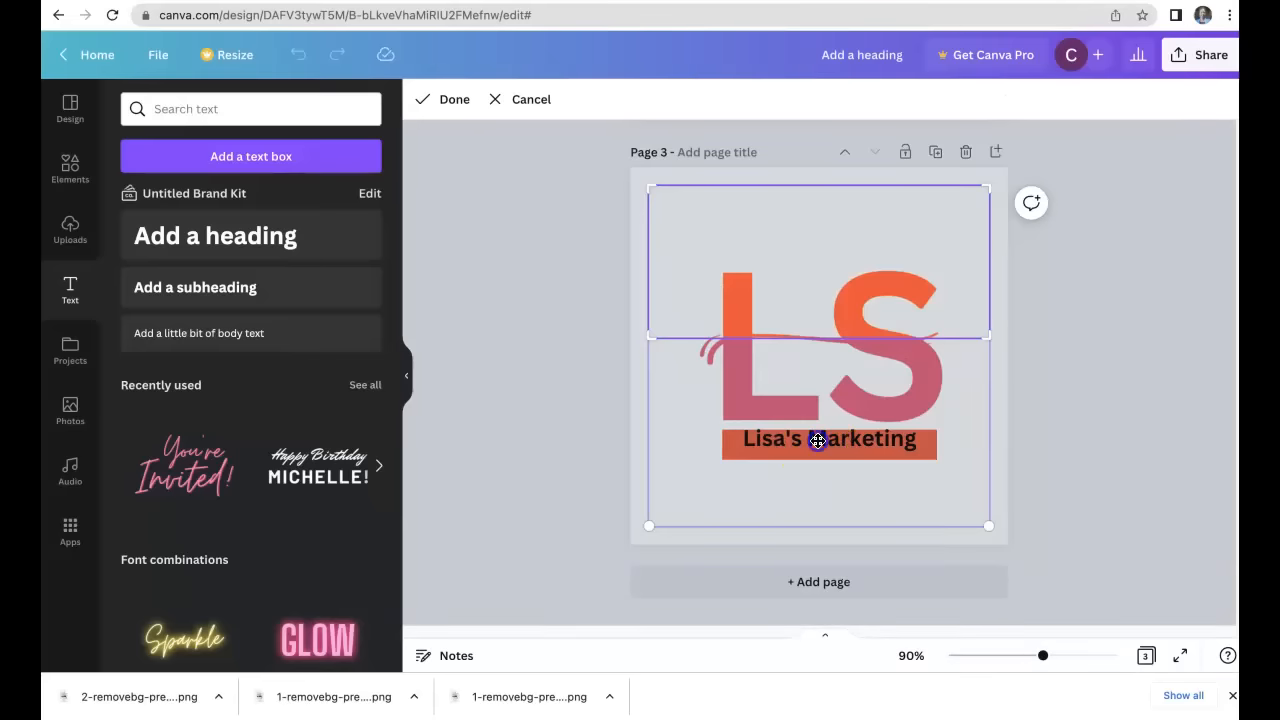
click(817, 440)
click(937, 268)
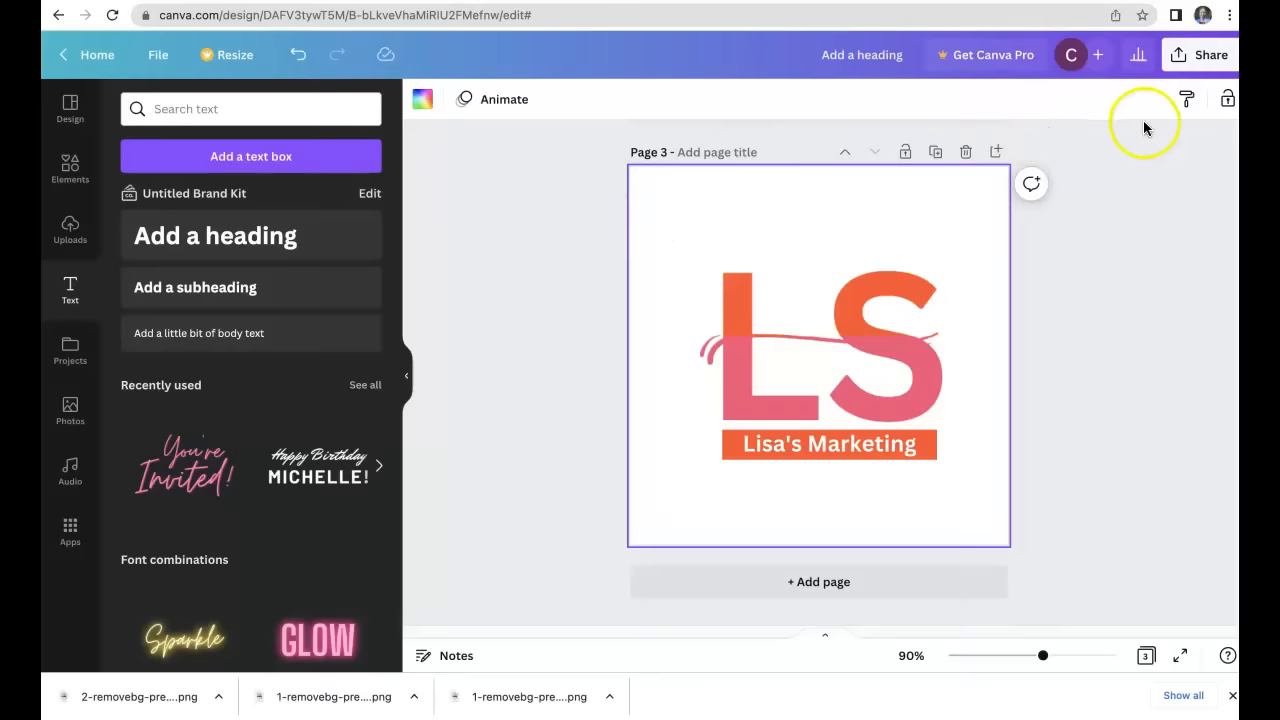
Step: Review the design's PNG download options, including the transparent background setting, and switch to remove.bg
click(1183, 57)
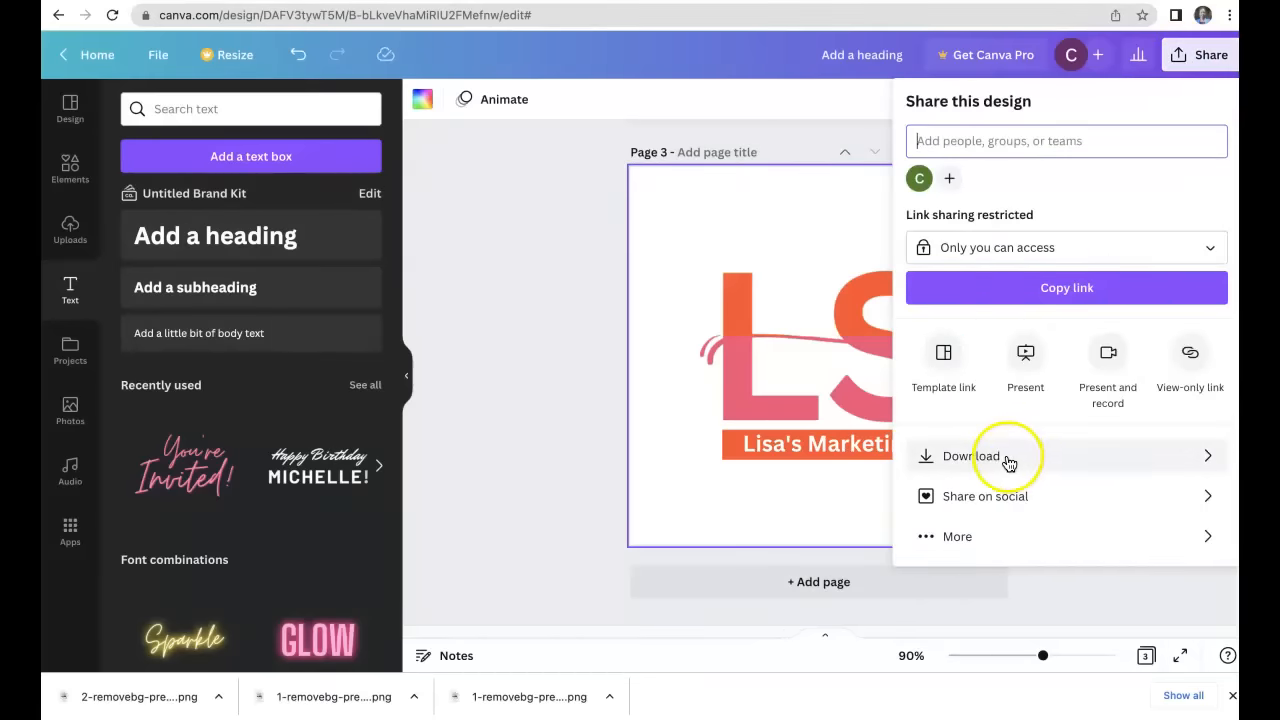
click(988, 458)
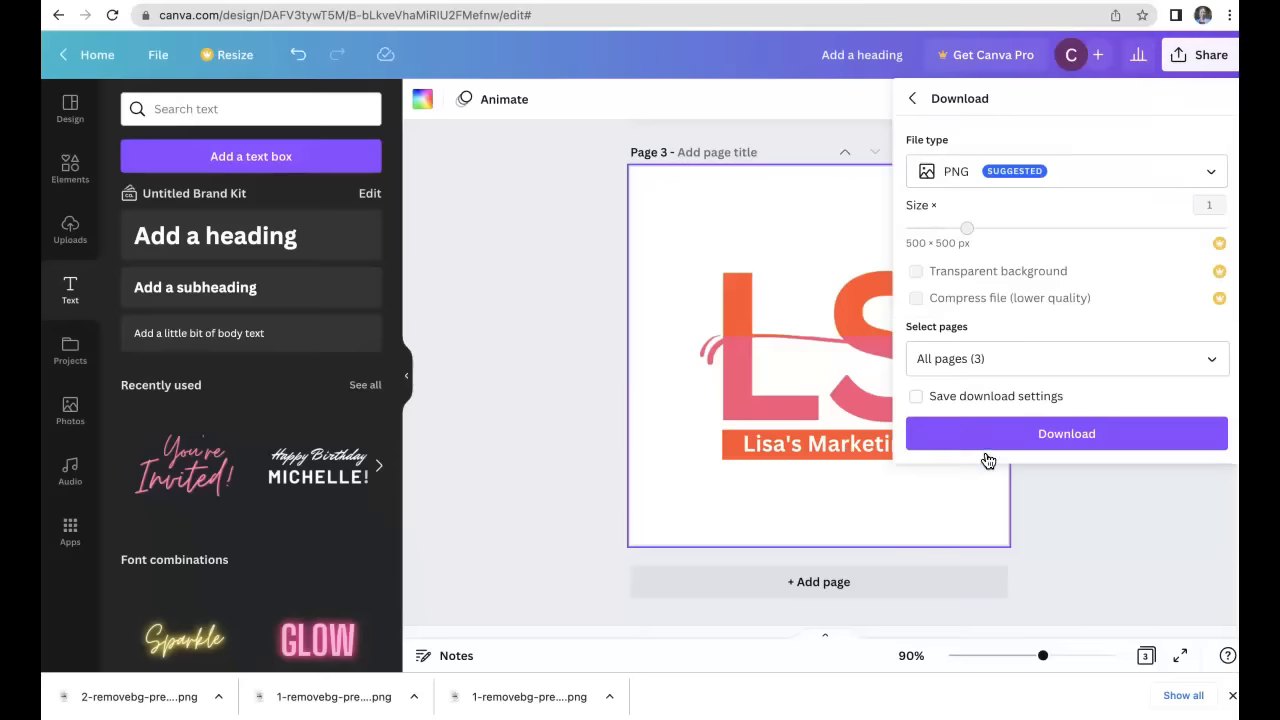
click(929, 284)
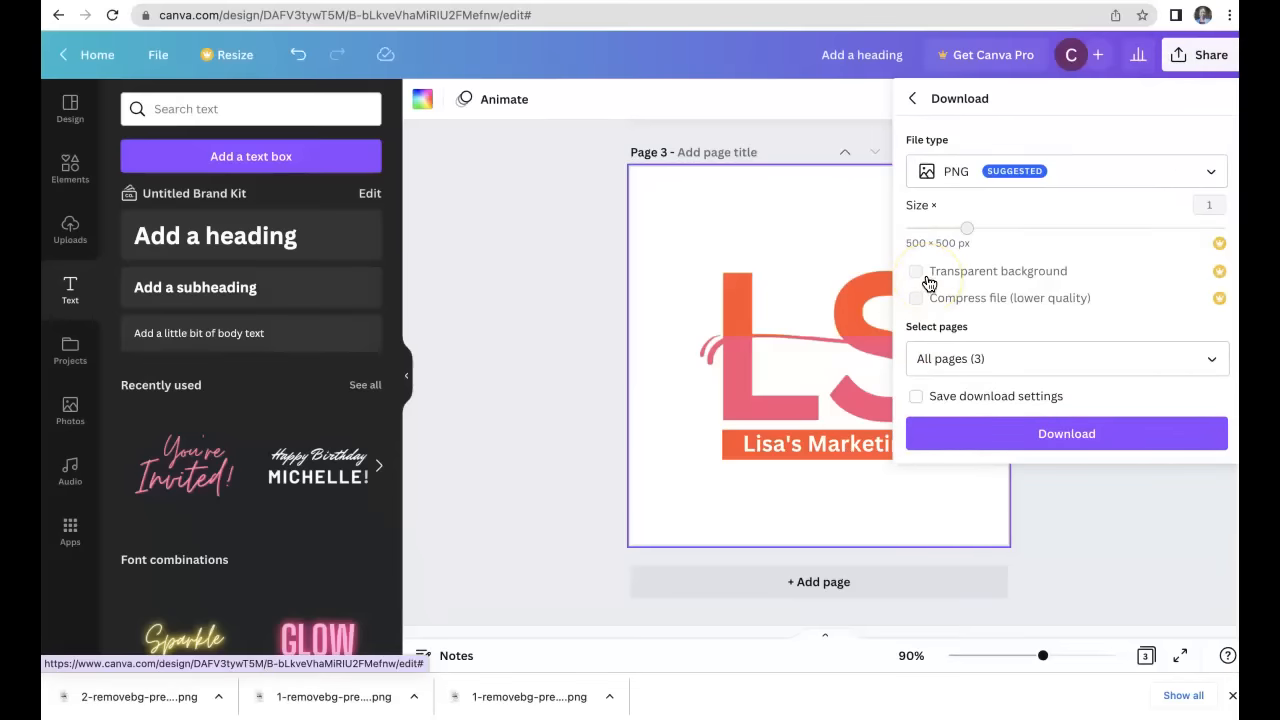
click(553, 208)
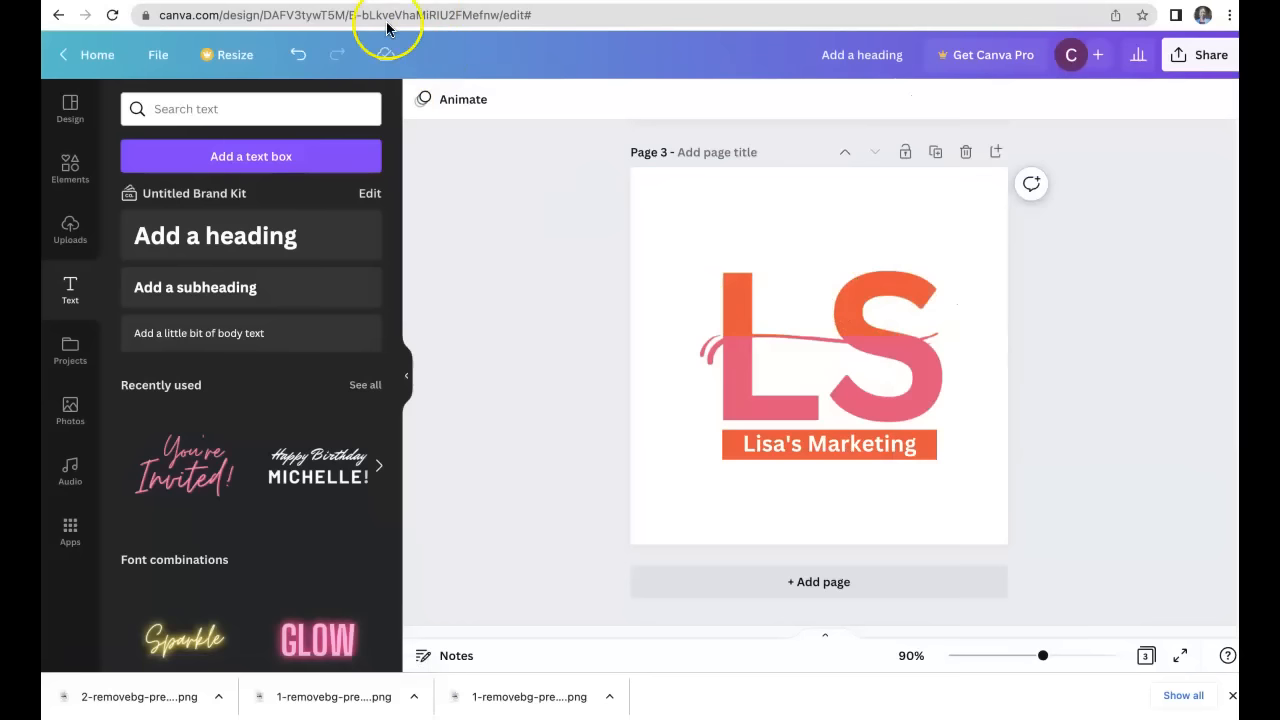
key(ctrl+Tab)
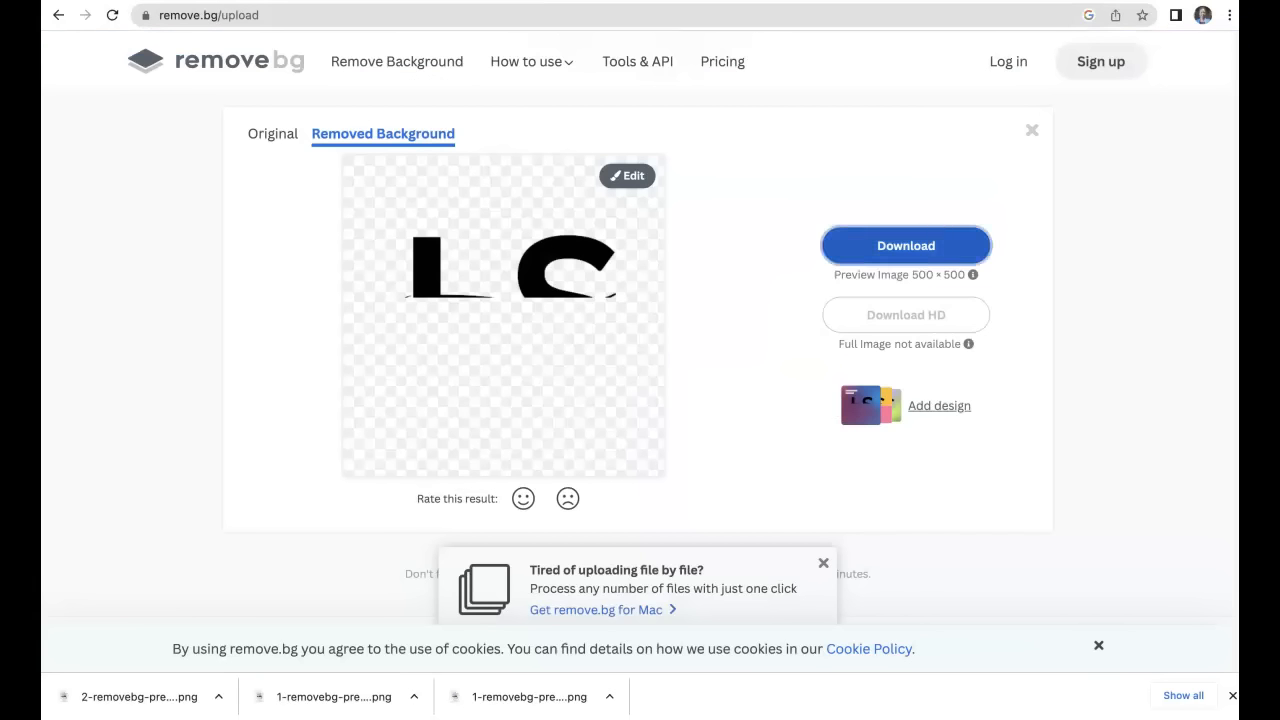
Step: Switch to Photopea and open the Modern 3D Logo Mockup from the PSD templates
key(ctrl+shift+Tab)
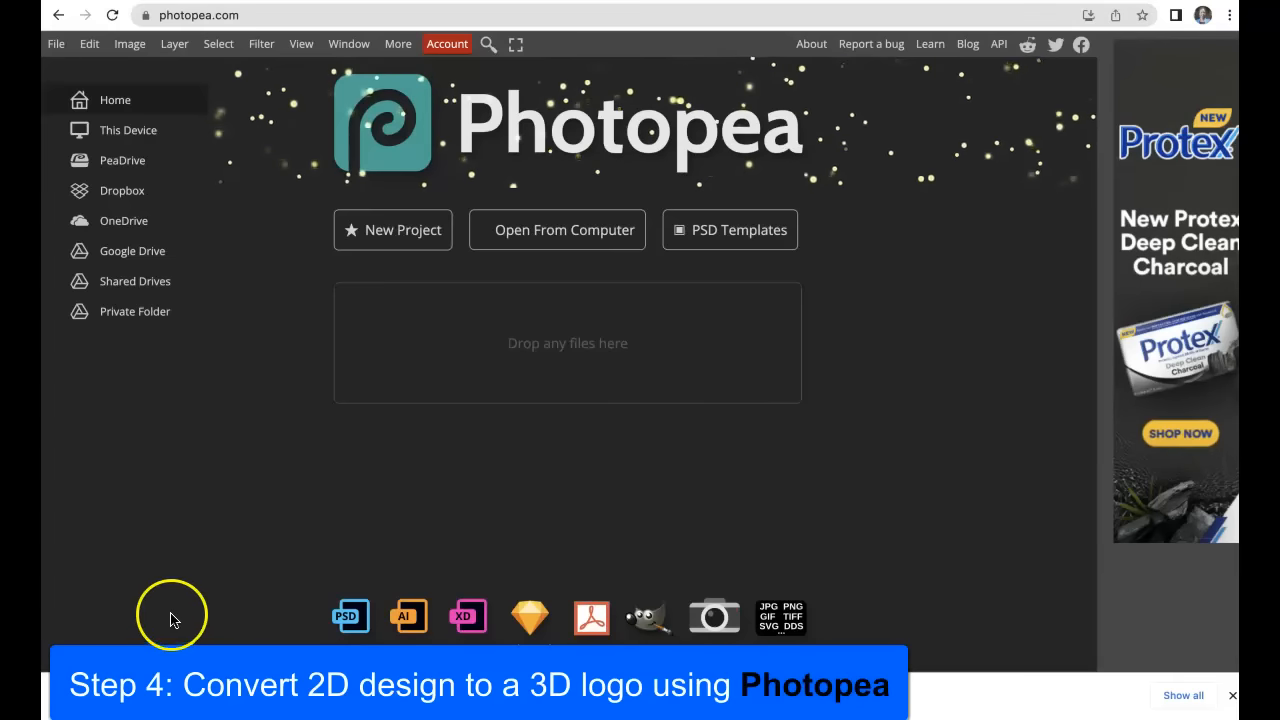
click(746, 238)
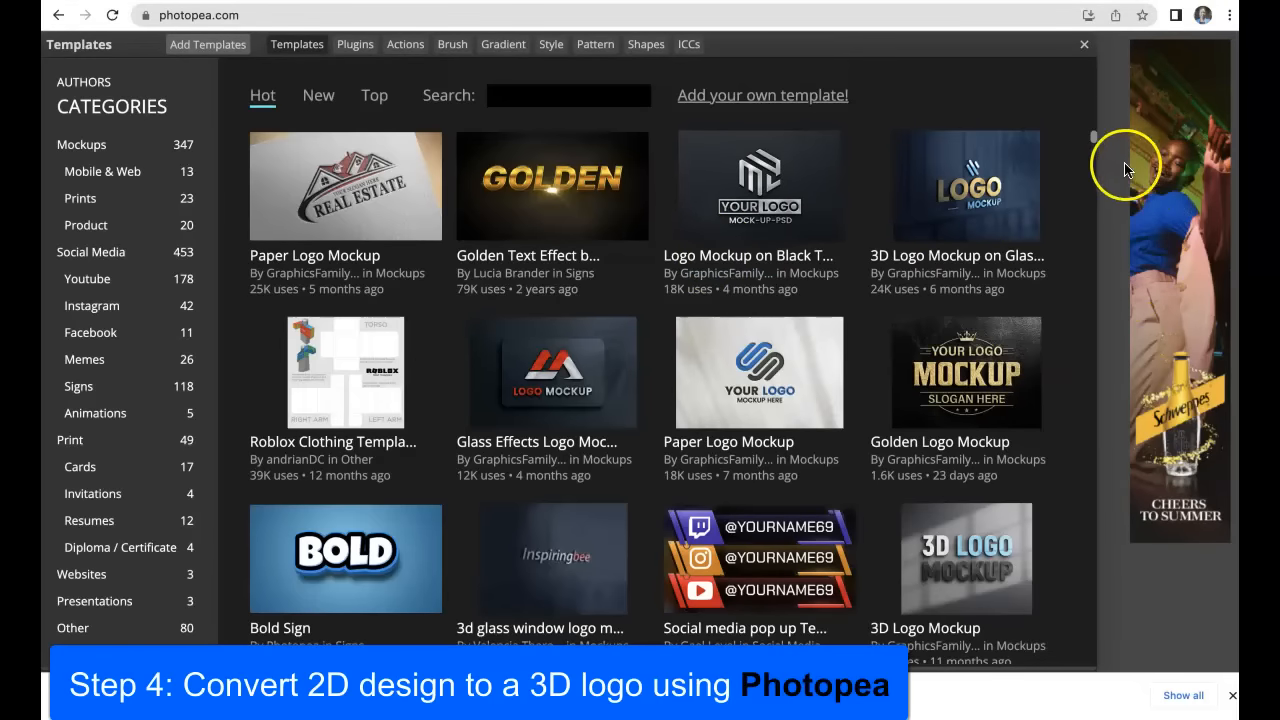
scroll(1096, 142, down, 5)
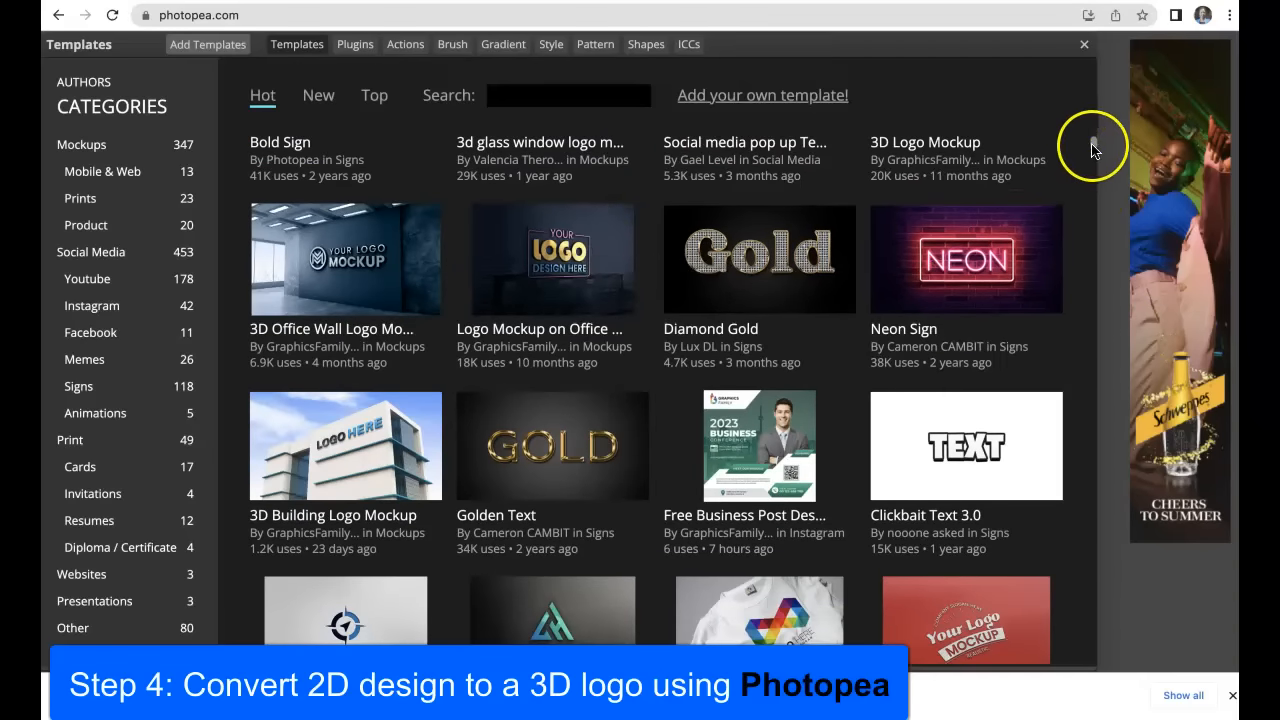
scroll(1094, 150, down, 6)
scroll(1093, 155, down, 8)
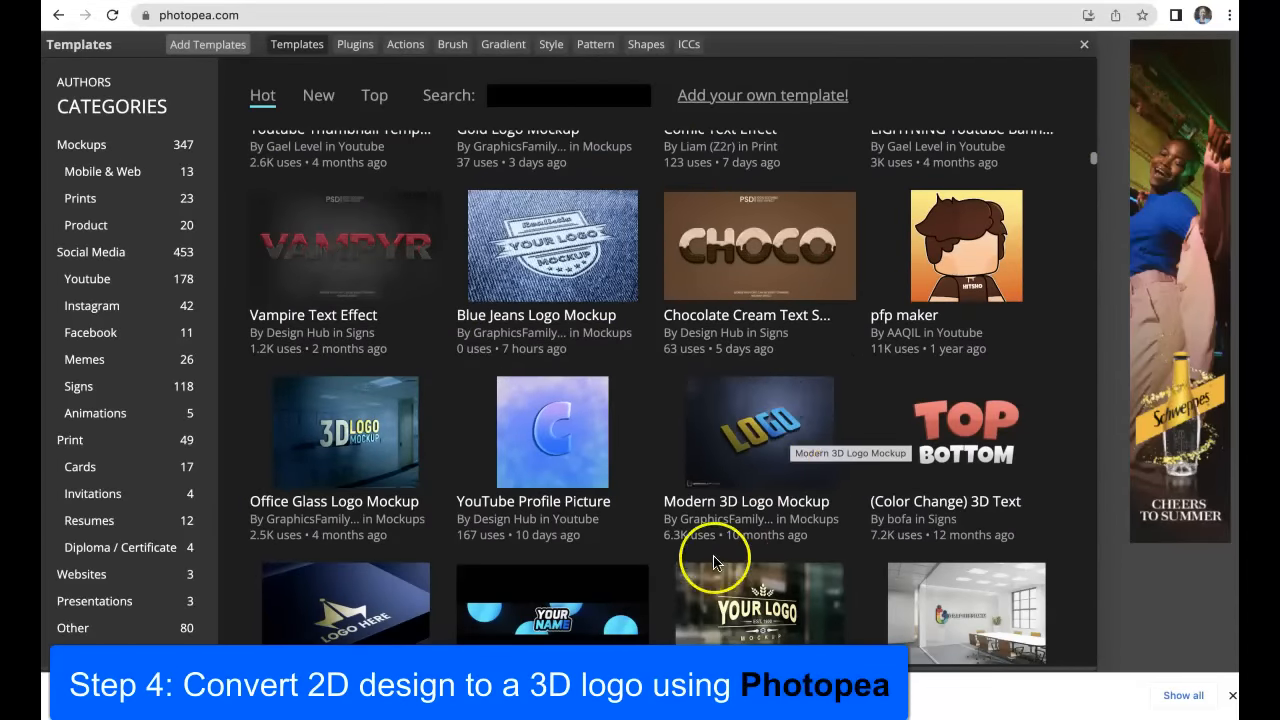
click(757, 428)
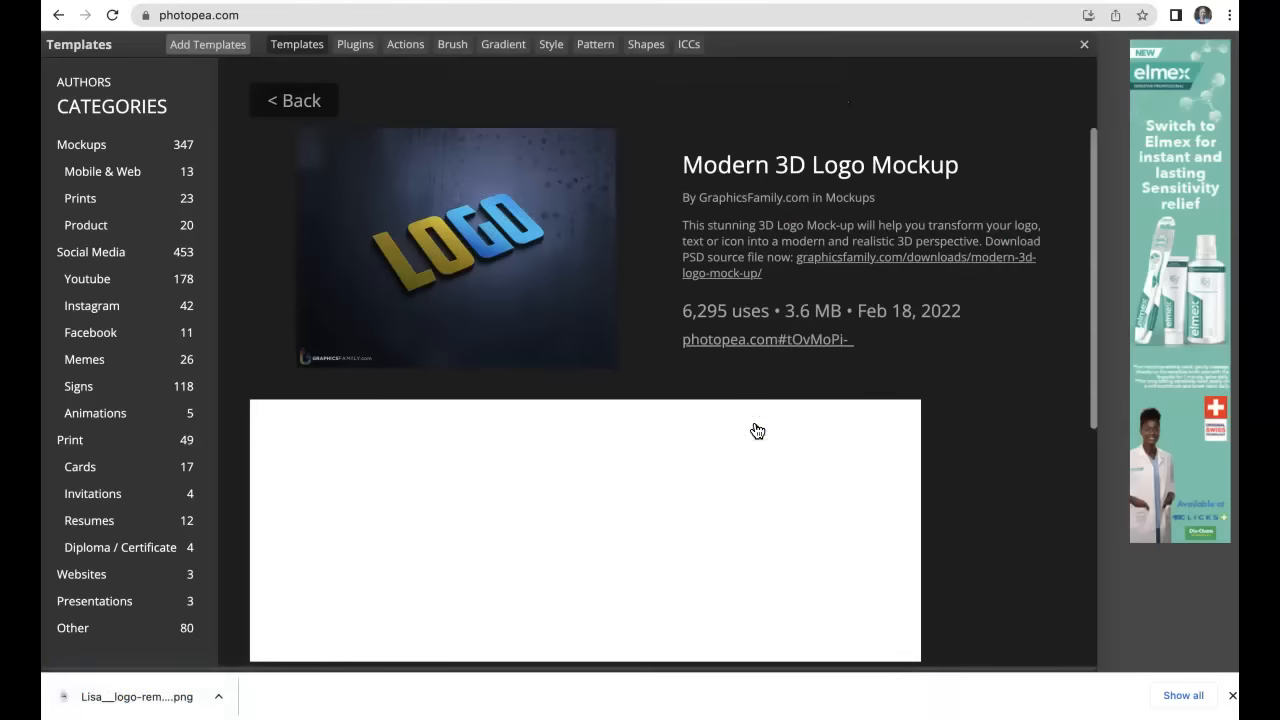
click(751, 345)
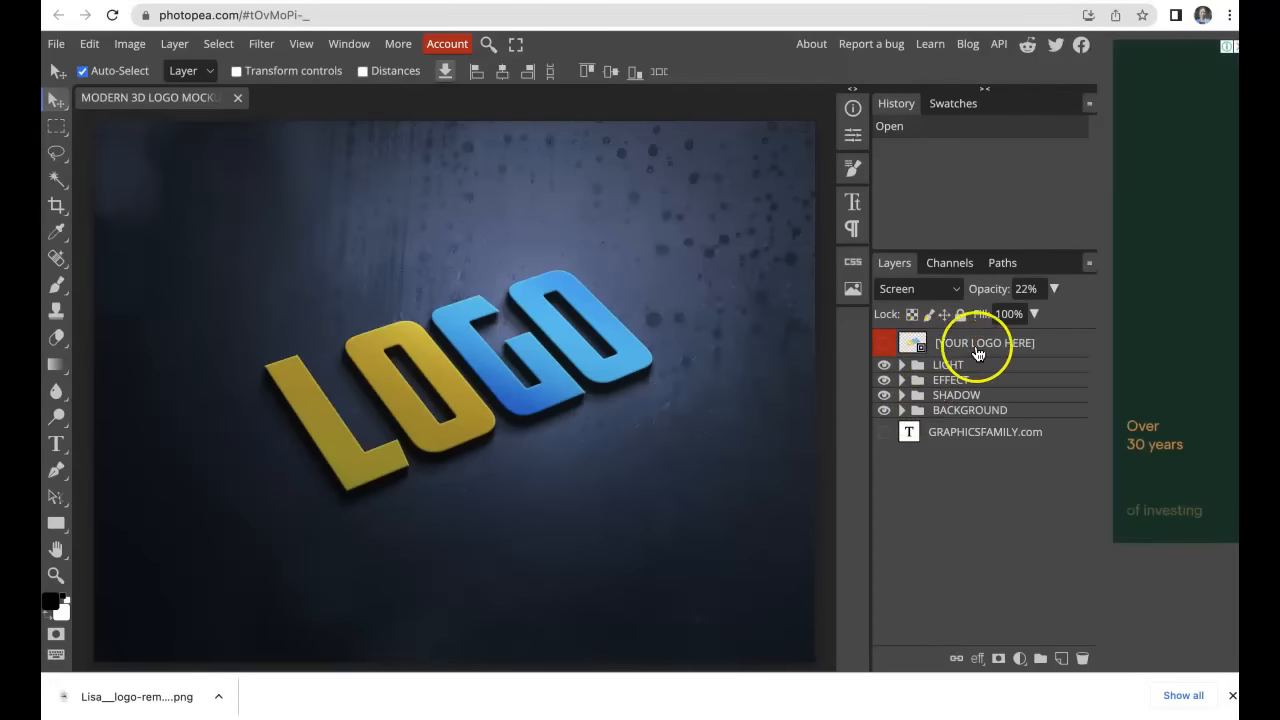
Step: In the [YOUR LOGO HERE] smart object, hide the LOGO text layer and place the downloaded background-free Lisa logo PNG
double_click(913, 343)
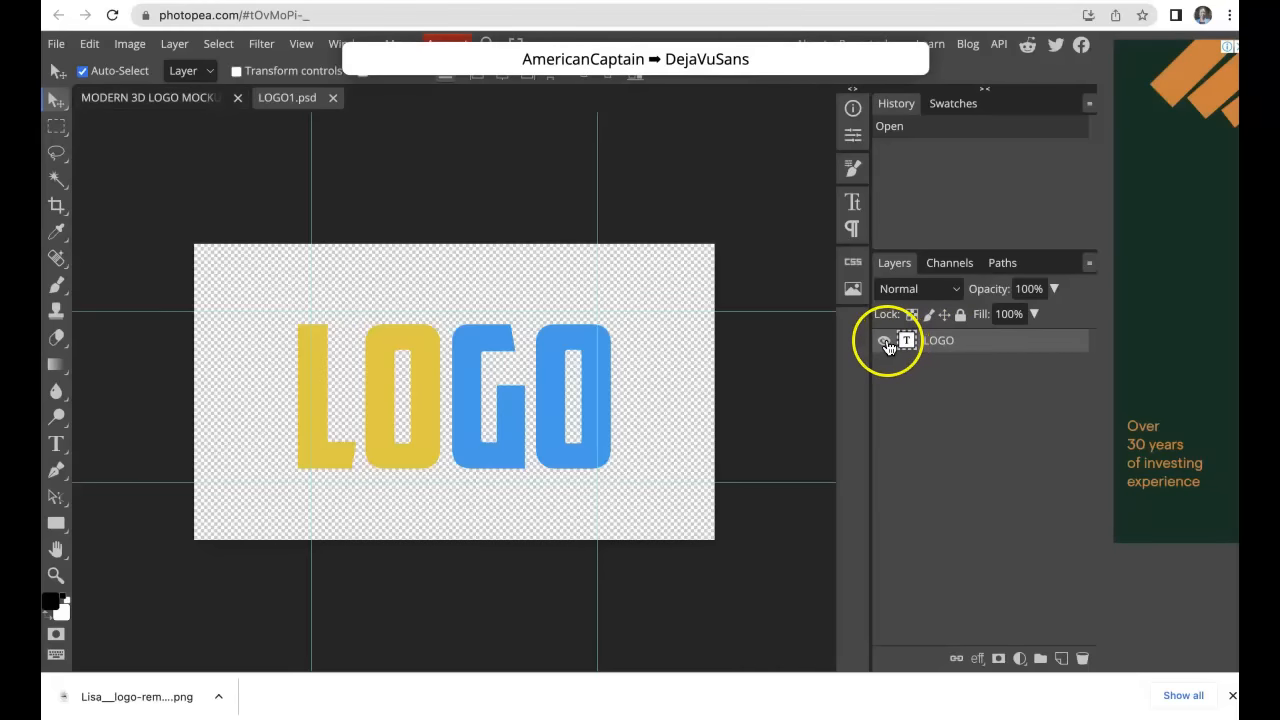
click(885, 342)
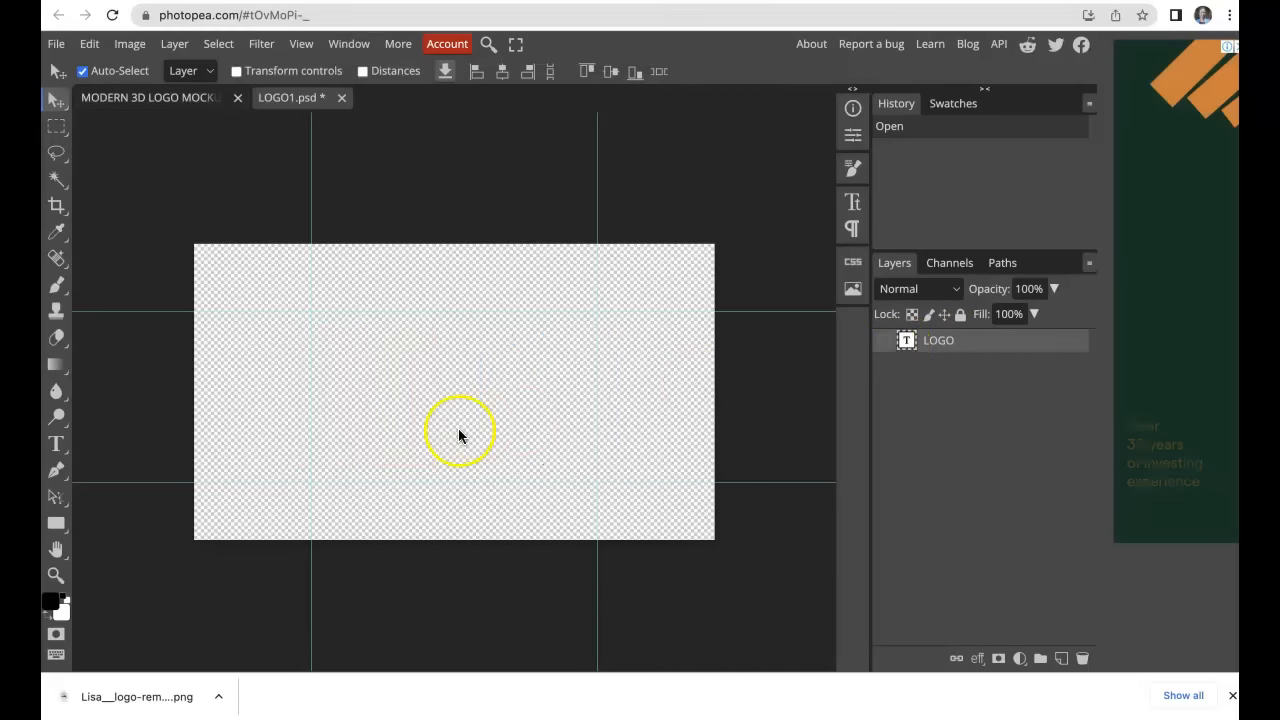
drag(207, 686, 429, 377)
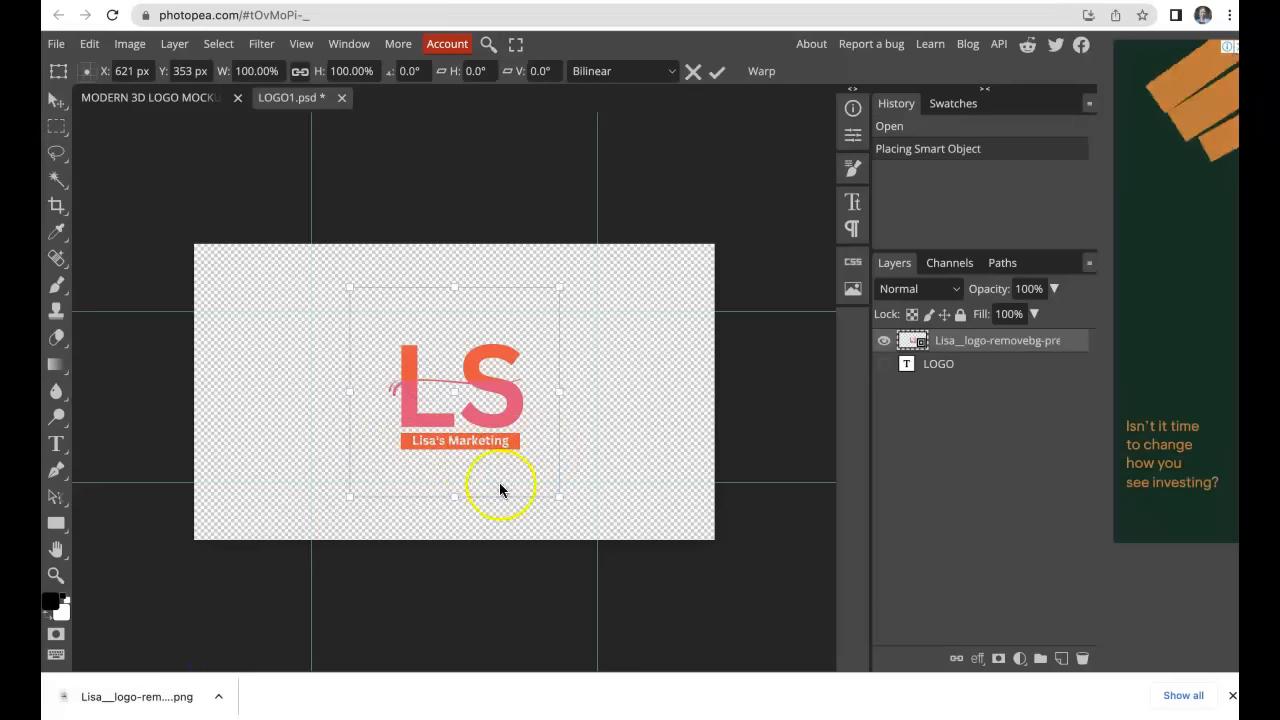
Step: Scale the placed logo to about 151.6% and position it near the centre of the smart object canvas
drag(350, 498, 266, 509)
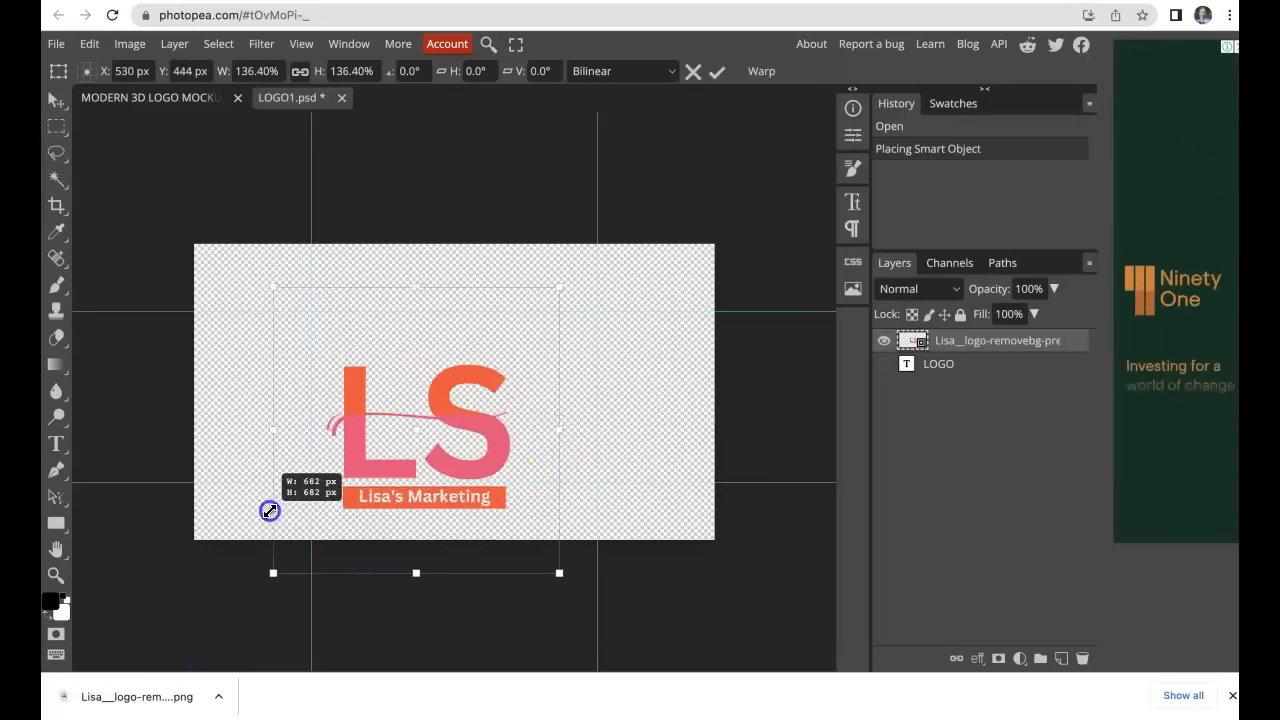
drag(445, 432, 465, 366)
drag(574, 523, 600, 546)
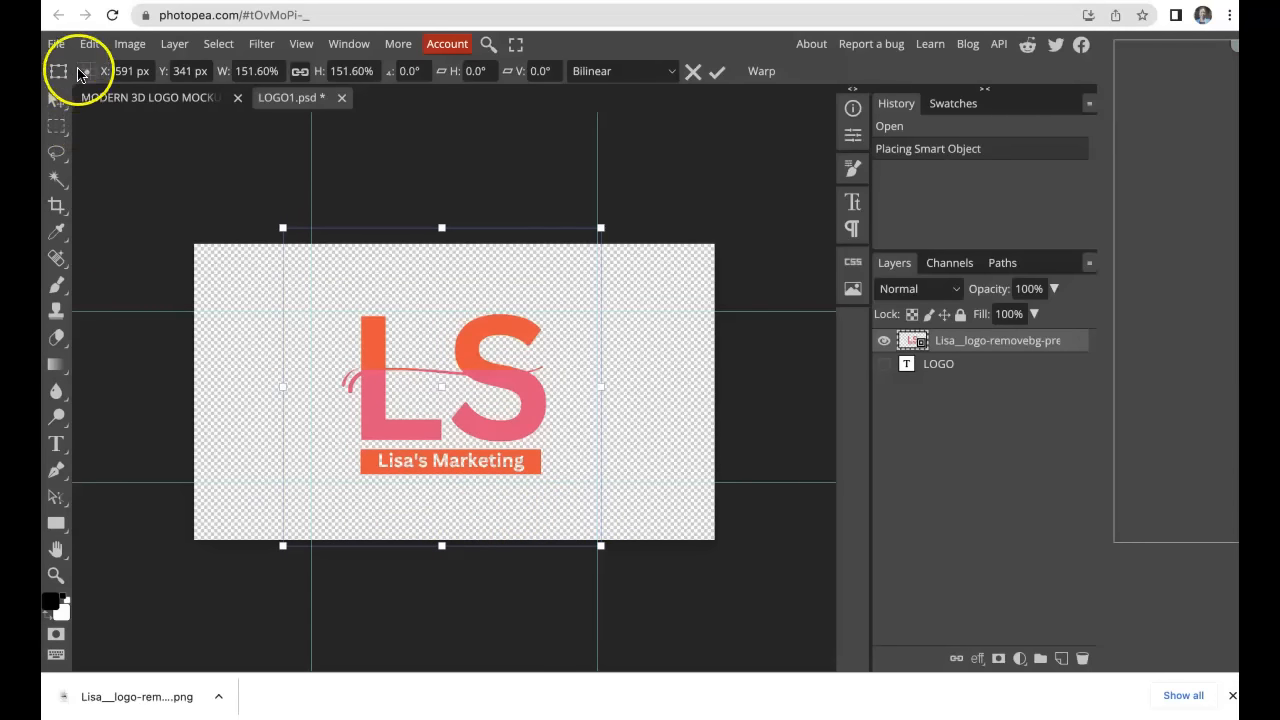
Step: Save the LOGO1.psd smart object and return to the Modern 3D Logo Mockup document
click(58, 46)
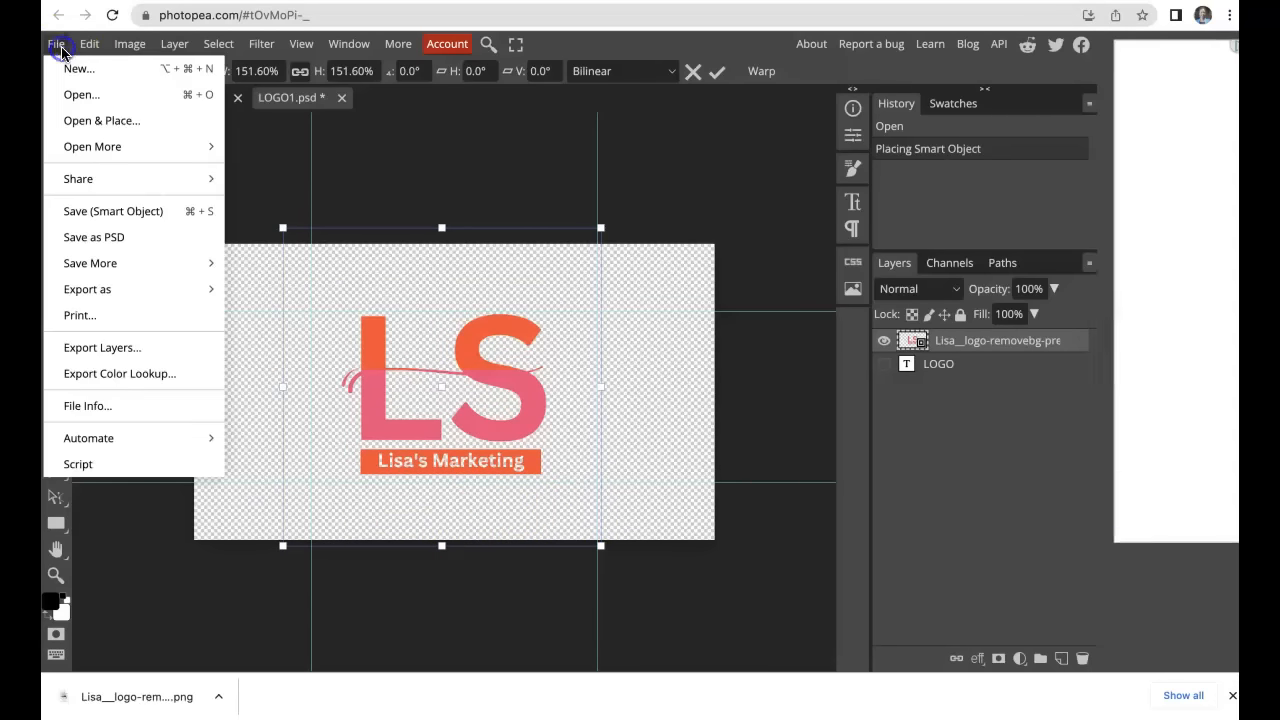
click(91, 211)
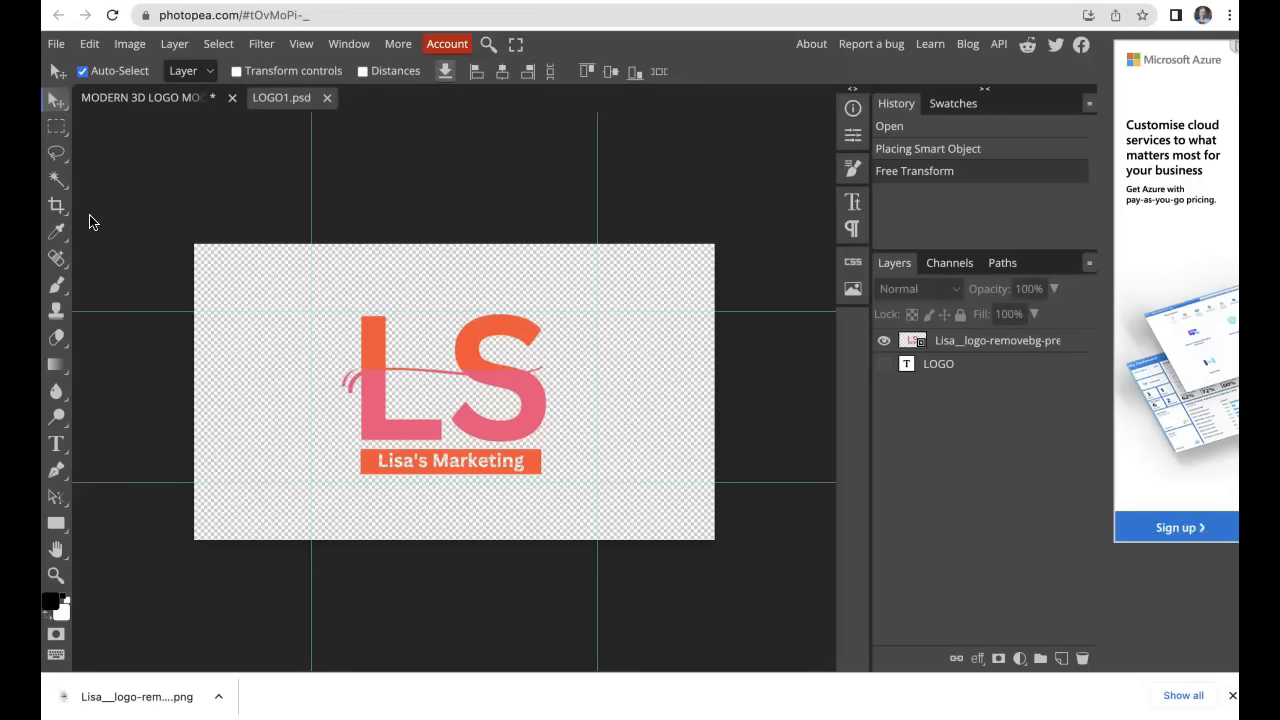
click(138, 100)
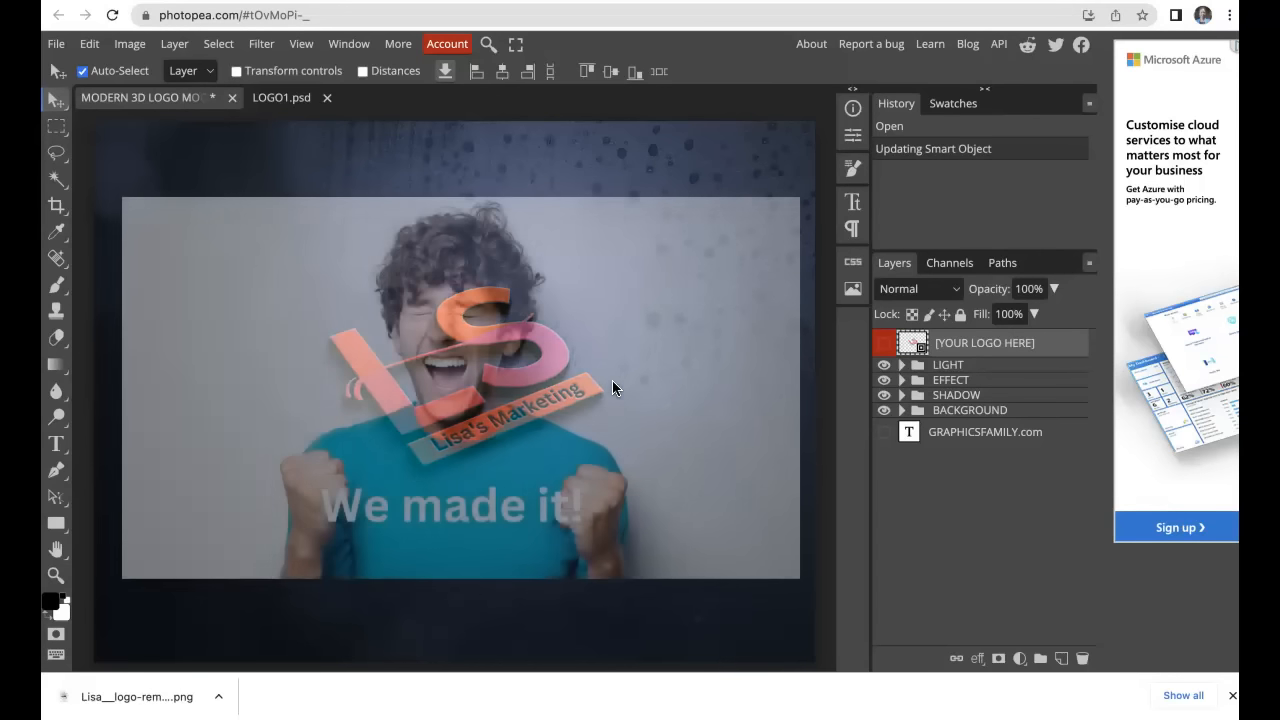
Step: Start exporting the finished 3D logo mockup as a PNG
click(54, 45)
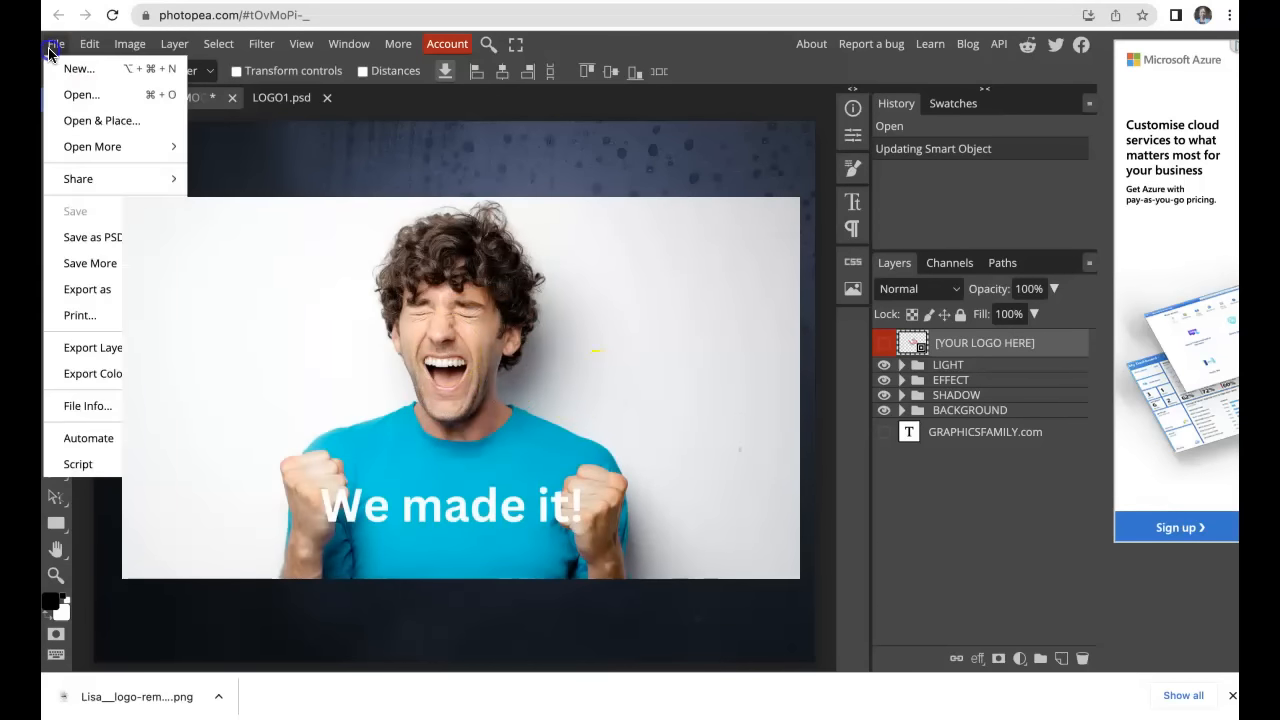
mouse_move(86, 289)
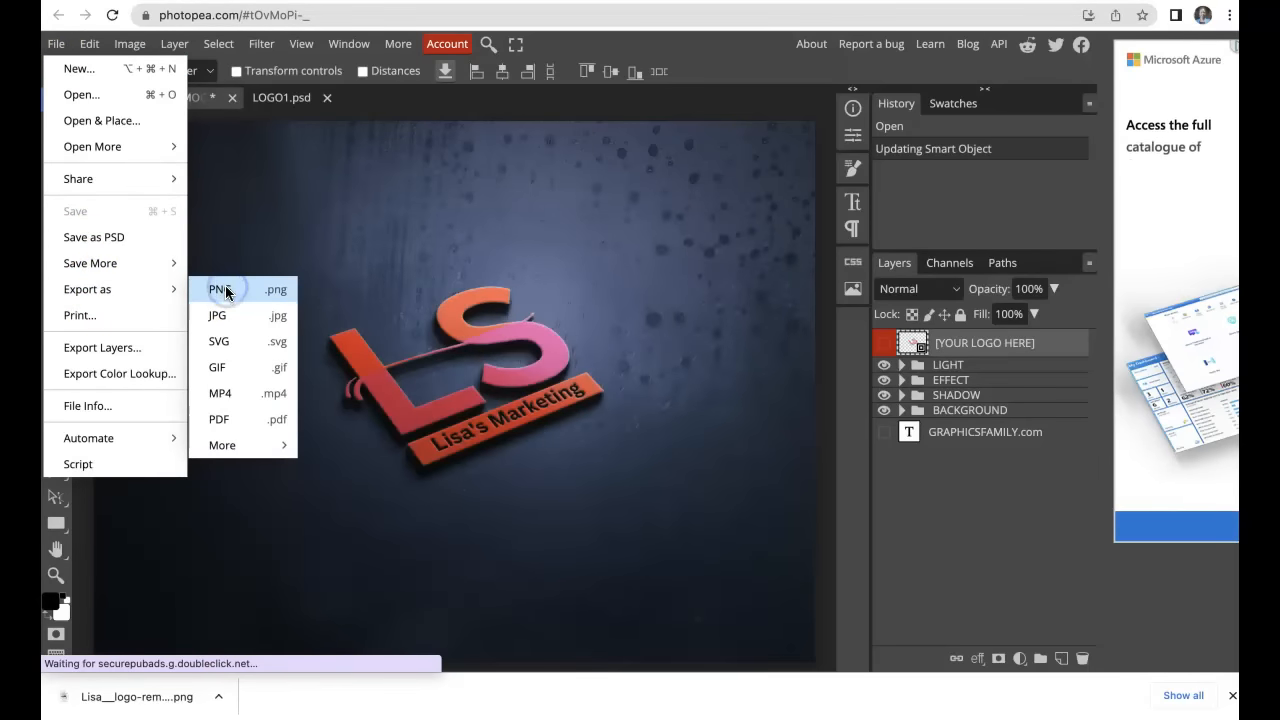
click(219, 290)
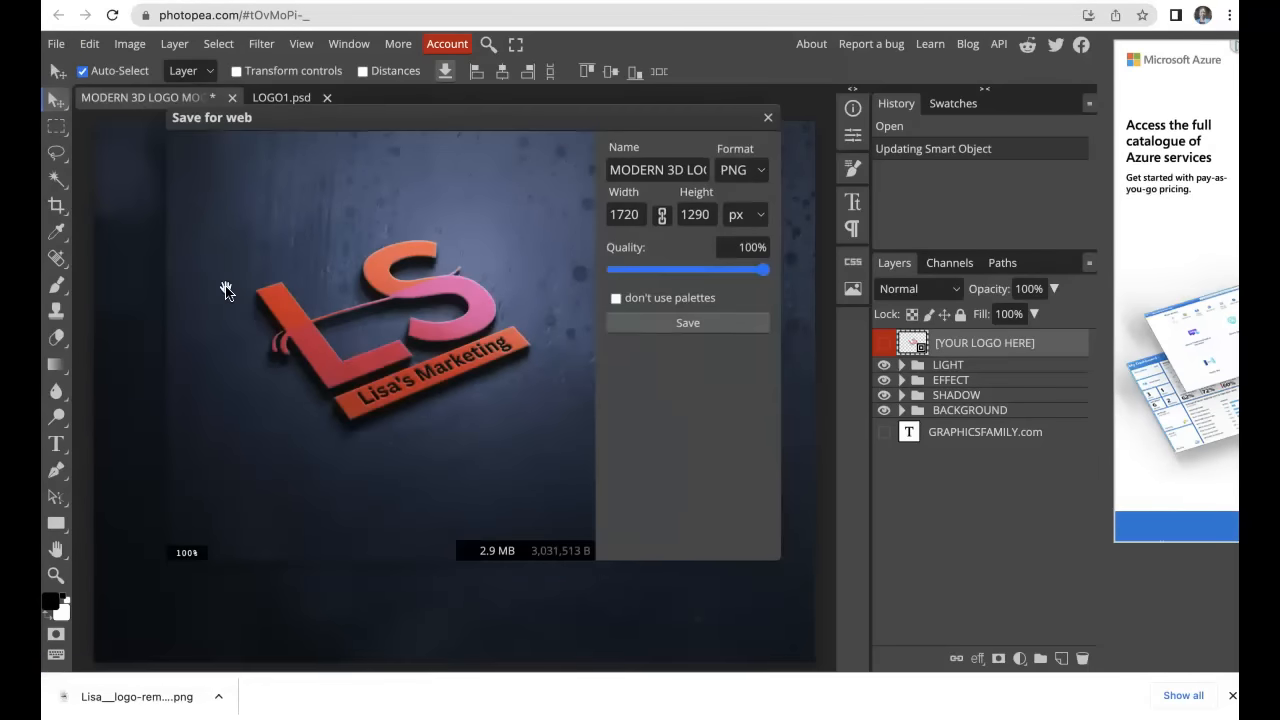